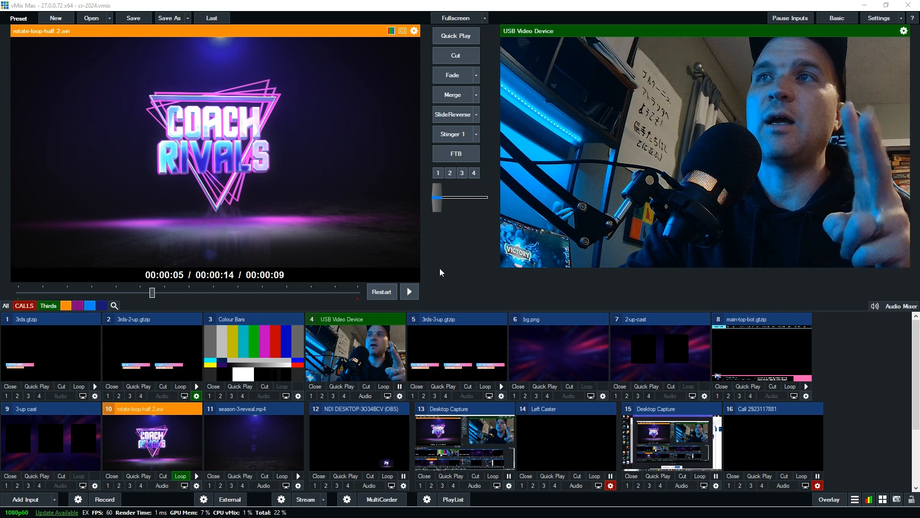
- Preview main-top-bot.gtzip, then merge the rotate-loop-half 2.avi video into the live output
left_click(769, 358)
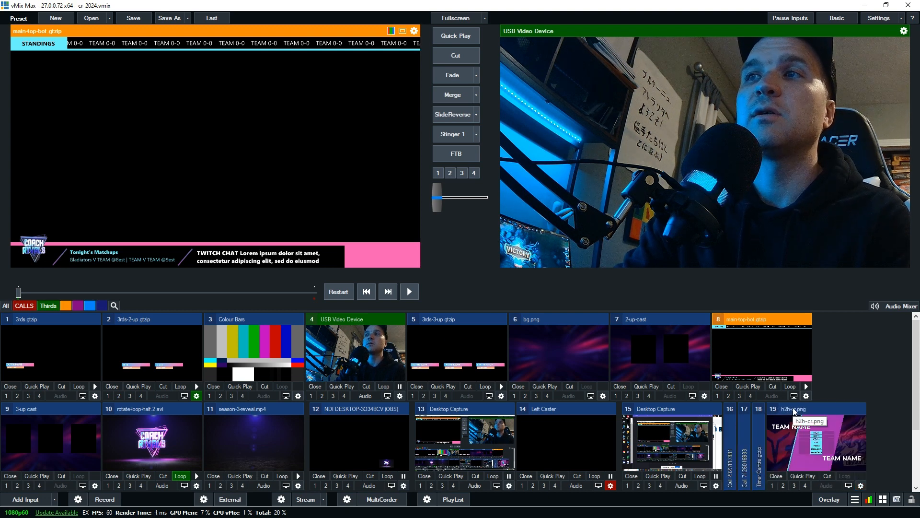
left_click(772, 411)
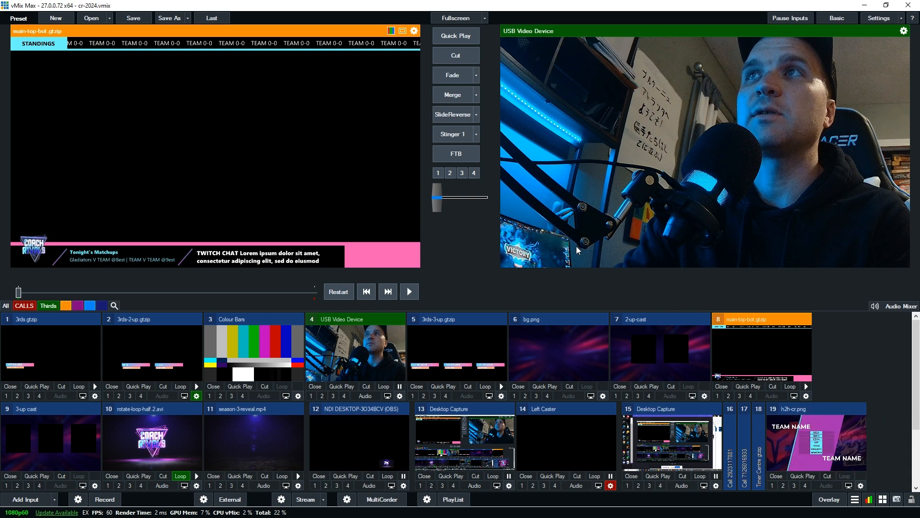
left_click(169, 446)
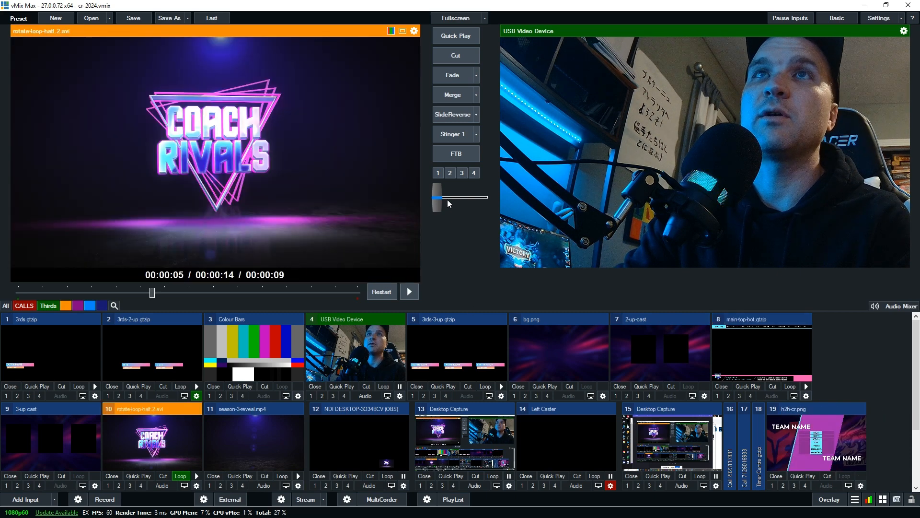
left_click(453, 95)
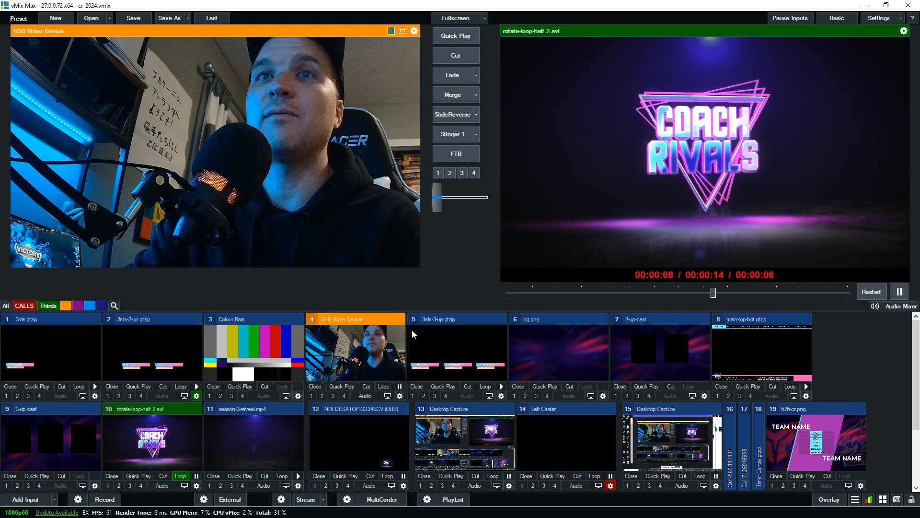
- Overlay main-top-bot.gtzip on channel 1 and Timer Centre.gtzip on channel 2 of the live output
left_click(718, 396)
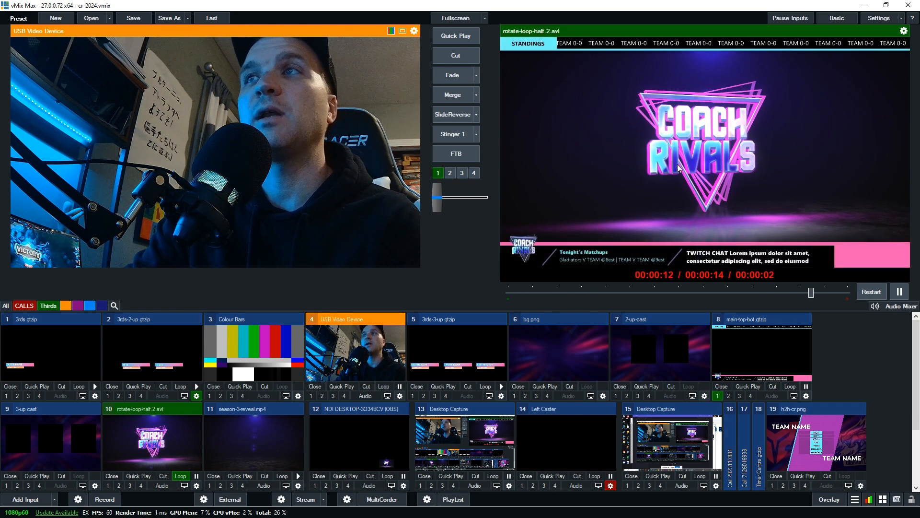
scroll(763, 393, "down", 1)
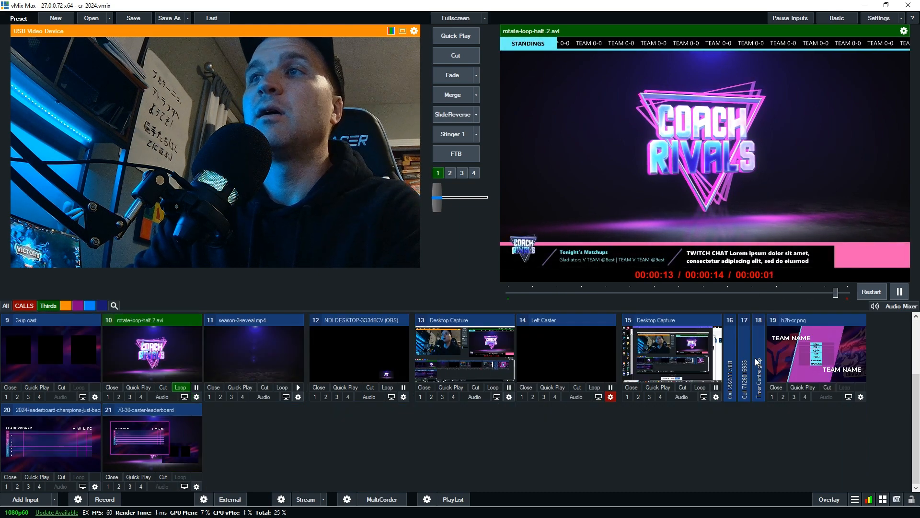
left_click(762, 392)
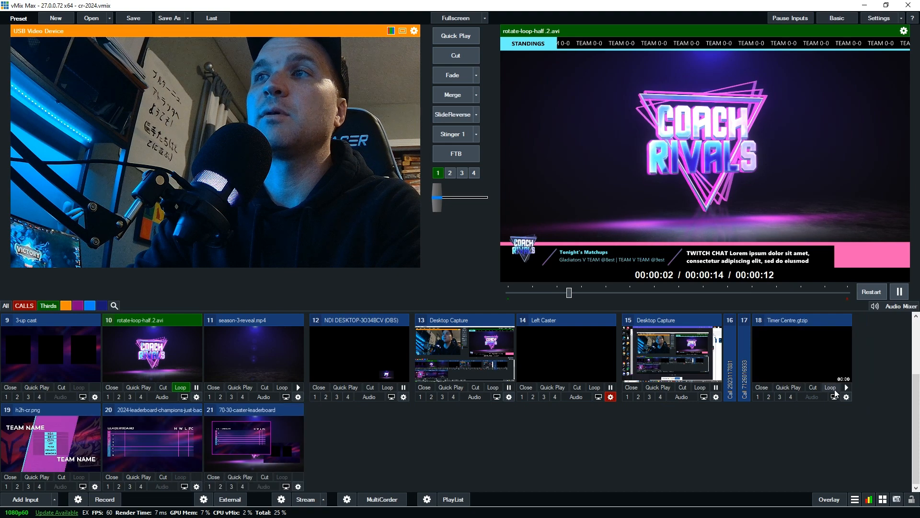
left_click(769, 397)
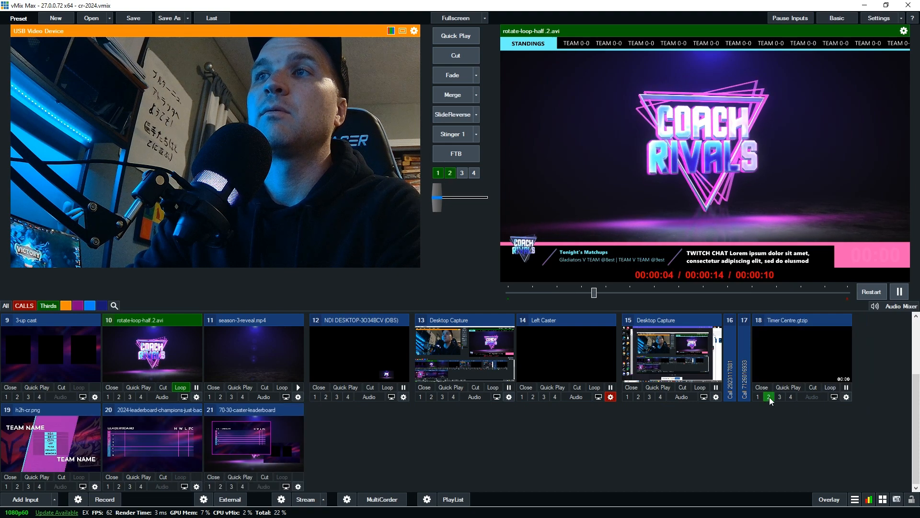
- Set the Timer Centre title's time text to 10:00, start its countdown and close the title editor
right_click(794, 367)
left_click(820, 381)
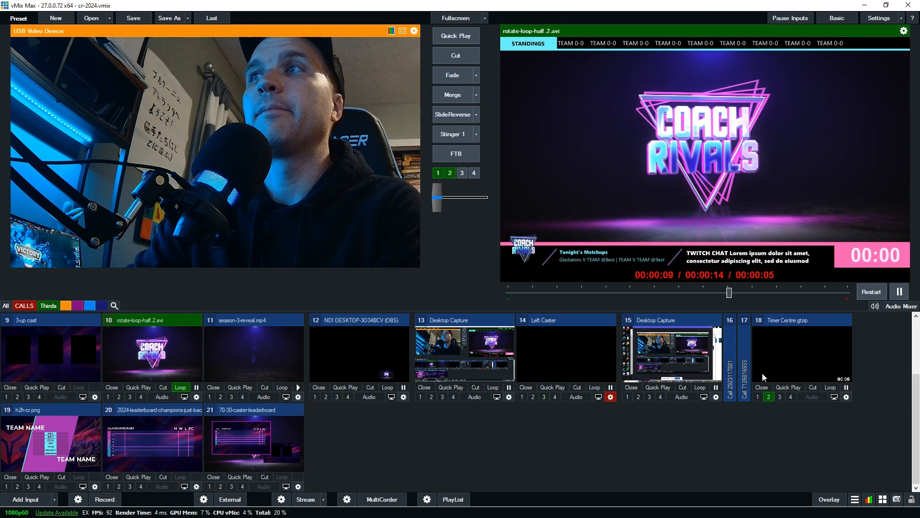
right_click(795, 358)
left_click(810, 372)
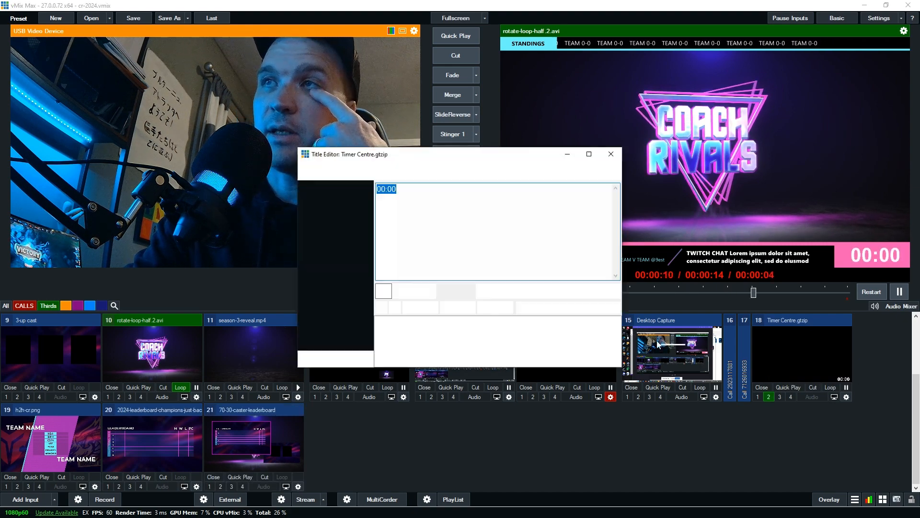
type("10:00")
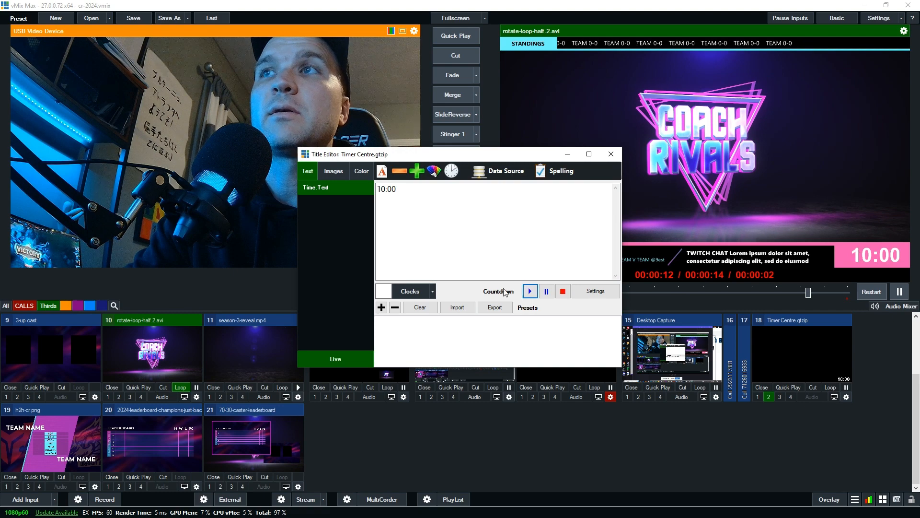
left_click(612, 153)
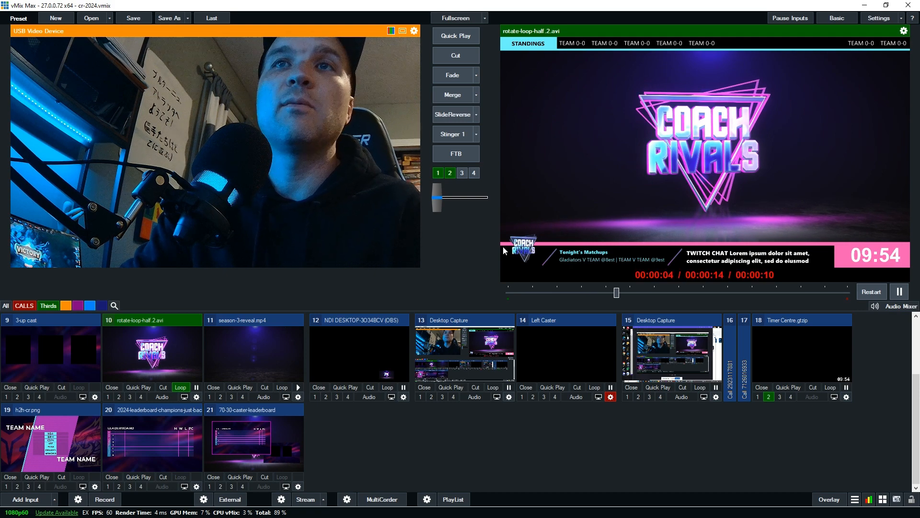
- Merge the 3-up cast scene into the live output, followed by the 2-up-cast scene
scroll(364, 431, "up", 3)
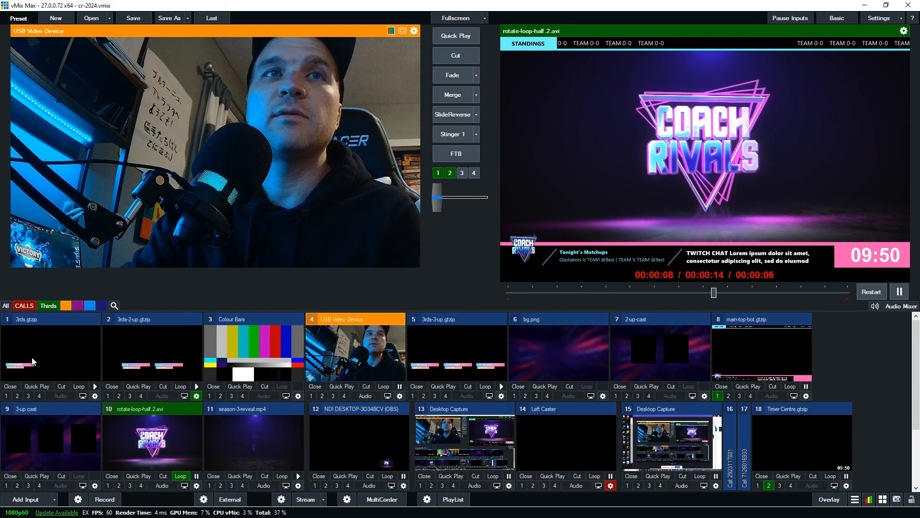
left_click(34, 419)
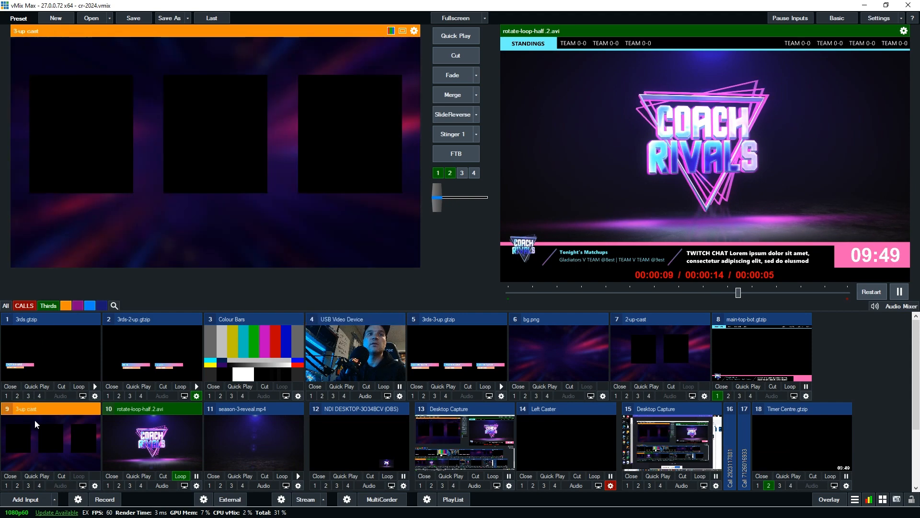
left_click(445, 90)
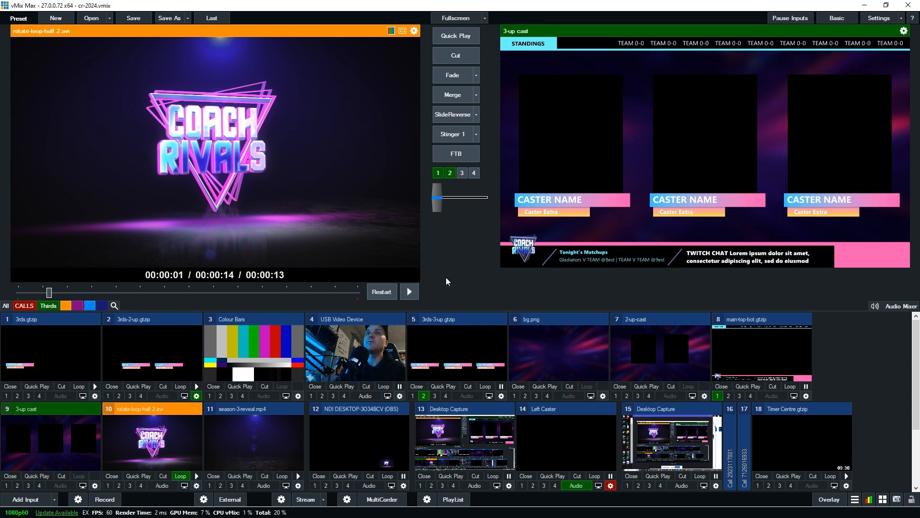
left_click(685, 349)
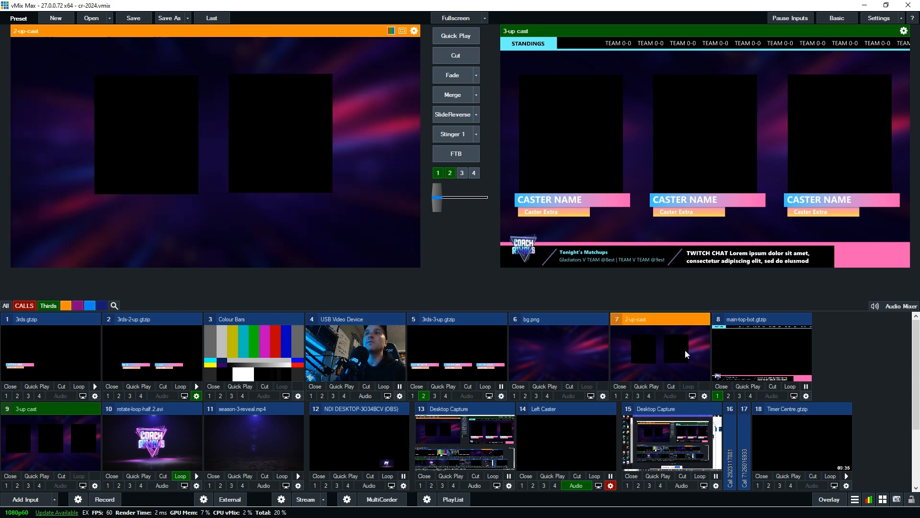
left_click(450, 97)
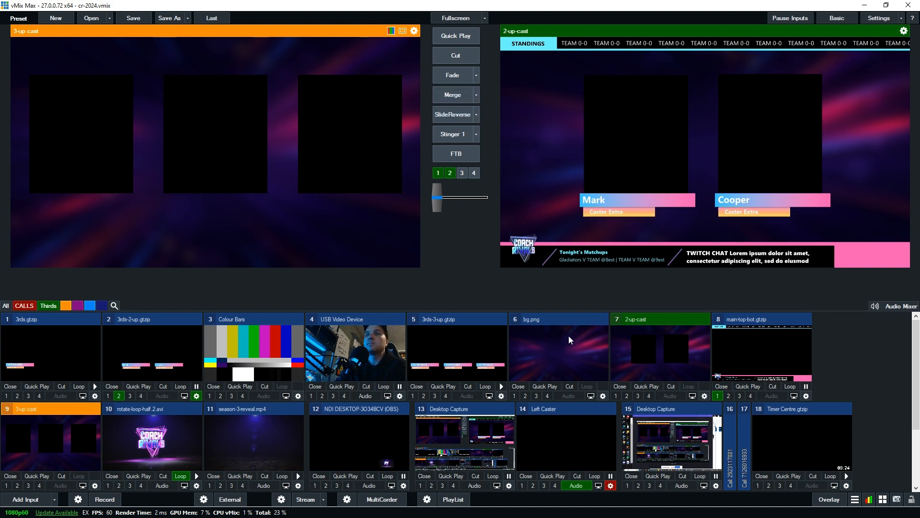
- Merge the 2024 champions leaderboard background into the live output, followed by the h2h-cr.png graphic
scroll(568, 336, "down", 2)
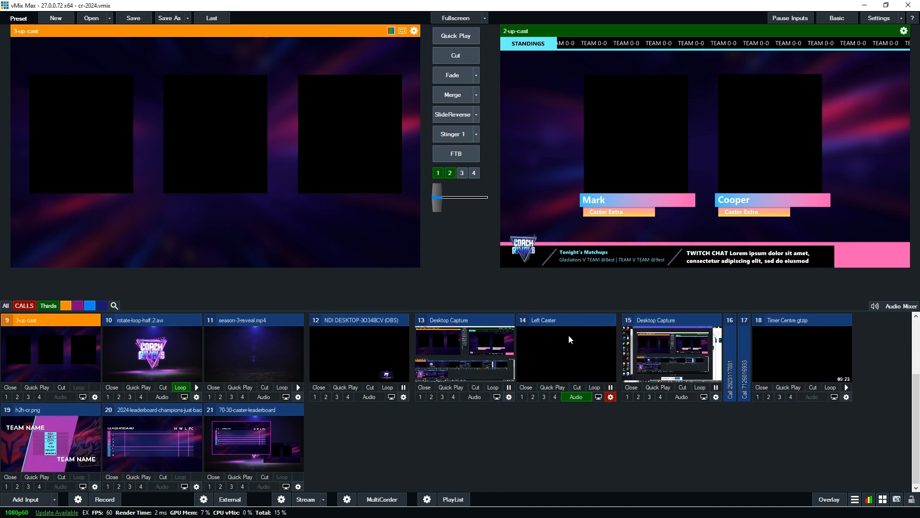
left_click(158, 427)
left_click(454, 97)
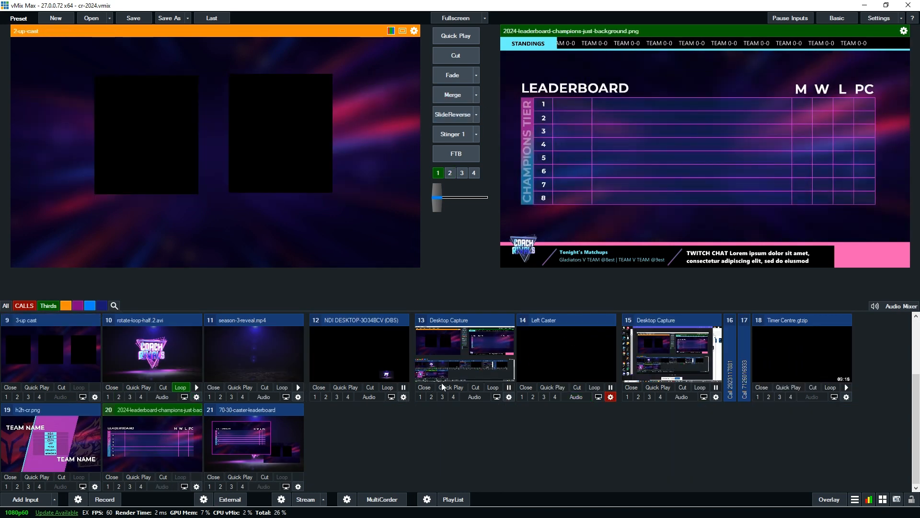
left_click(43, 450)
left_click(453, 96)
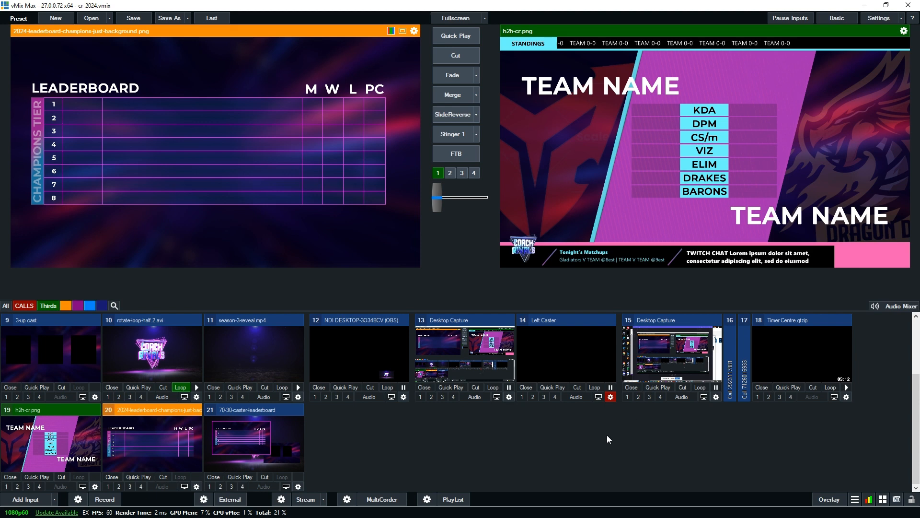
- Load the main-top-bot.gtzip title into the preview
scroll(606, 416, "up", 1)
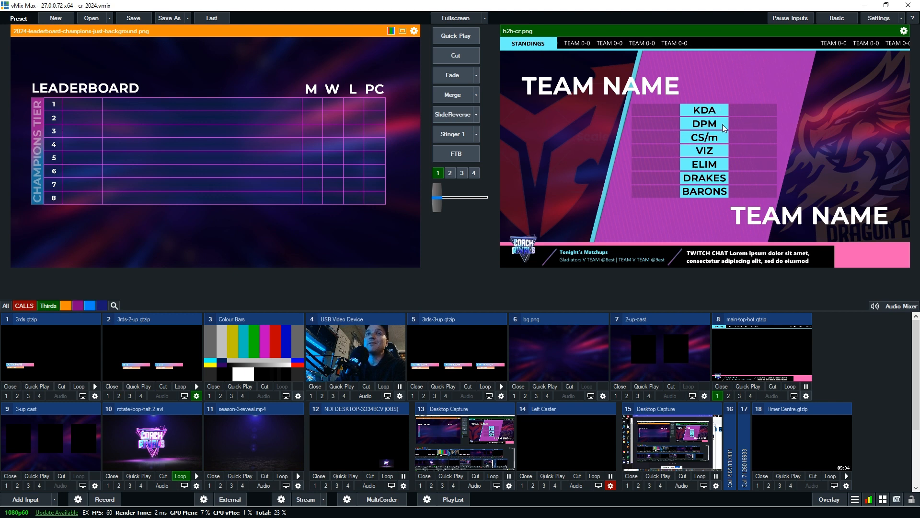
scroll(464, 383, "down", 2)
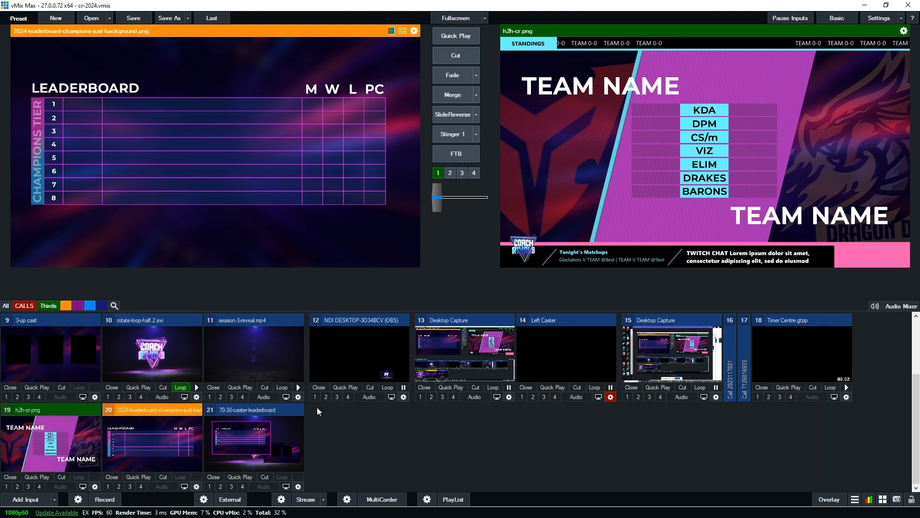
scroll(362, 422, "up", 2)
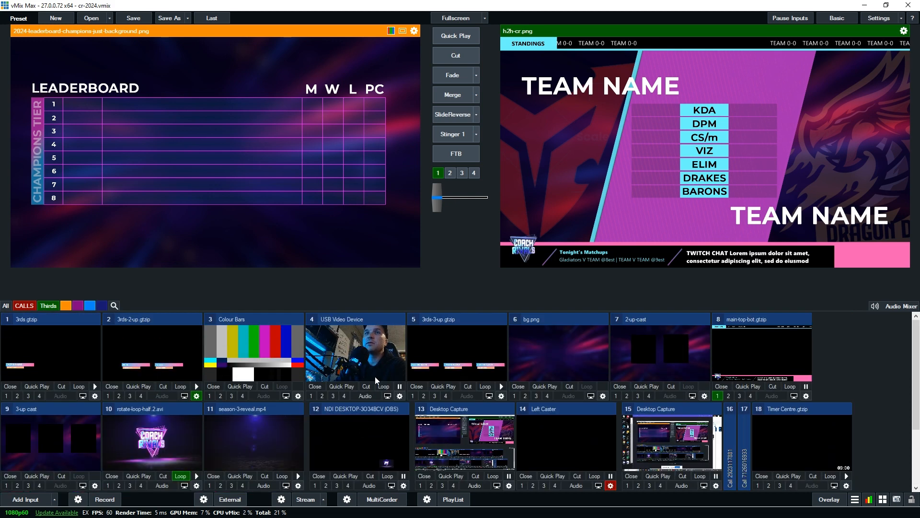
left_click(763, 344)
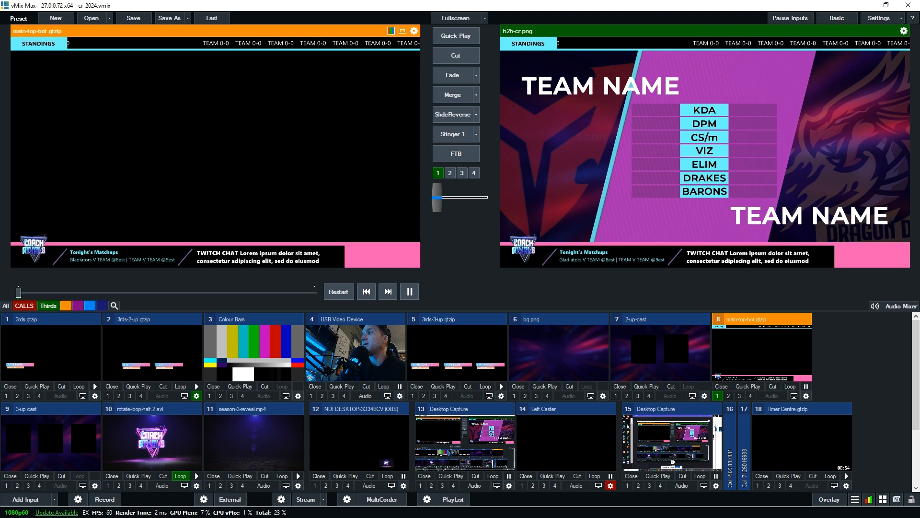
- Switch to Photoshop, dismiss the Save As dialog and bring up the 2024-2-up-thirds-vmix.psd document
key("alt+Tab")
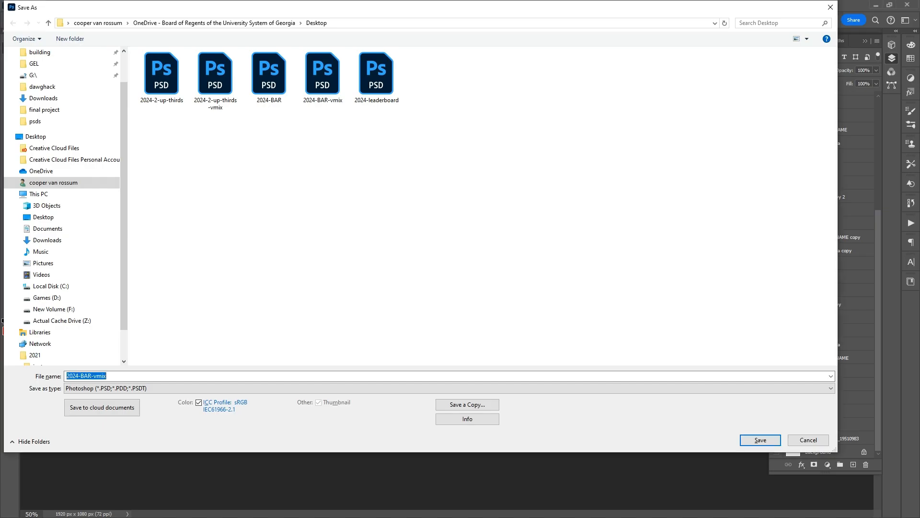
left_click(831, 7)
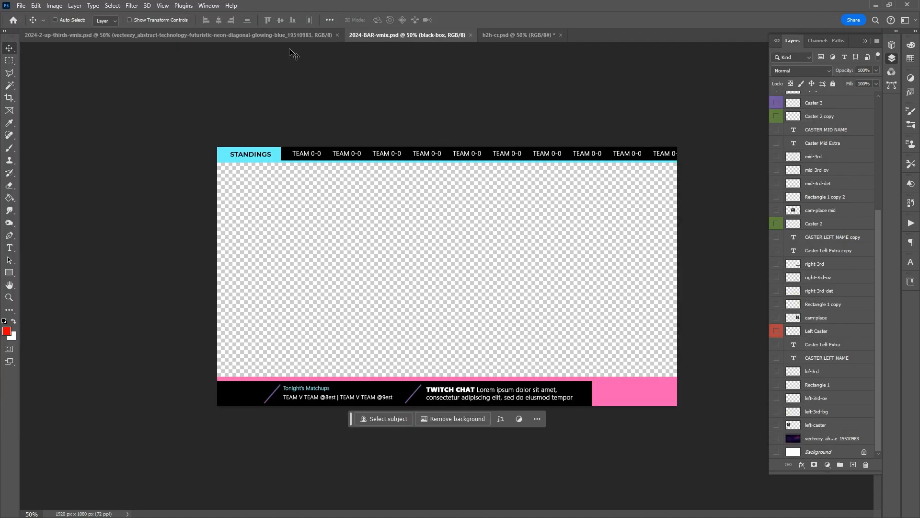
left_click(233, 33)
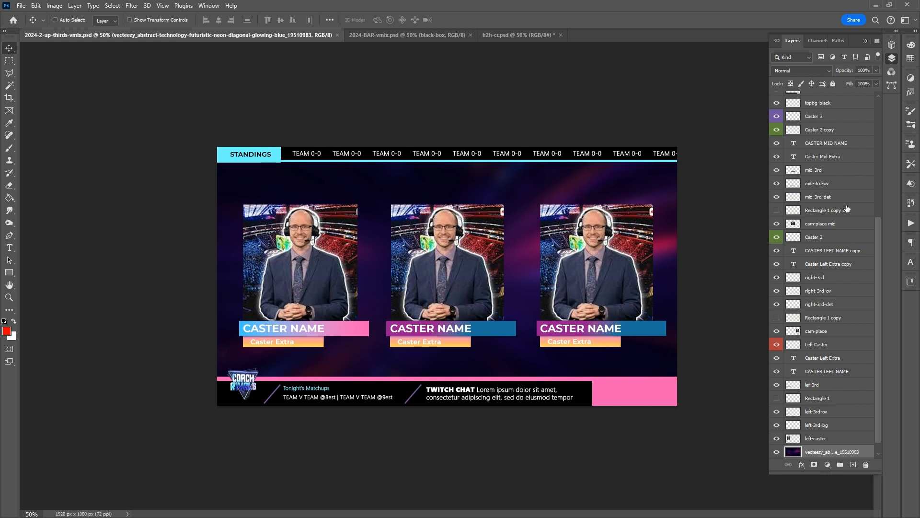
- Rasterize the HASH-Bottom2 layer and its layer style in the 2024-2-up-thirds-vmix.psd document
scroll(825, 312, "up", 5)
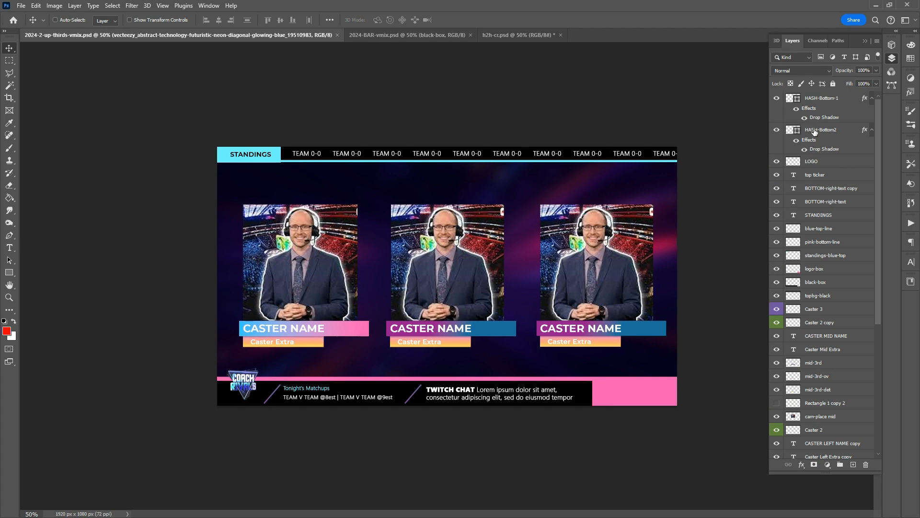
scroll(826, 325, "down", 5)
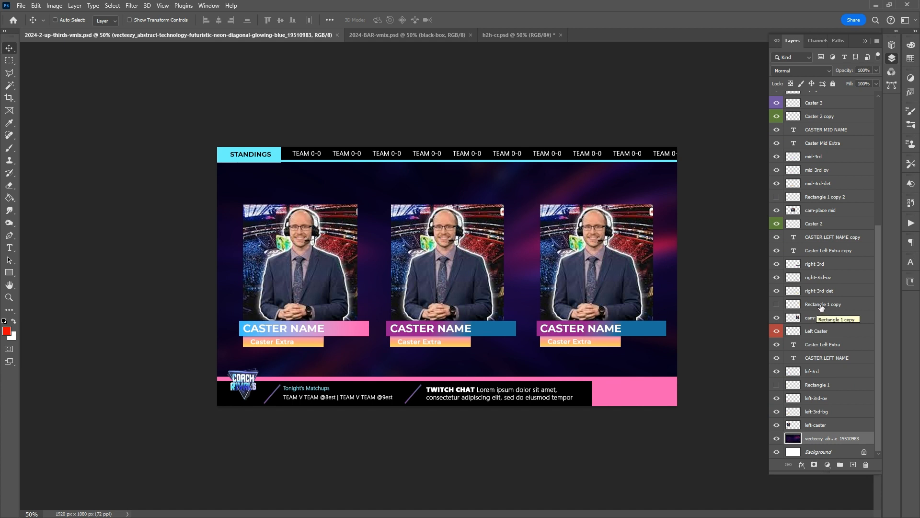
scroll(822, 297, "up", 5)
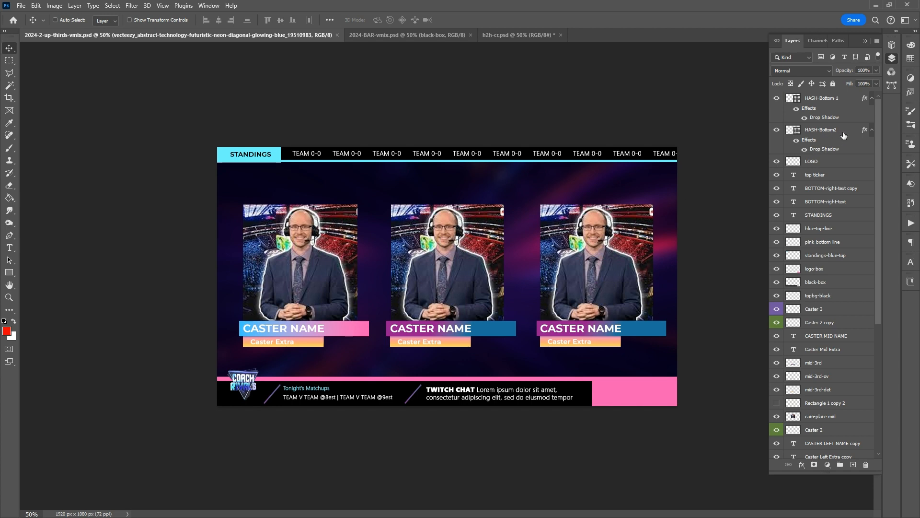
right_click(843, 136)
left_click(853, 133)
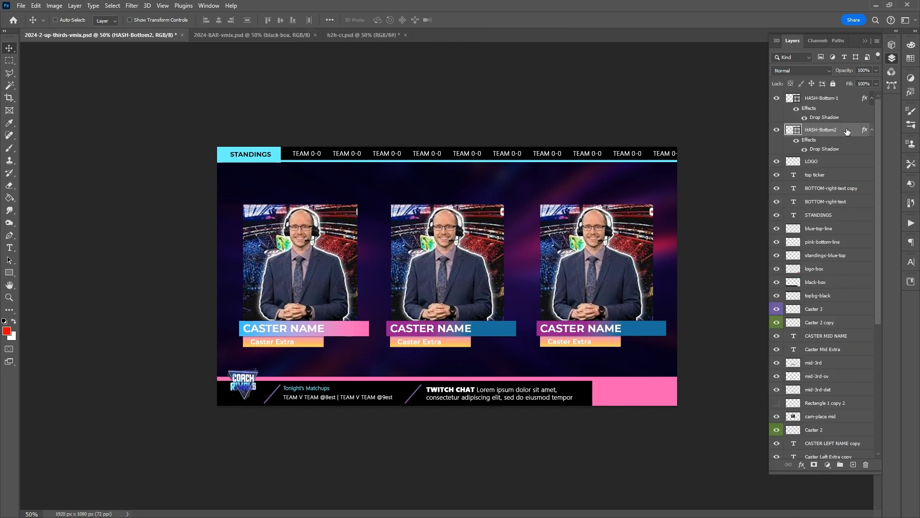
right_click(847, 132)
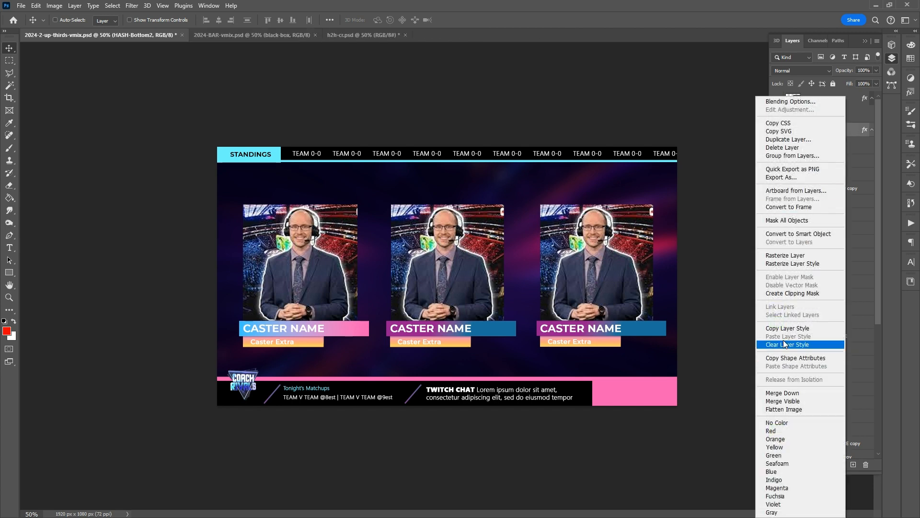
left_click(786, 258)
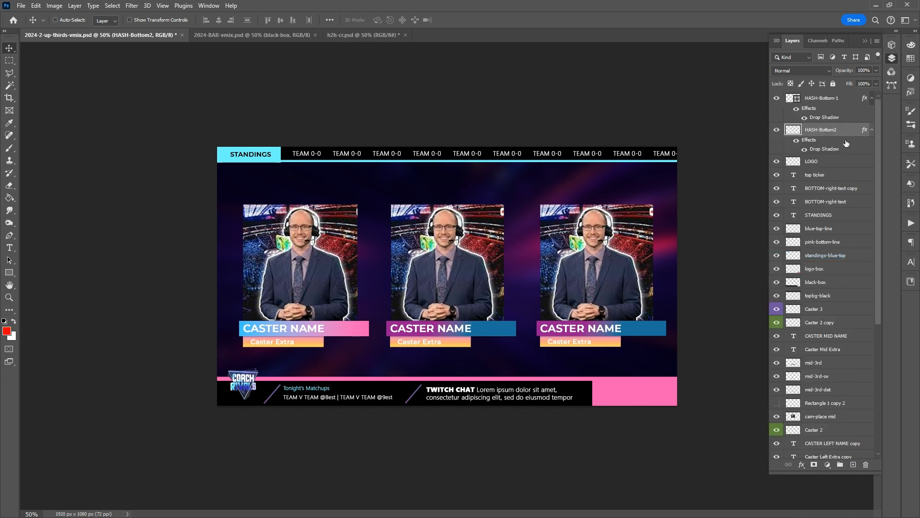
right_click(849, 131)
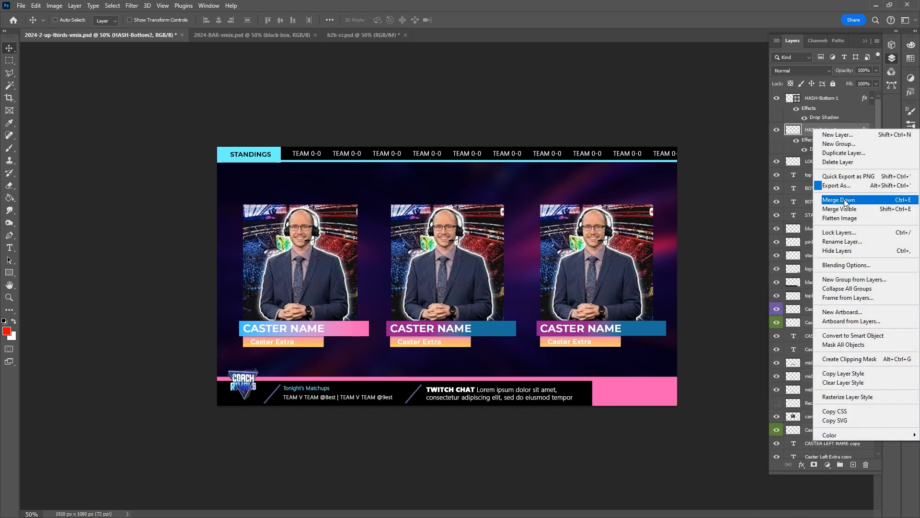
left_click(855, 397)
- Rasterize the HASH-Bottom-1 shape layer and its drop shadow layer style
right_click(844, 109)
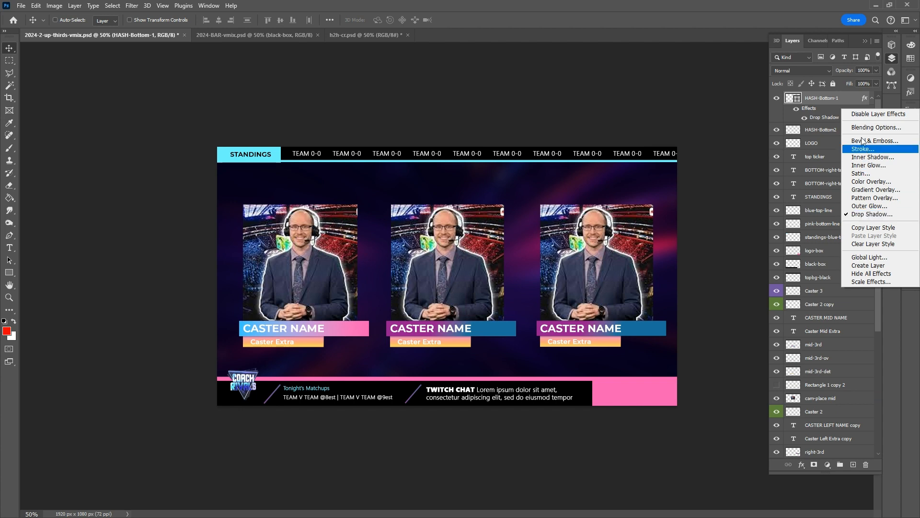
right_click(841, 98)
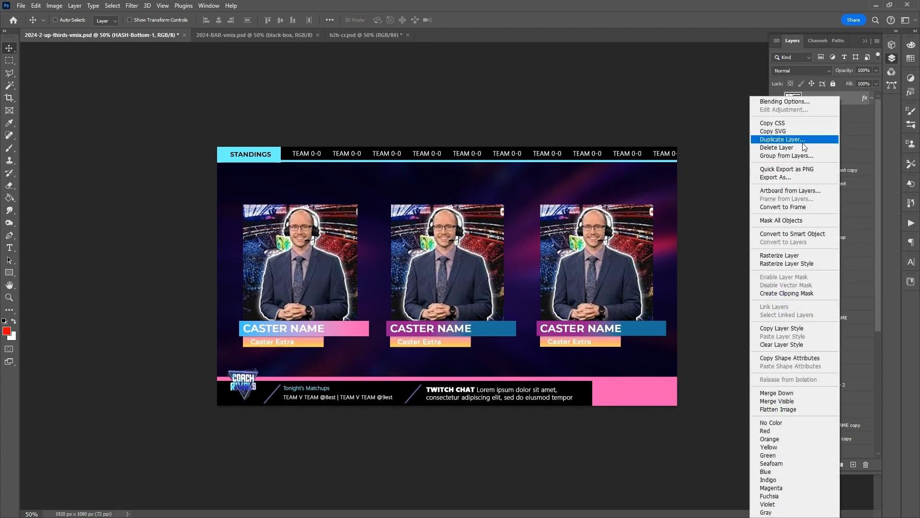
left_click(779, 255)
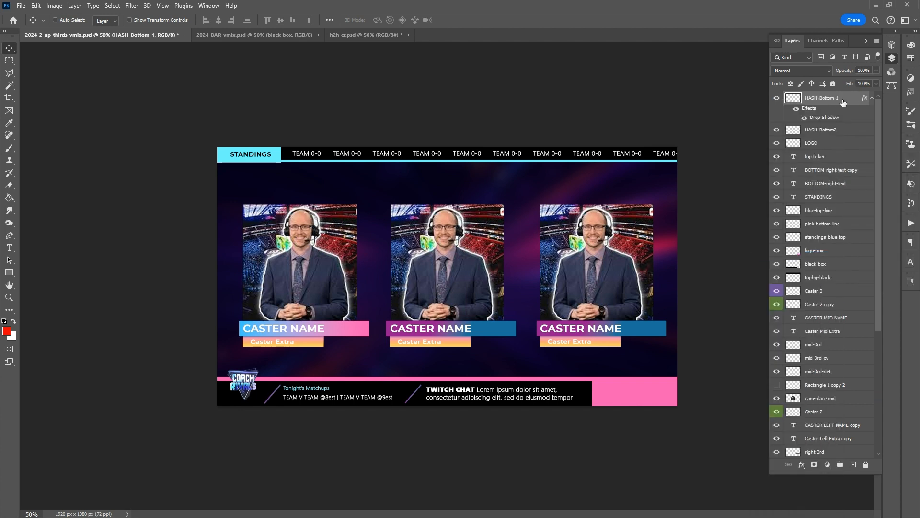
right_click(815, 100)
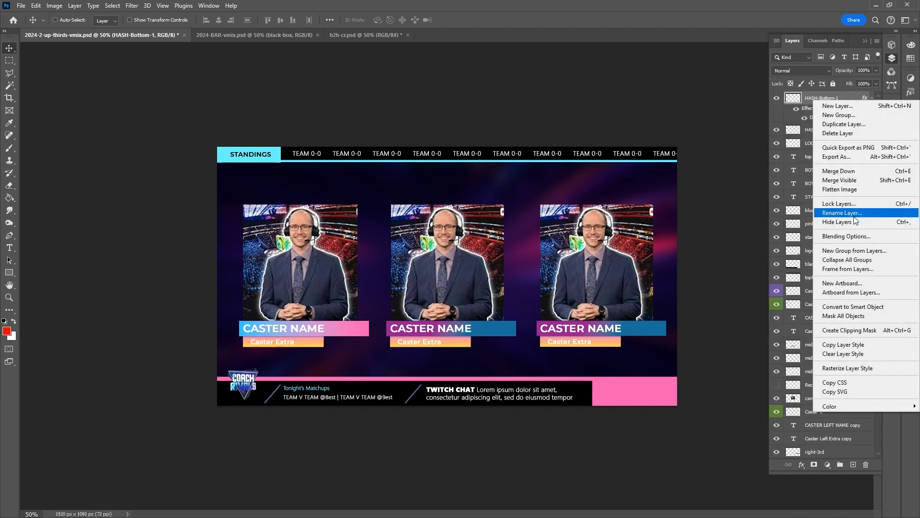
left_click(846, 368)
- Bring up the 2024-BAR-vmix.psd document and check its layers, color mode and bit depth
scroll(824, 204, "down", 5)
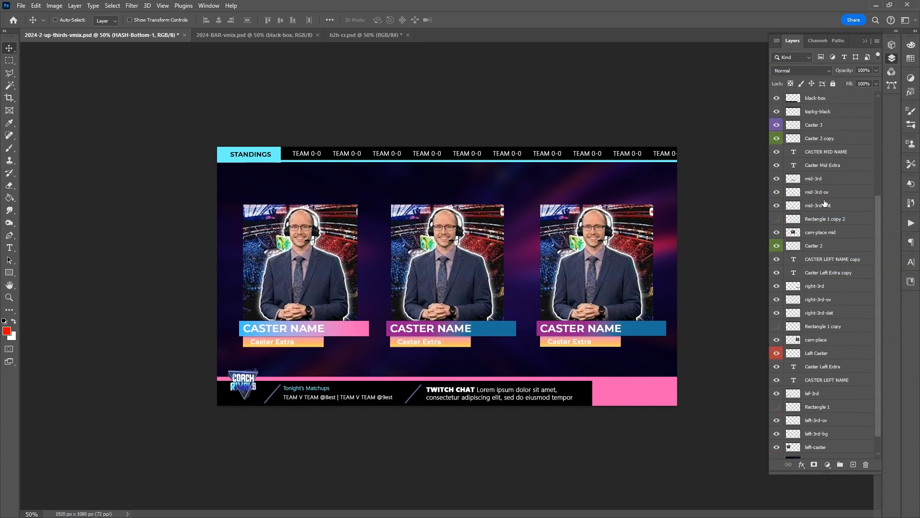
scroll(824, 204, "down", 1)
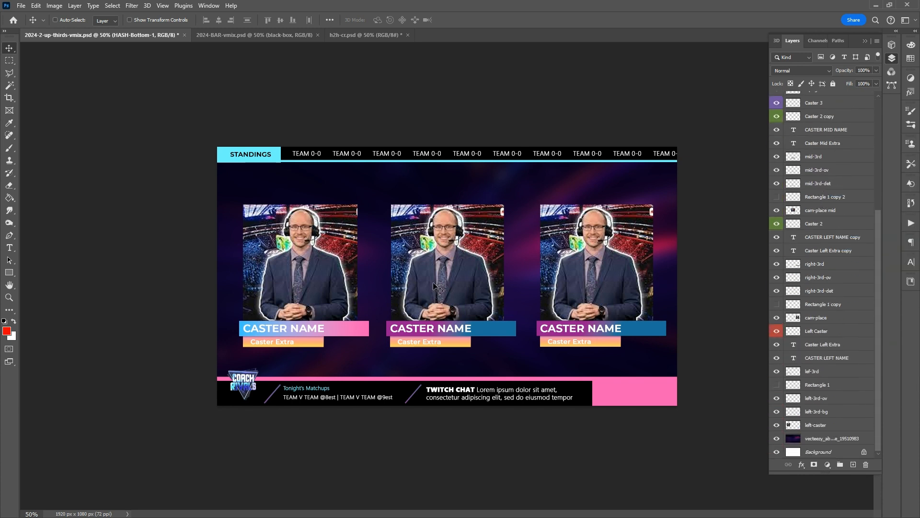
left_click(250, 36)
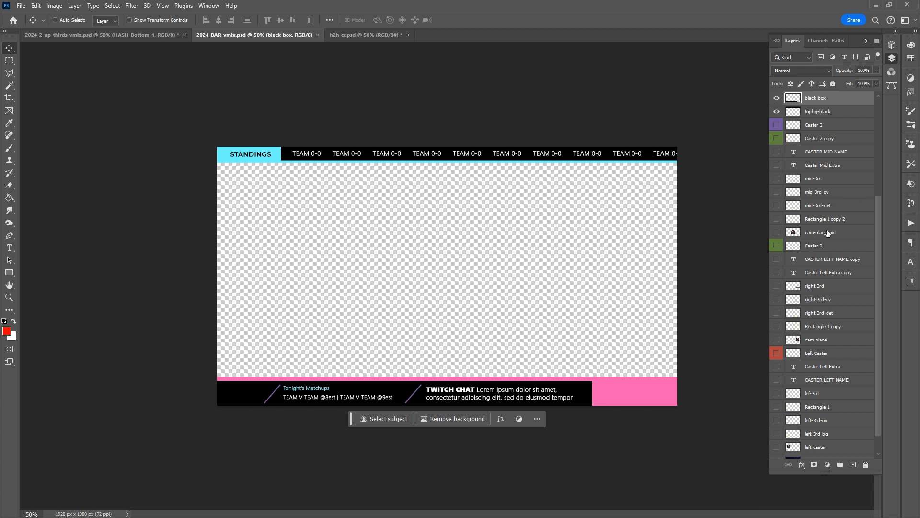
scroll(827, 233, "up", 5)
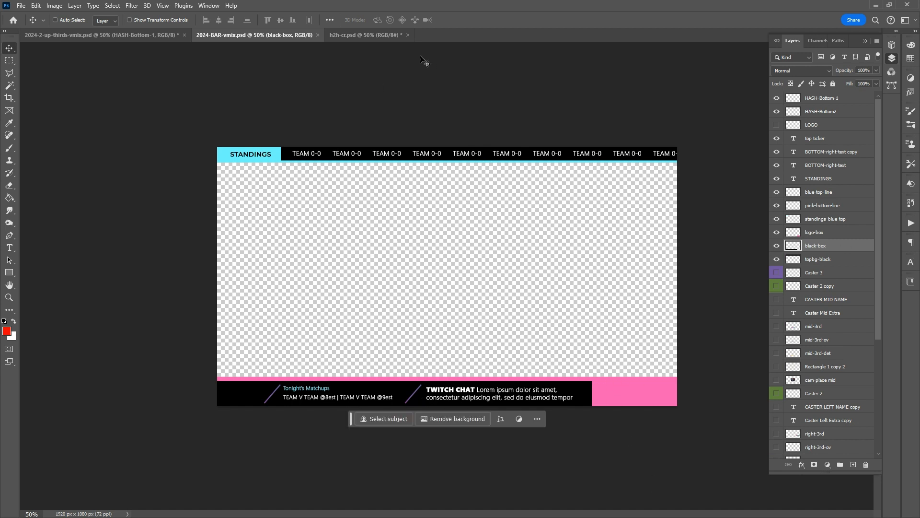
left_click(76, 6)
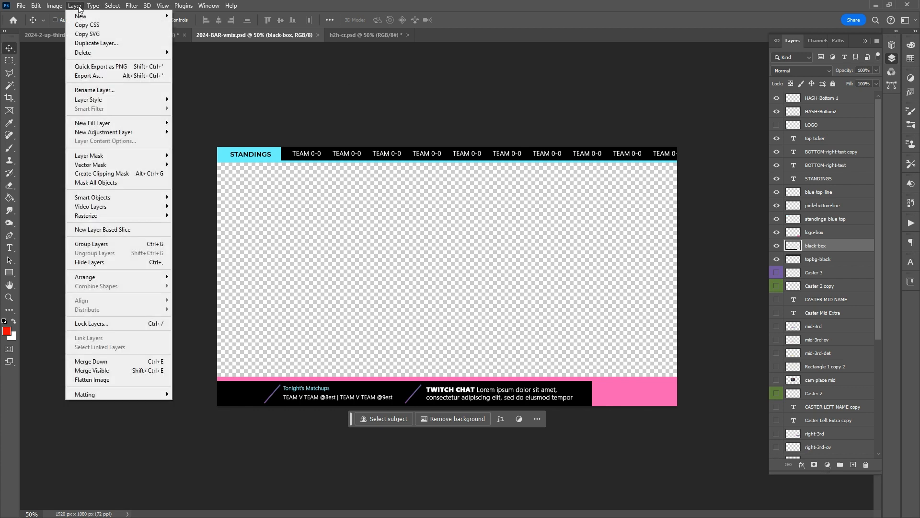
mouse_move(54, 6)
mouse_move(120, 16)
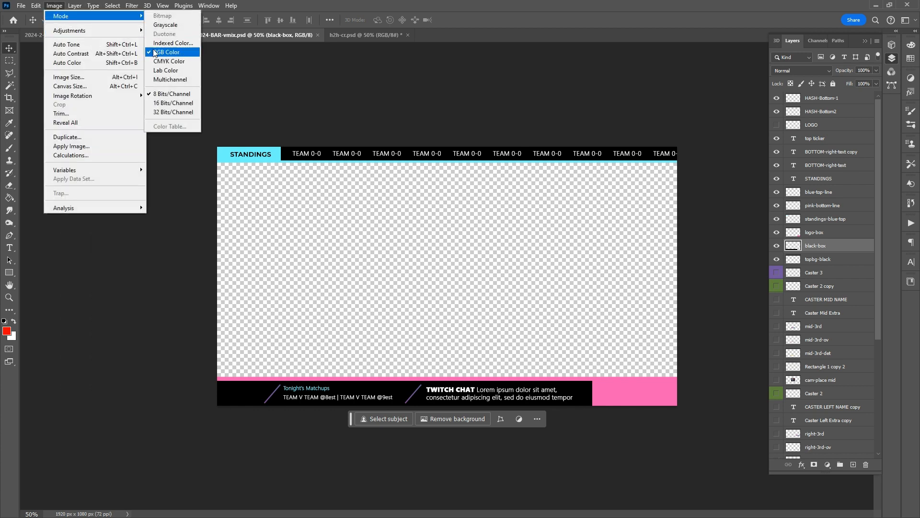
left_click(347, 94)
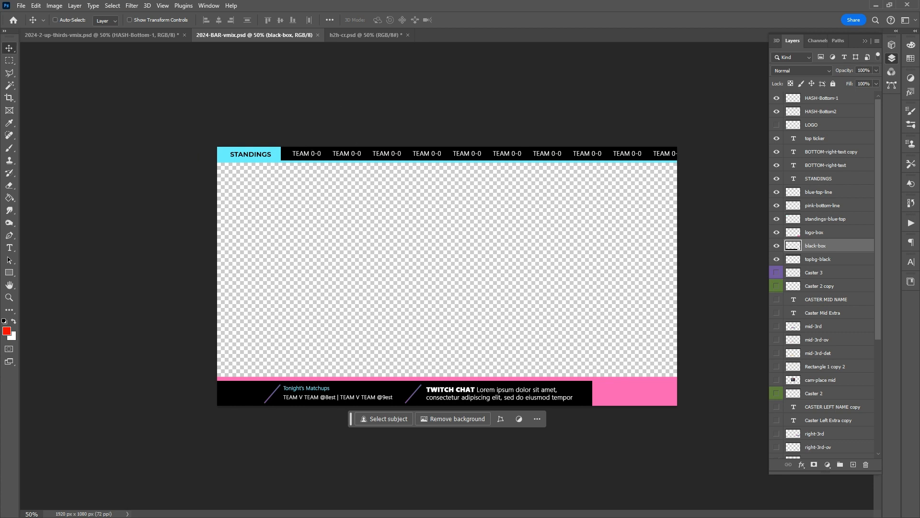
- Switch to vMix and from there to the untitled title in GT Designer Advanced
key("alt+Tab")
left_click(363, 349)
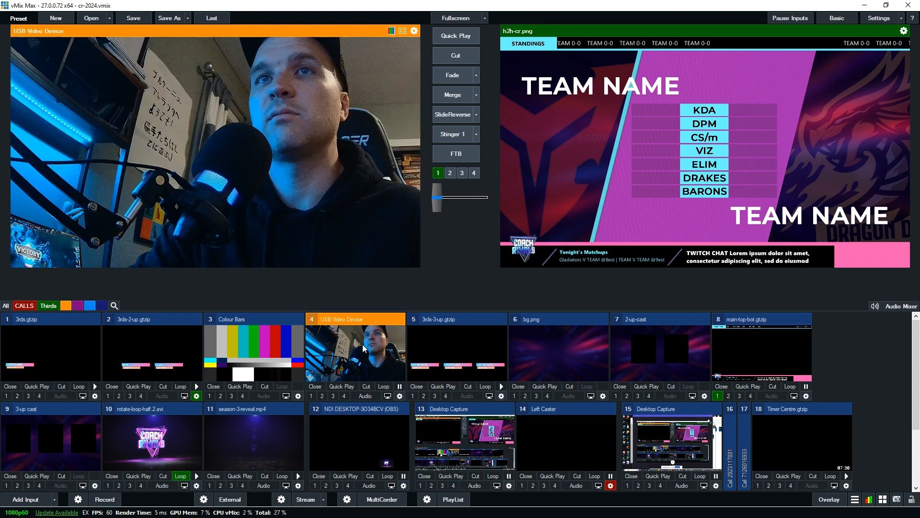
left_click(855, 499)
left_click(806, 453)
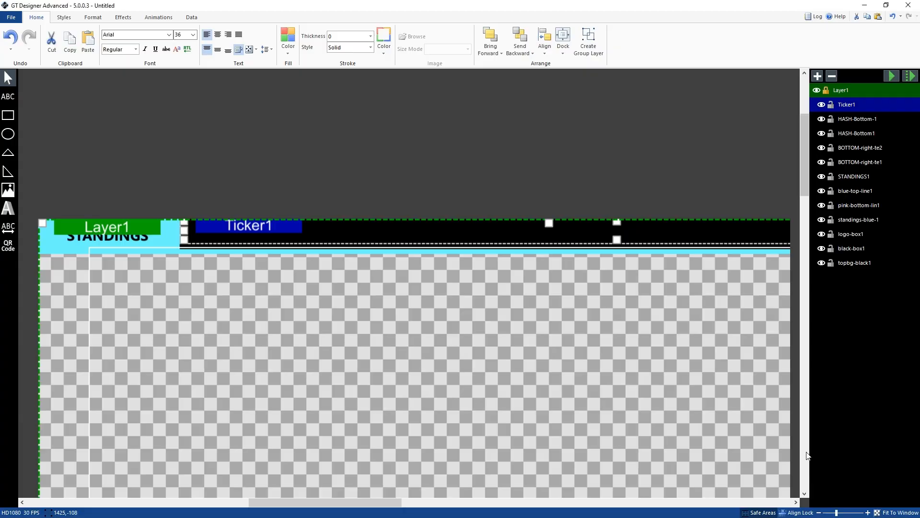
- Examine the untitled title's whole canvas, including its upper ticker bar and lower text bar
left_click(818, 512)
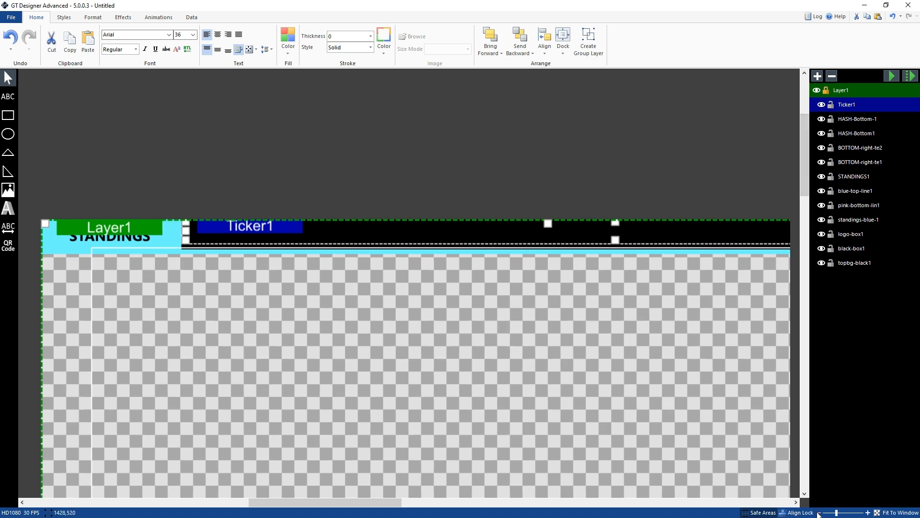
left_click(819, 512)
left_click(818, 512)
left_click(819, 512)
left_click(818, 512)
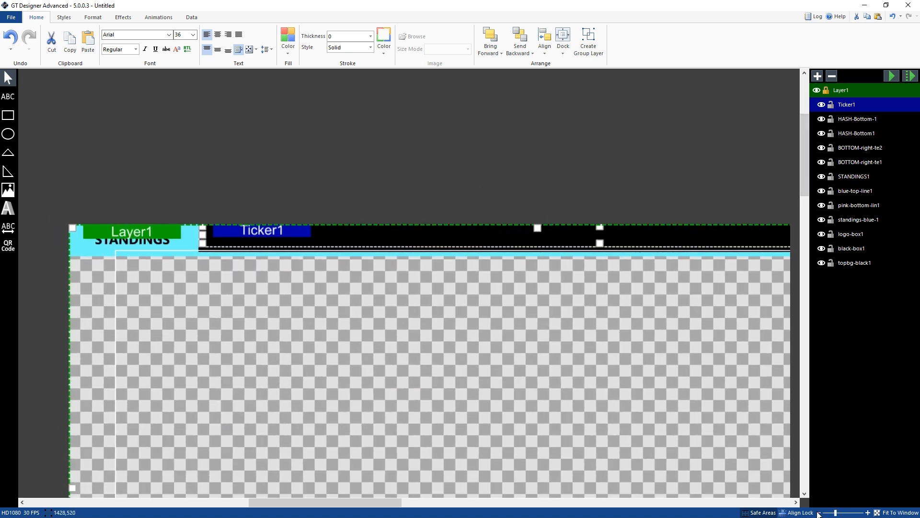
left_click(830, 512)
left_click(830, 512)
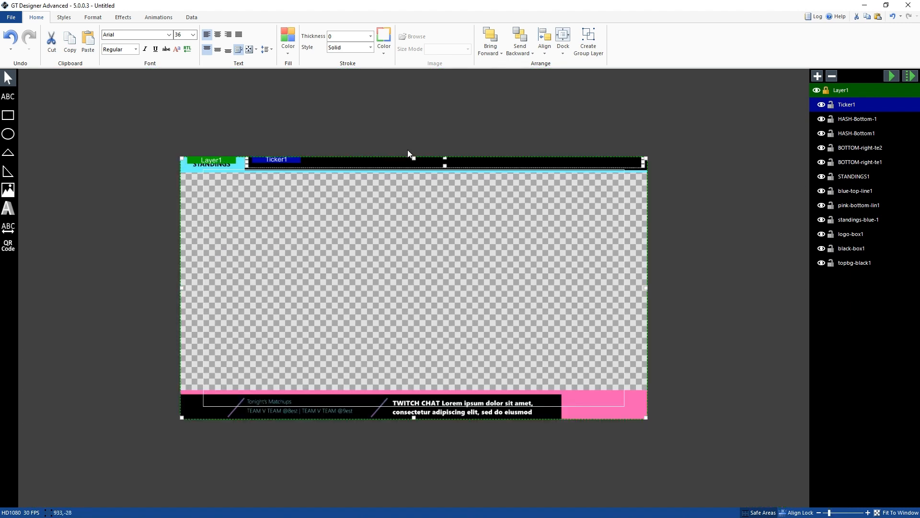
left_click(868, 512)
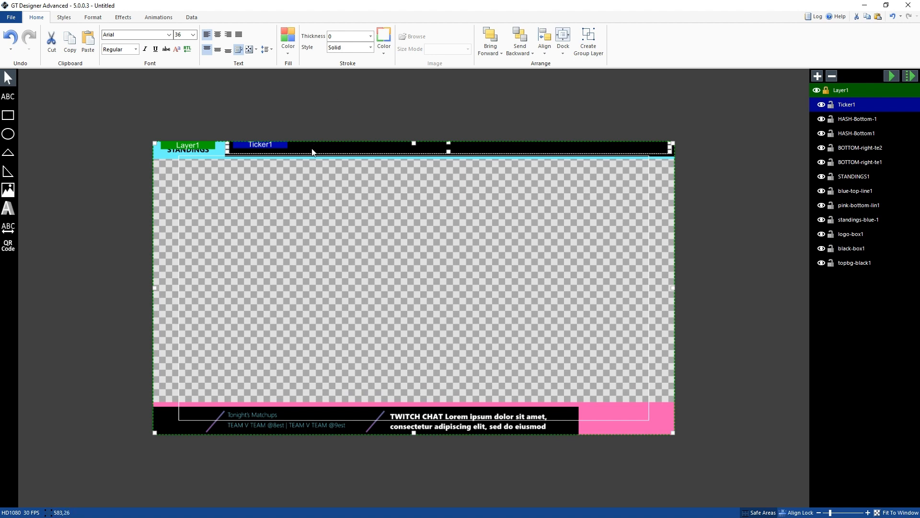
- Import the 2024-BAR-vmix PSD file, discarding the changes to the untitled title
left_click(17, 18)
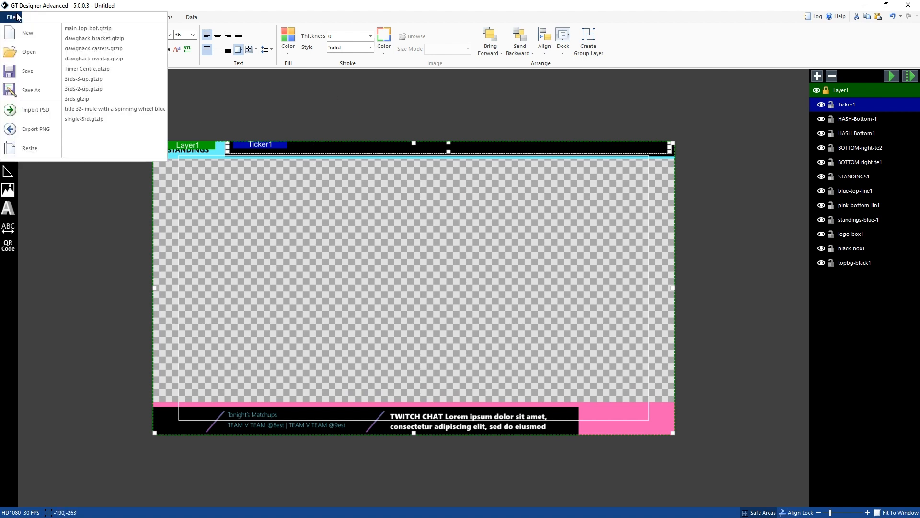
left_click(48, 107)
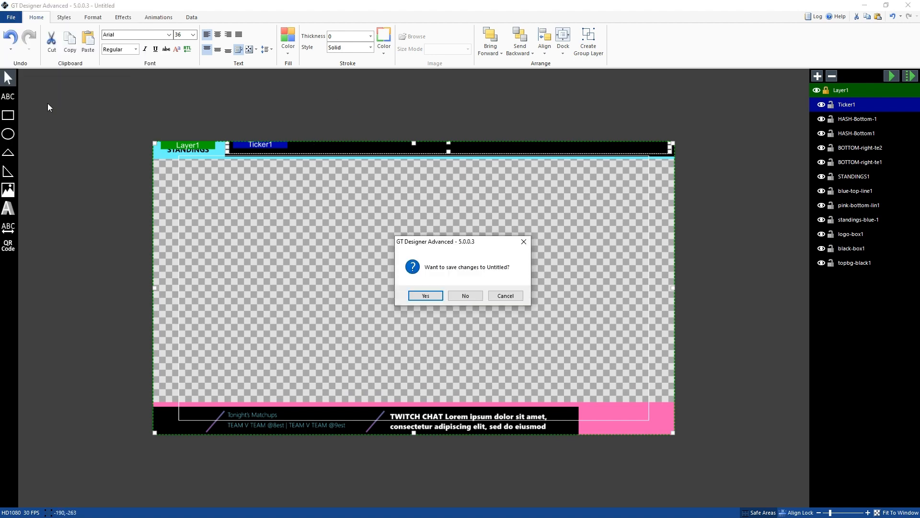
left_click(467, 296)
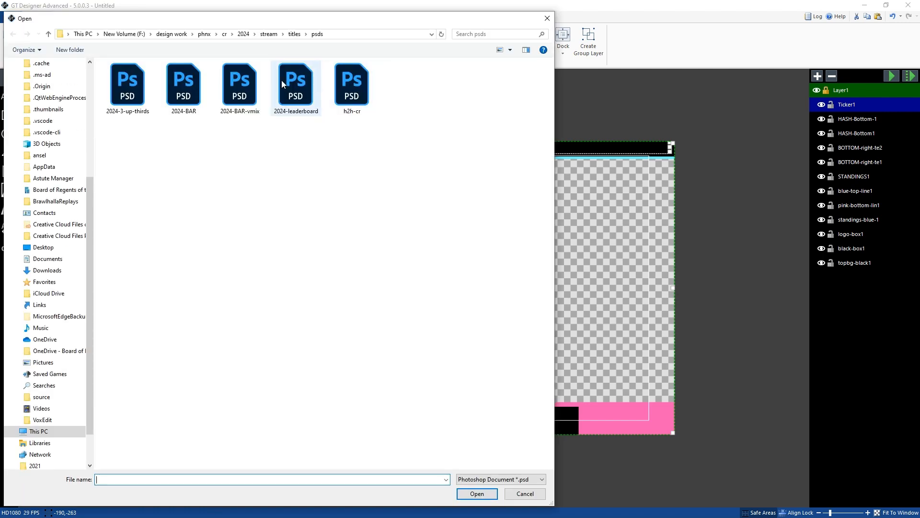
left_click(242, 82)
left_click(484, 493)
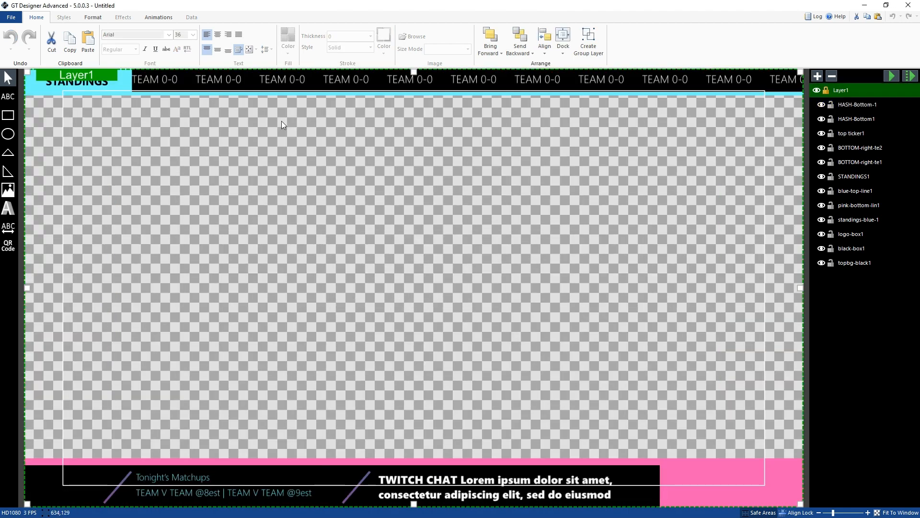
- Examine the imported PSD's elements one by one, from HASH-Bottom-1 down to standings-blue-1
left_click(819, 512)
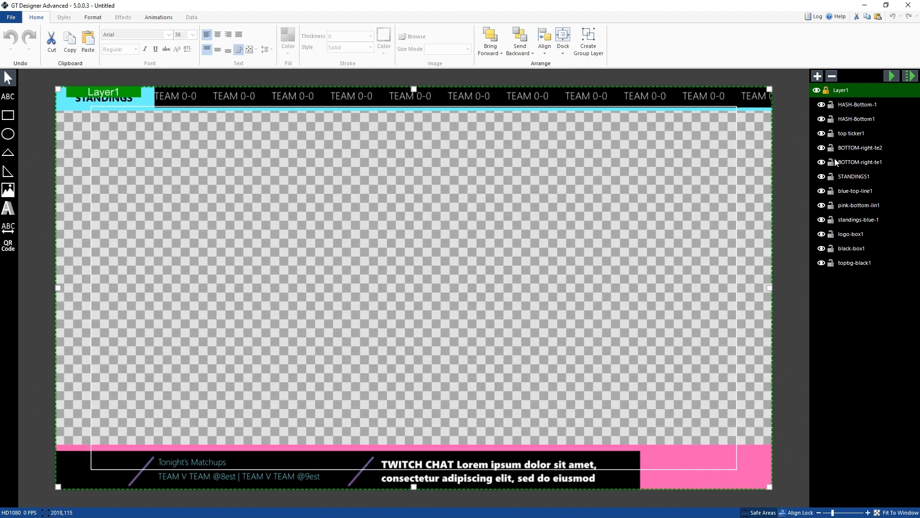
left_click(854, 104)
left_click(854, 119)
left_click(856, 134)
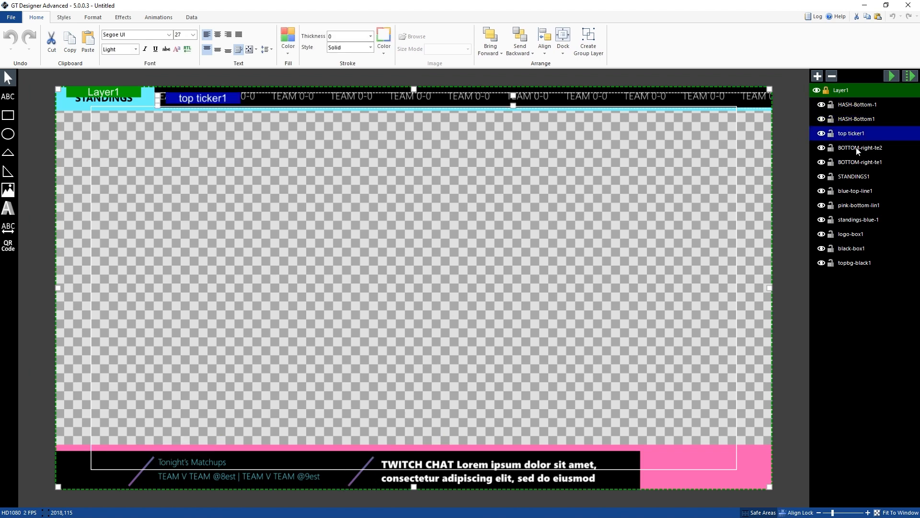
left_click(856, 148)
left_click(856, 177)
left_click(855, 163)
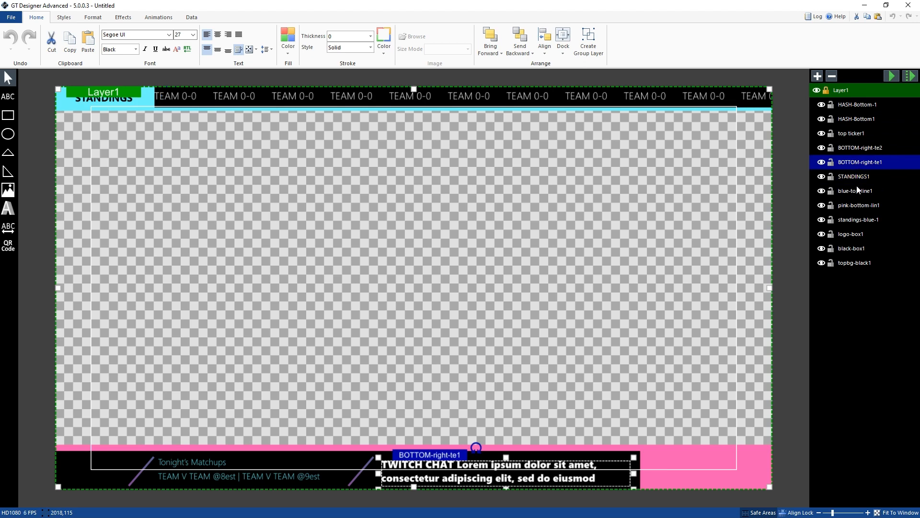
left_click(856, 191)
left_click(856, 206)
left_click(856, 220)
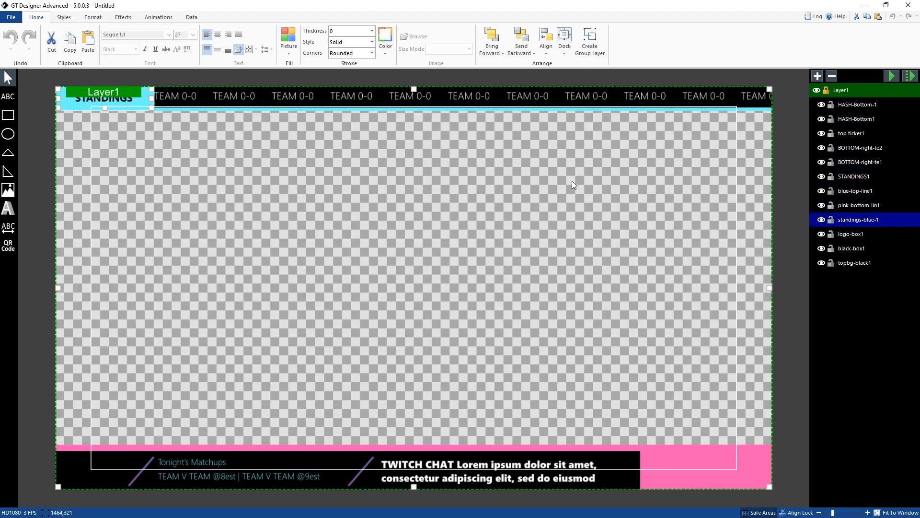
- Delete the top ticker1 text and draw a ticker across the black bar beside STANDINGS in its place
left_click(857, 134)
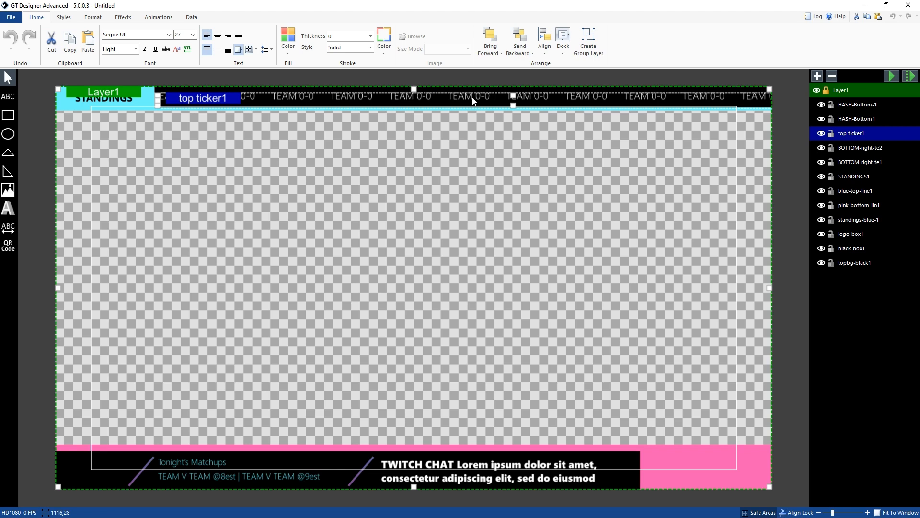
key("Delete")
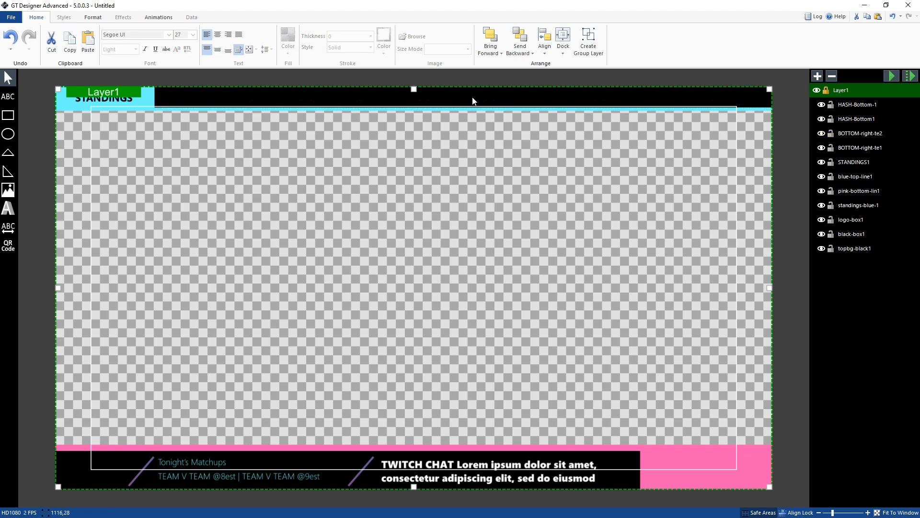
left_click(7, 228)
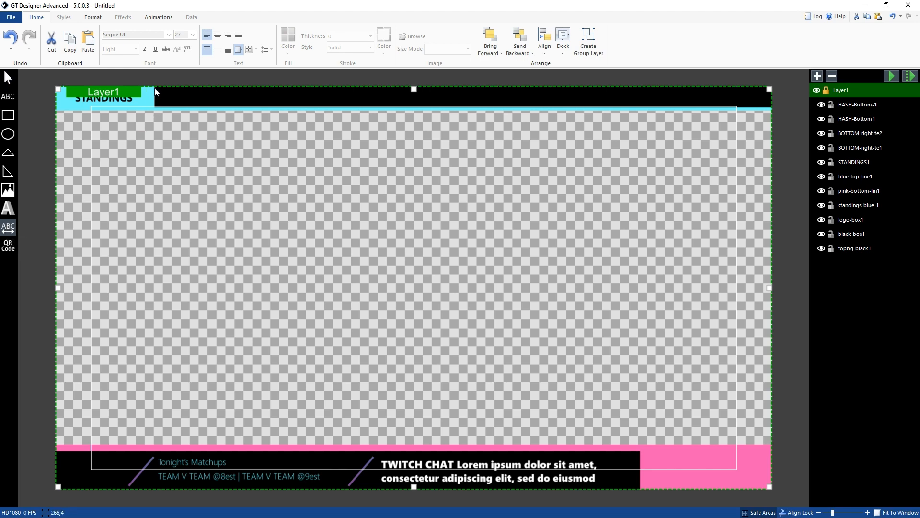
left_click_drag(153, 90, 772, 108)
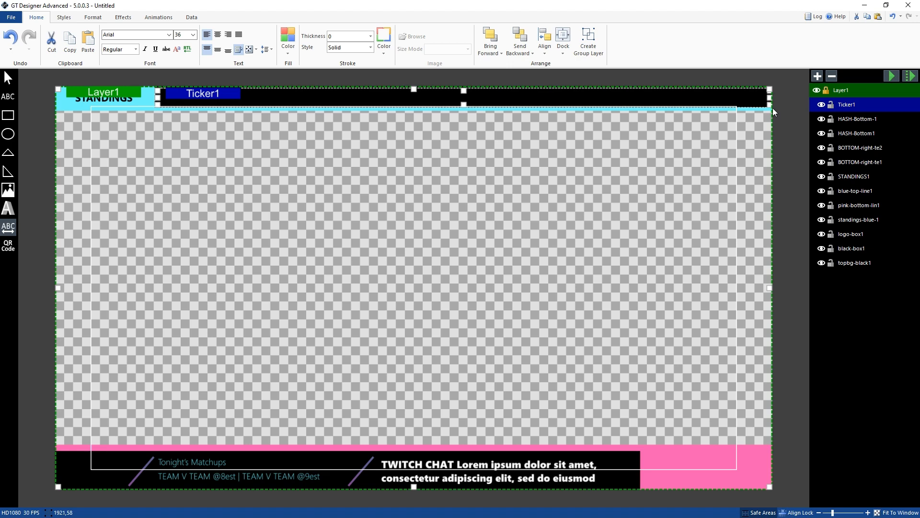
key("Escape")
left_click(414, 88)
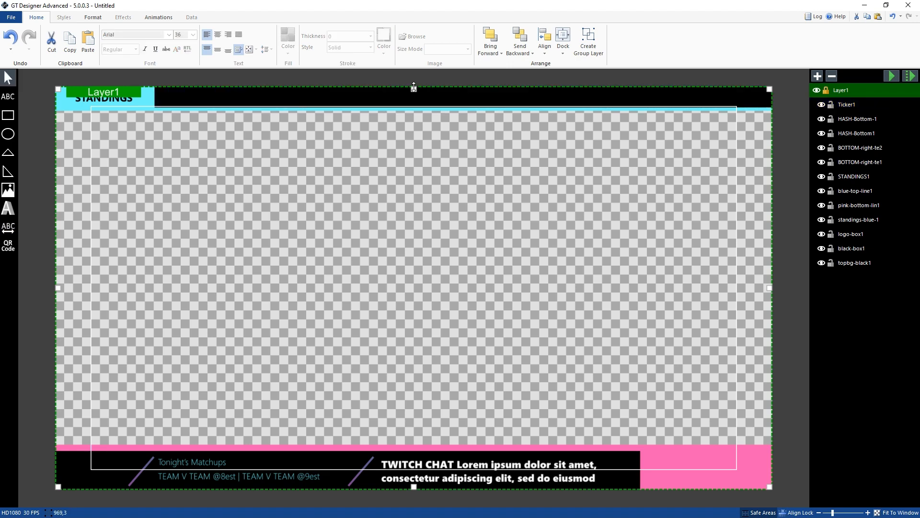
- Align the new ticker's text to the vertical middle and set its font to Segoe UI
left_click(454, 100)
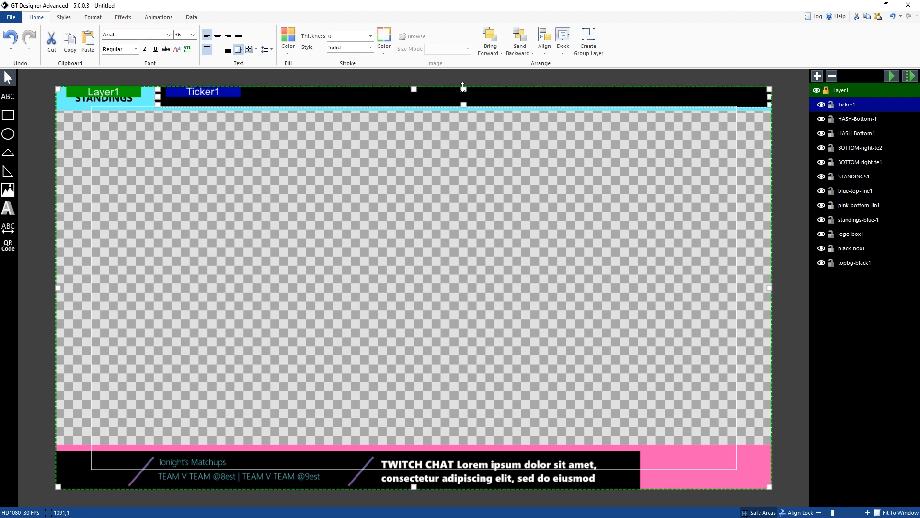
left_click(218, 51)
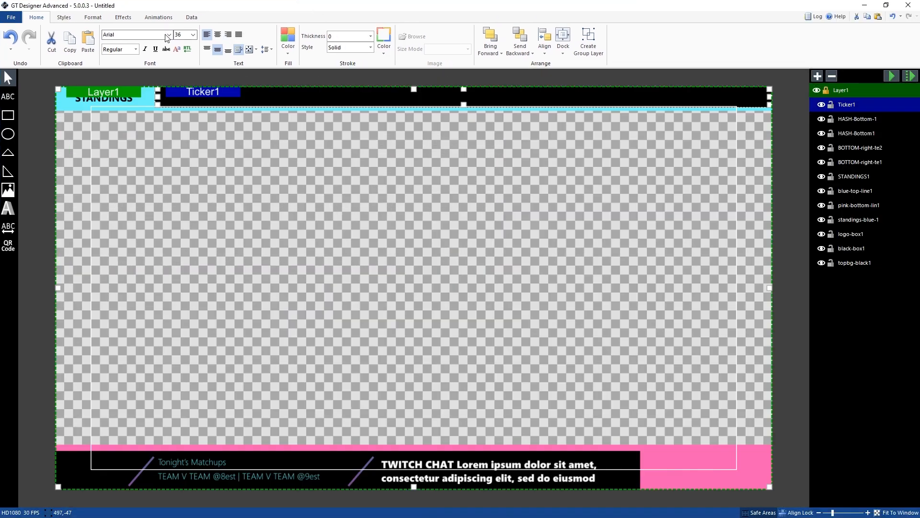
left_click(167, 37)
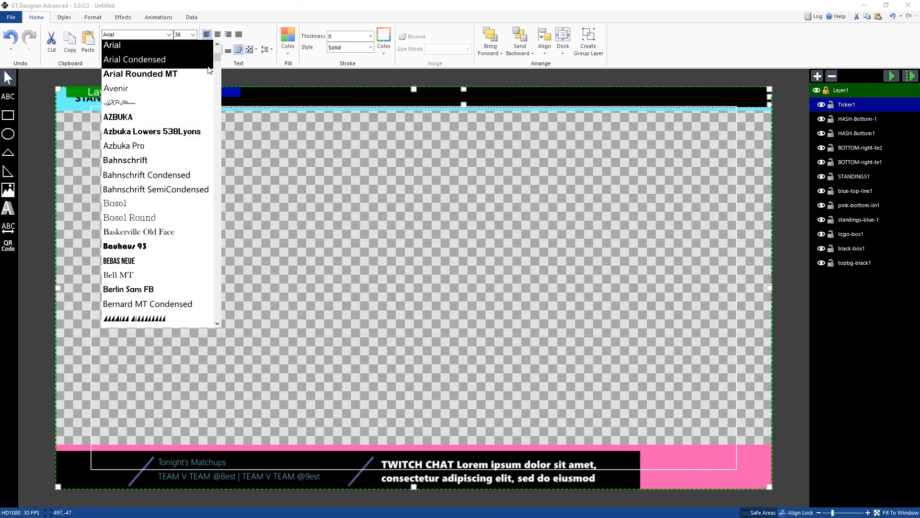
scroll(218, 66, "down", 2)
left_click_drag(218, 66, 217, 277)
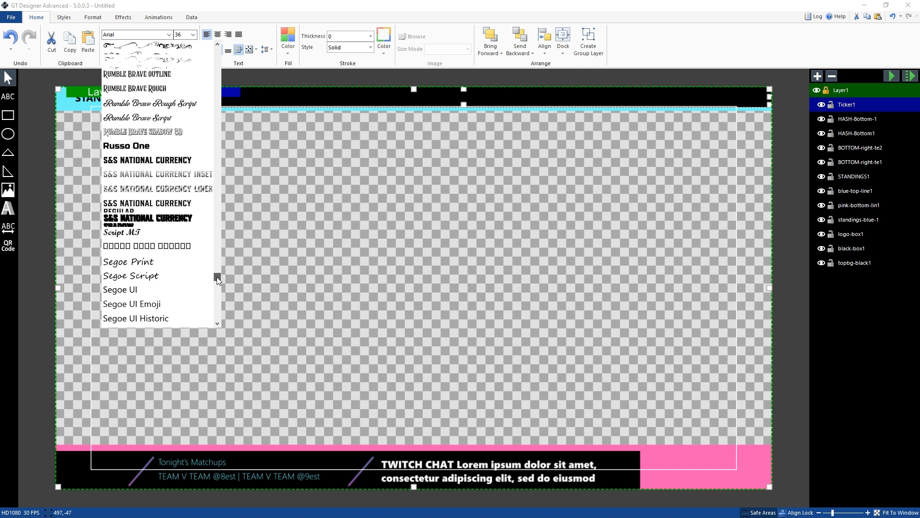
left_click(166, 292)
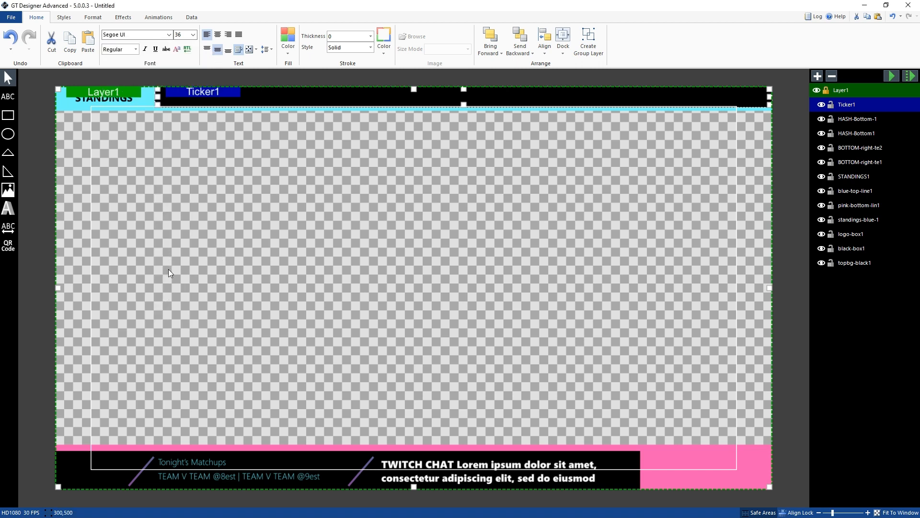
- Replace the ticker's placeholder text with a single line of "TEAM 0-0" entries repeated sixteen times
double_click(437, 97)
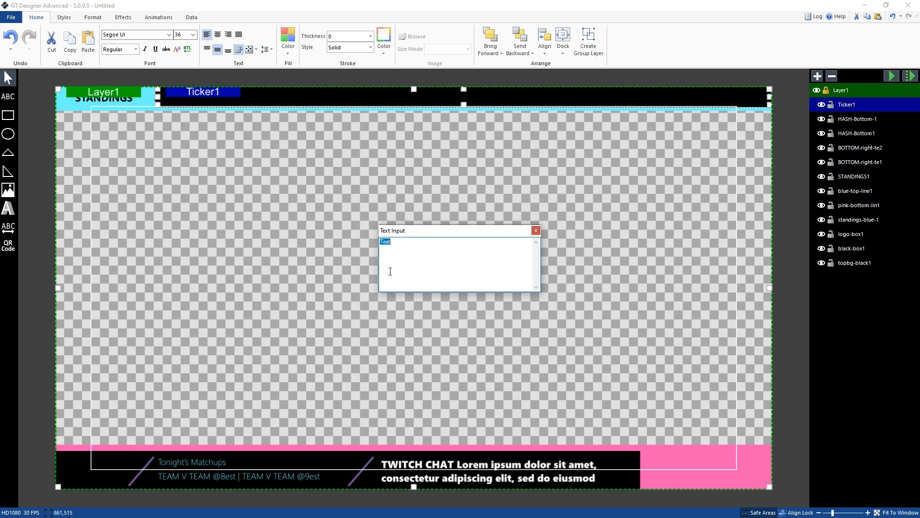
type("TEA")
key("ctrl+a")
key("ctrl+v")
key("ctrl+v")
key("ctrl+v")
key("ctrl+v")
key("ctrl+v")
key("ctrl+v")
key("ctrl+v")
key("ctrl+v")
key("ctrl+v")
key("ctrl+v")
key("ctrl+v")
key("ctrl+v")
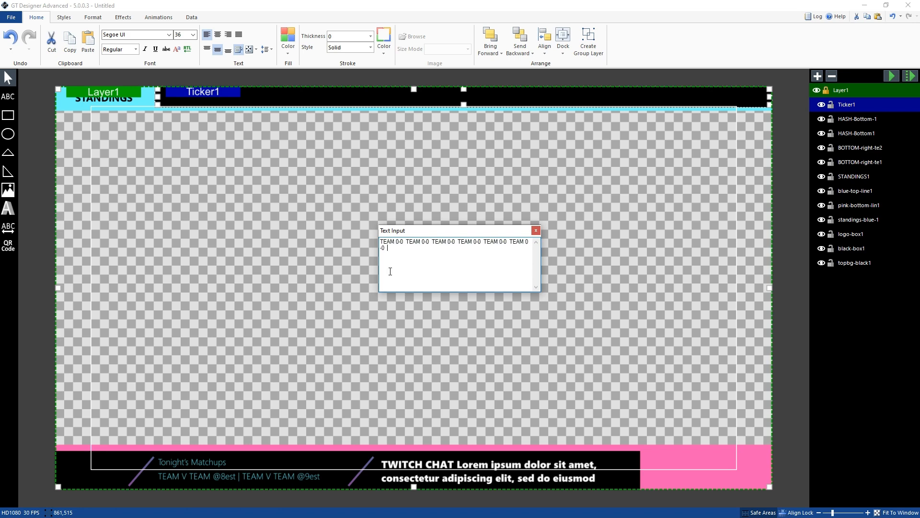
key("ctrl+v")
key("ctrl+v")
key("ctrl+v")
key("ctrl+v")
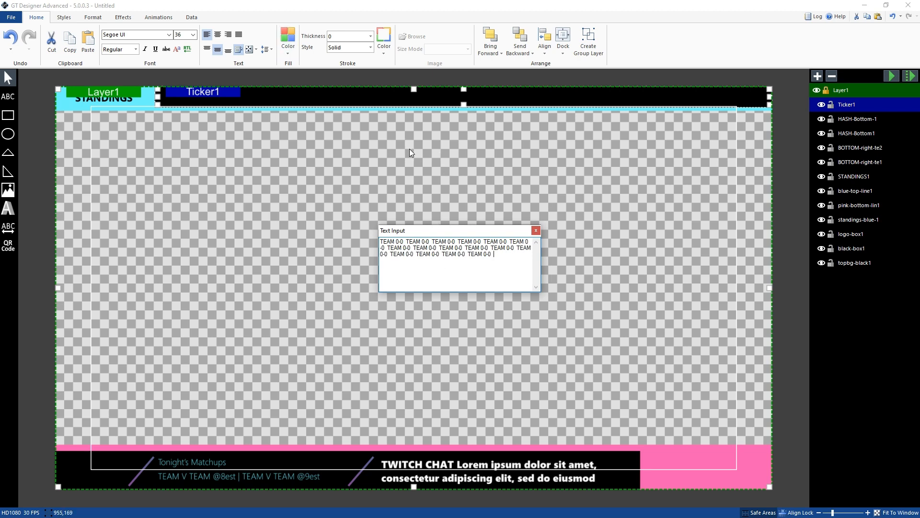
left_click(514, 185)
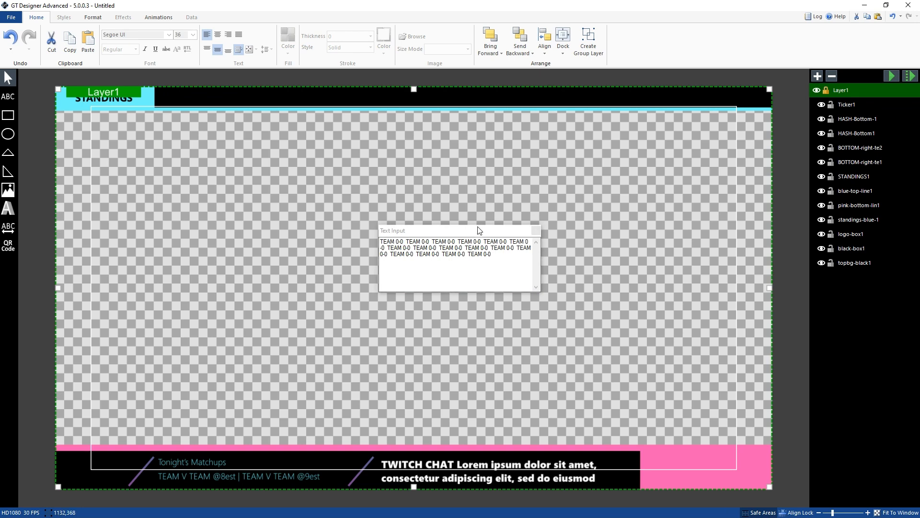
left_click(536, 230)
- Set the ticker's text fill colour to white
left_click(398, 93)
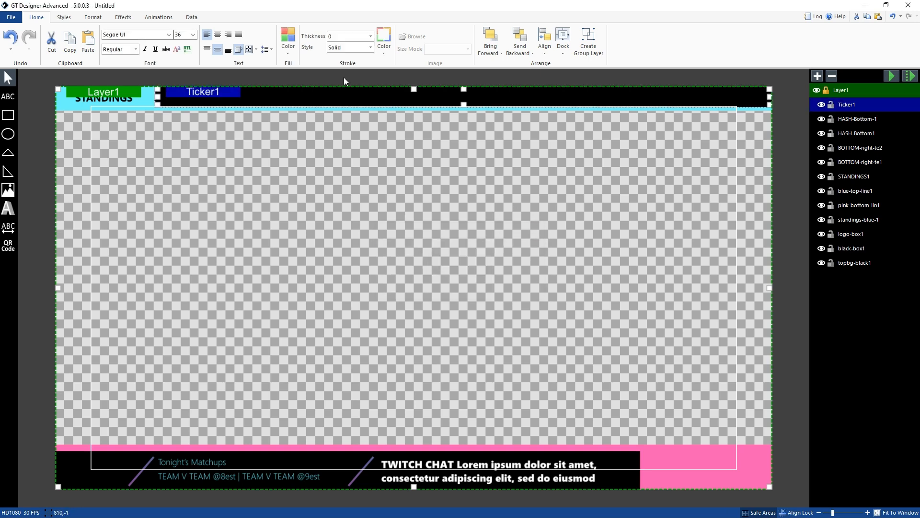
left_click(290, 43)
left_click(374, 66)
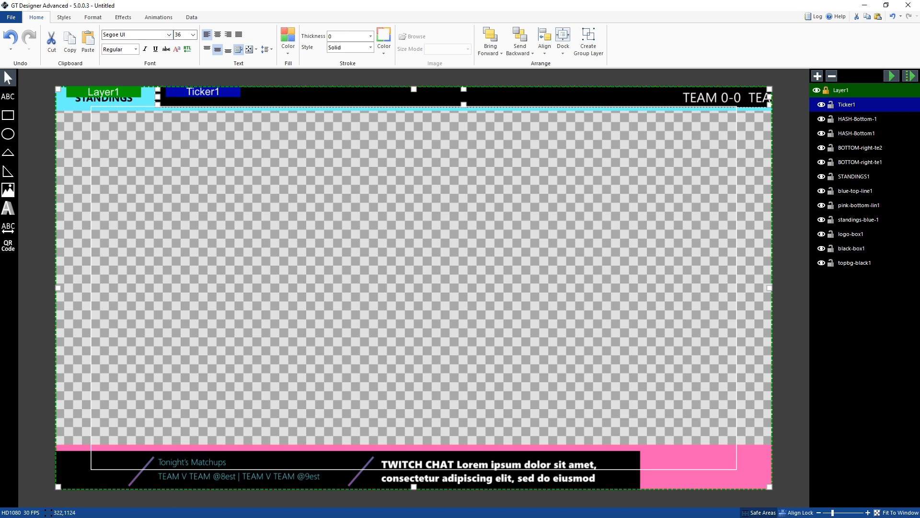
- Delete the TWITCH CHAT placeholder text from the bottom bar
left_click(195, 470)
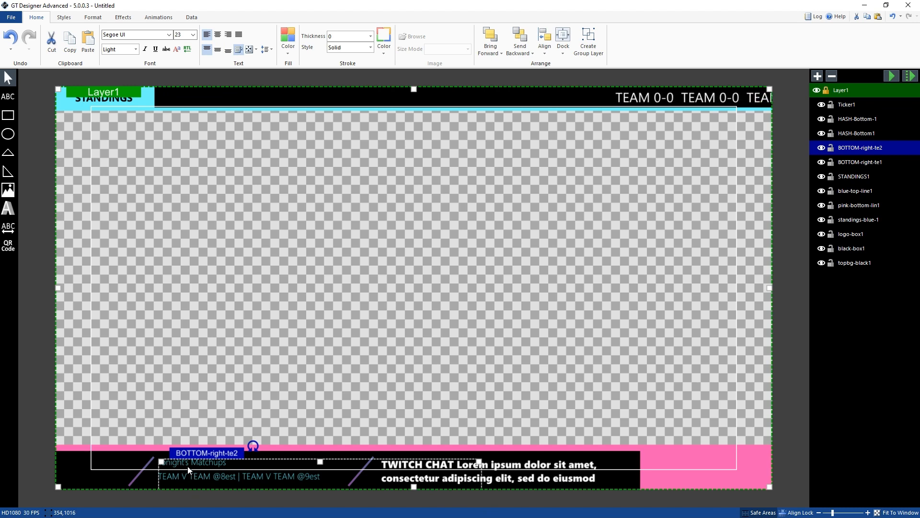
double_click(212, 467)
left_click(311, 477)
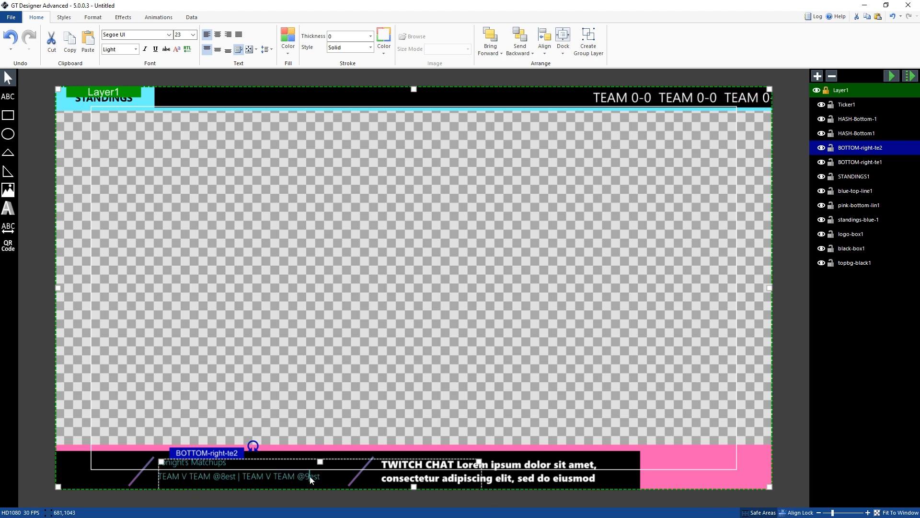
left_click(543, 467)
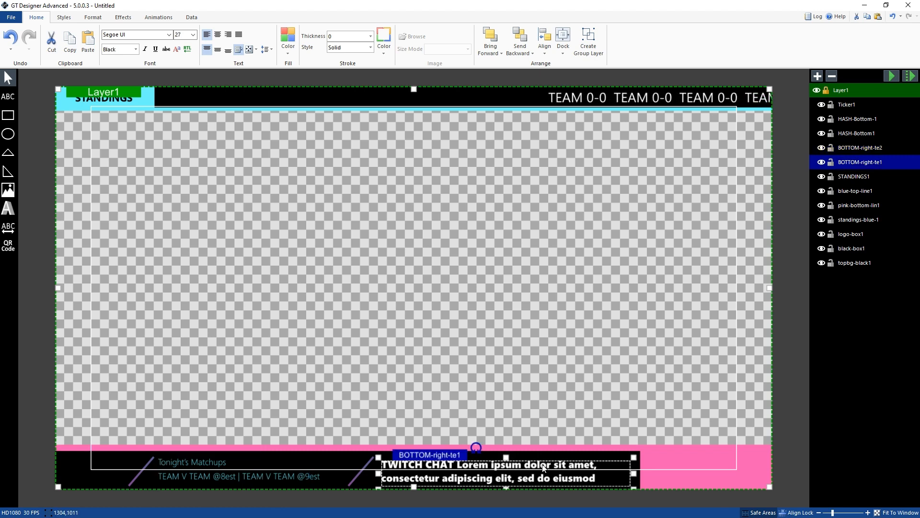
key("Delete")
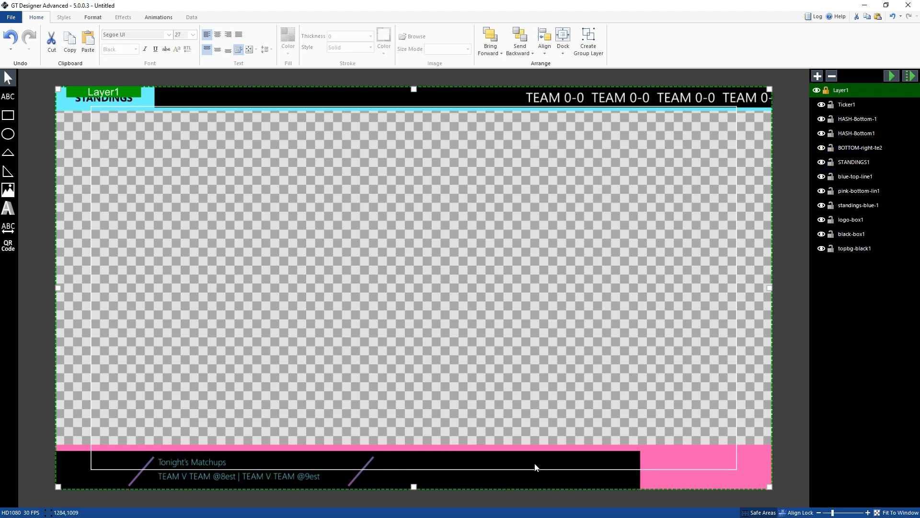
left_click(88, 100)
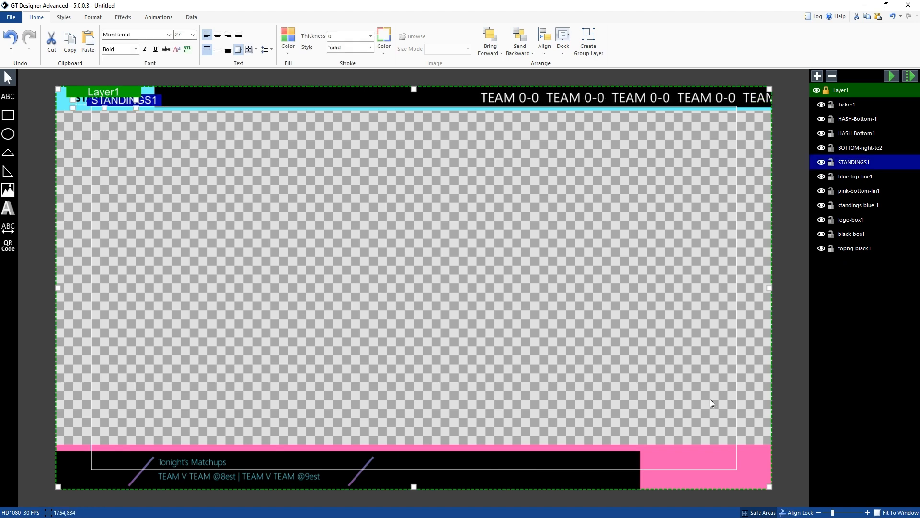
left_click(696, 465)
left_click(335, 382)
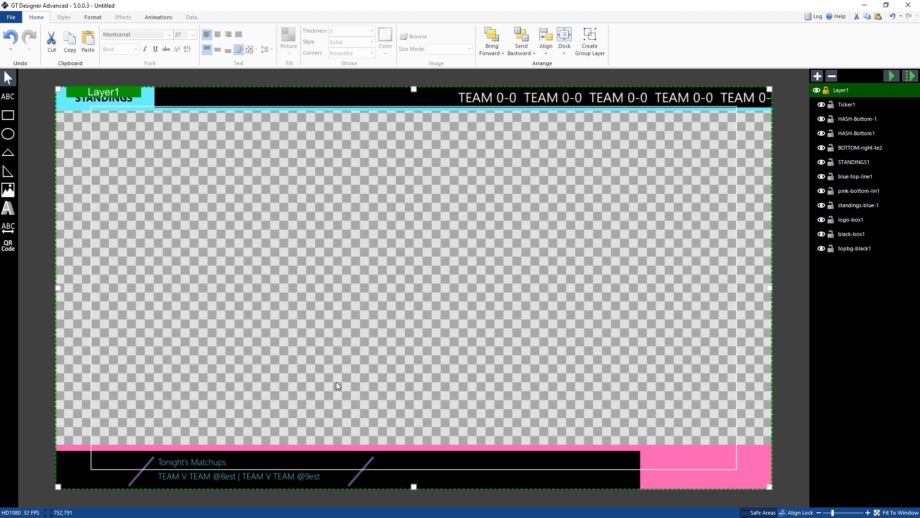
left_click(13, 196)
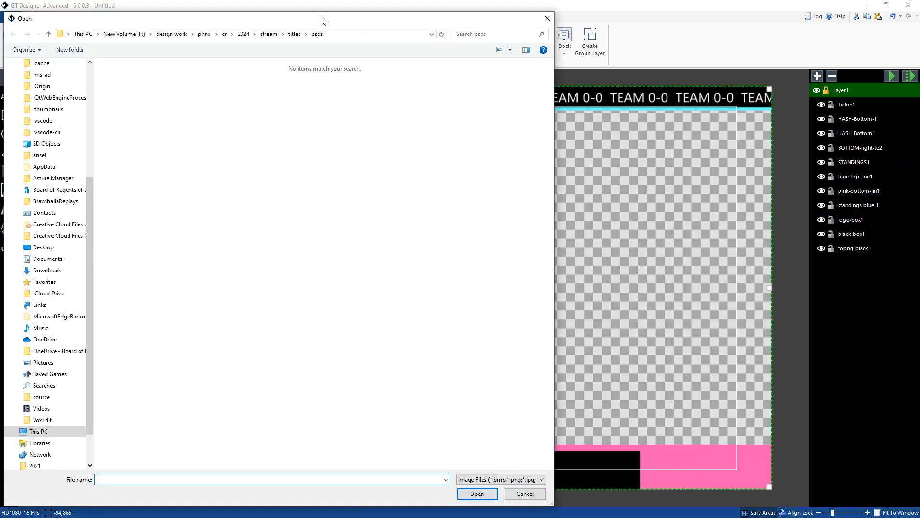
left_click(546, 19)
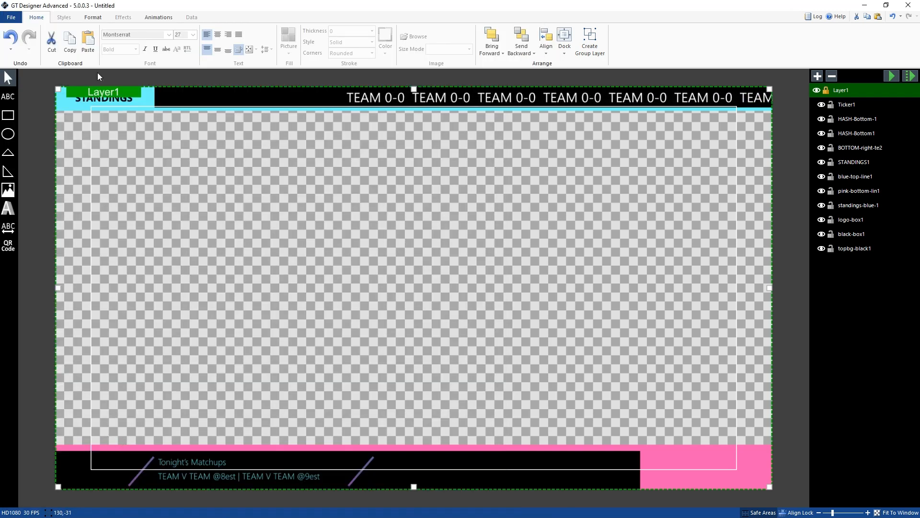
- Save the title as main-top-bot2.gtzip in the titles folder
left_click(10, 17)
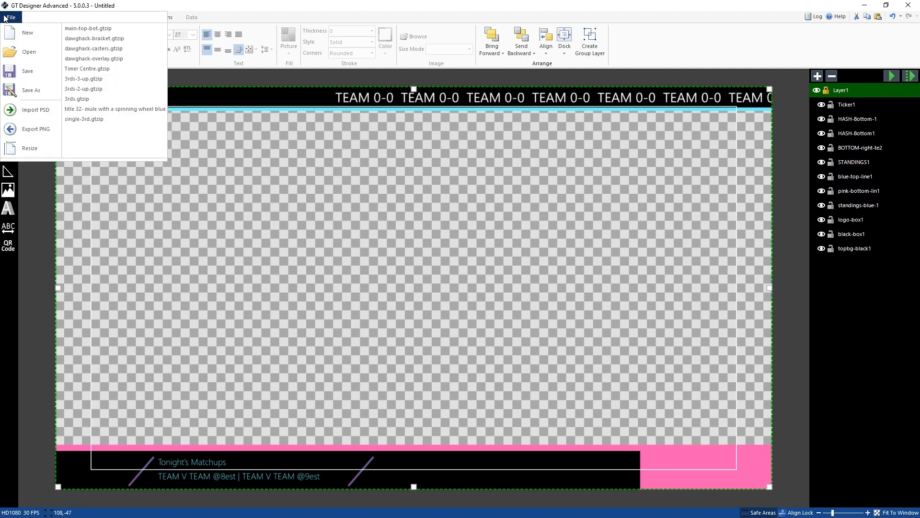
left_click(30, 87)
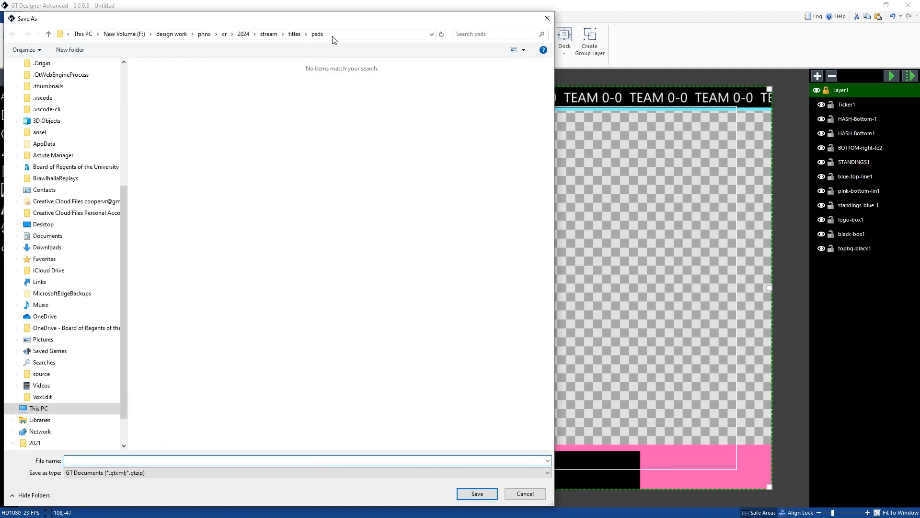
left_click(299, 34)
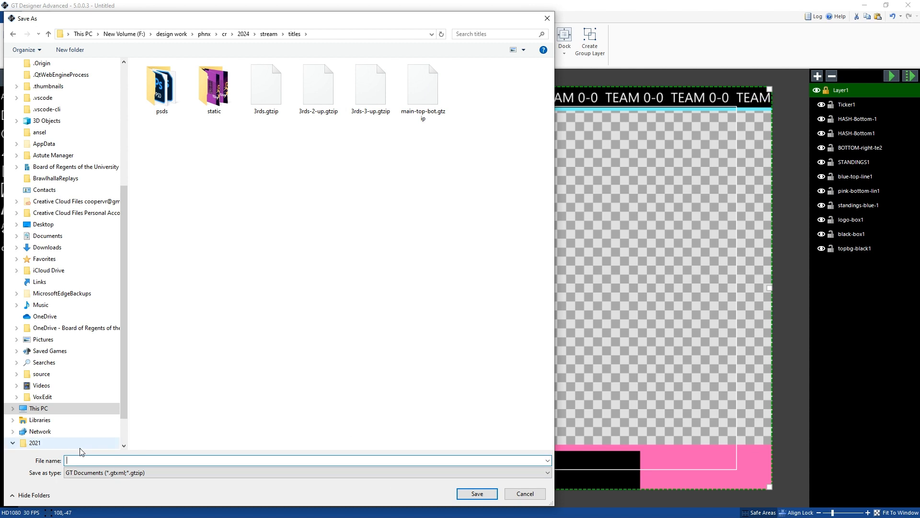
left_click(422, 86)
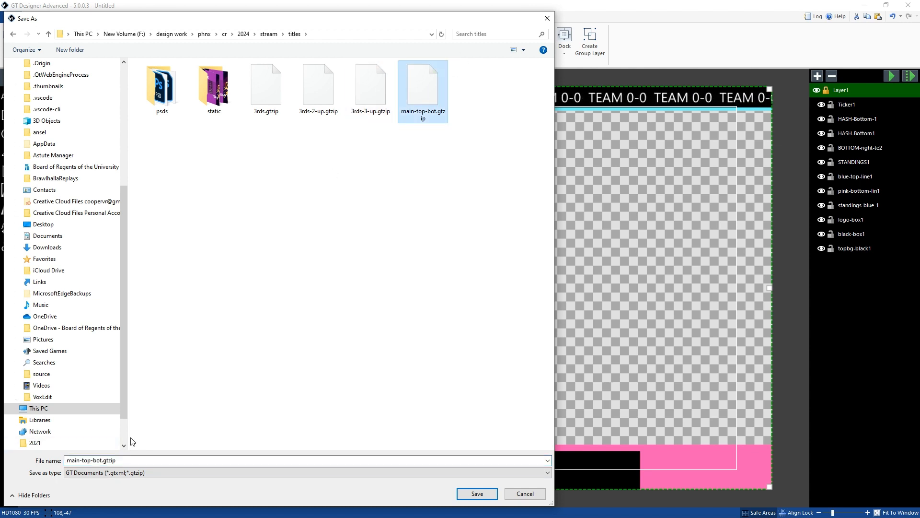
left_click(101, 460)
left_click(101, 460)
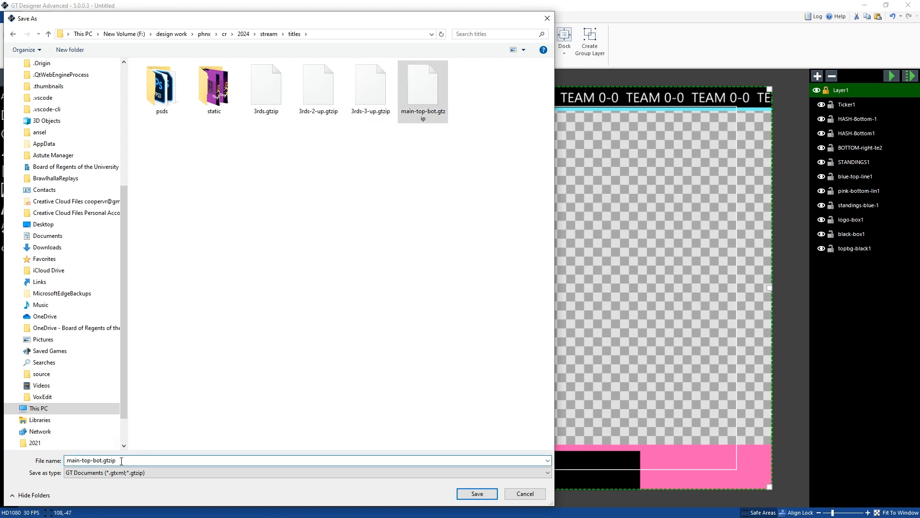
type("2")
left_click(479, 493)
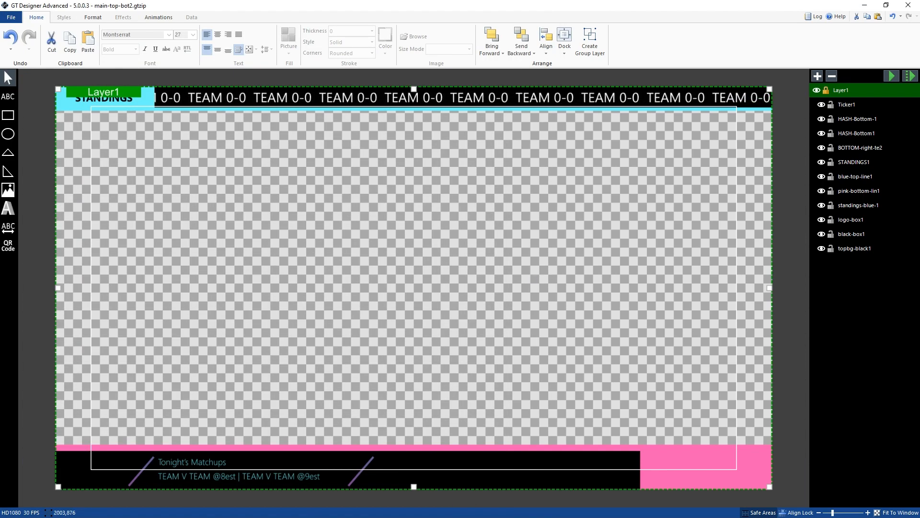
- Switch to vMix and replace the main-top-bot.gtzip input with the recently saved main-top-bot2 title
key("alt+Tab")
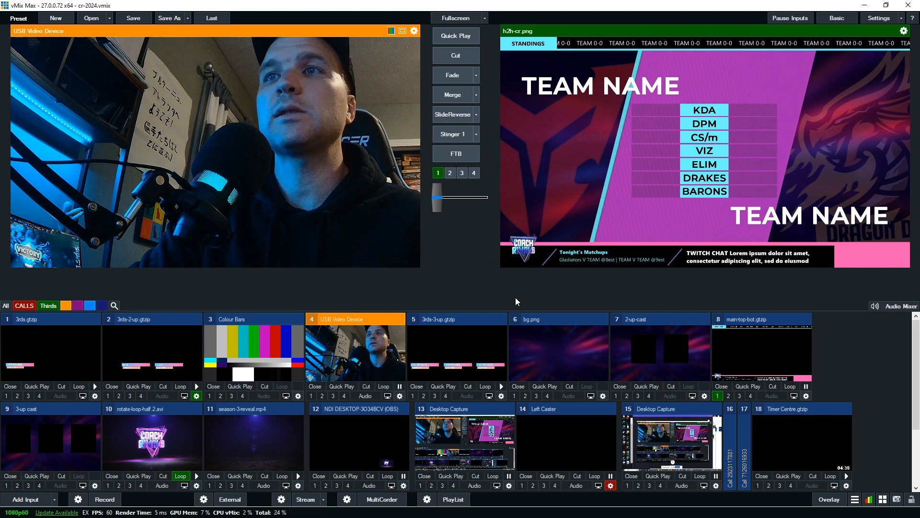
left_click(721, 386)
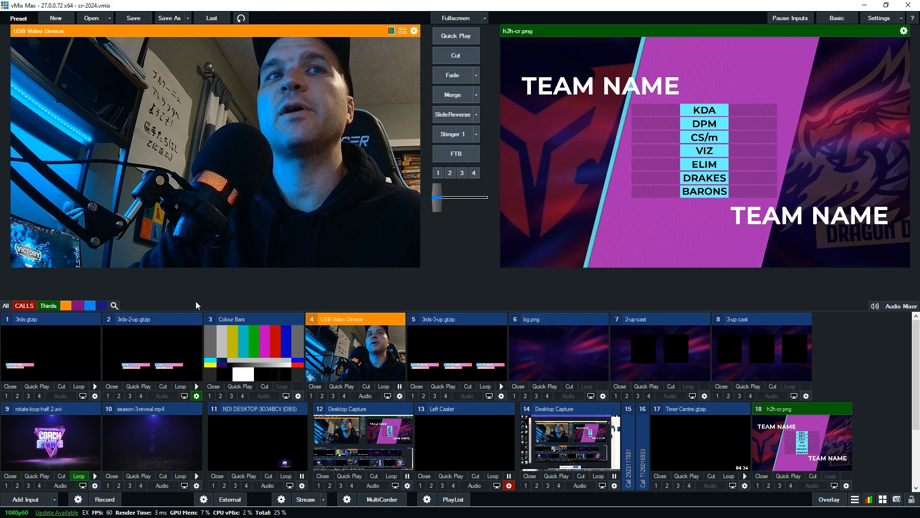
left_click(30, 500)
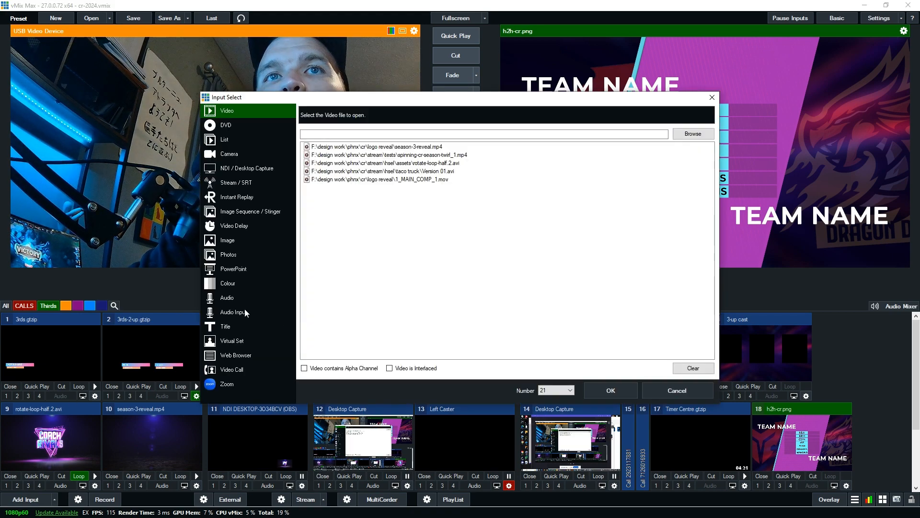
left_click(239, 327)
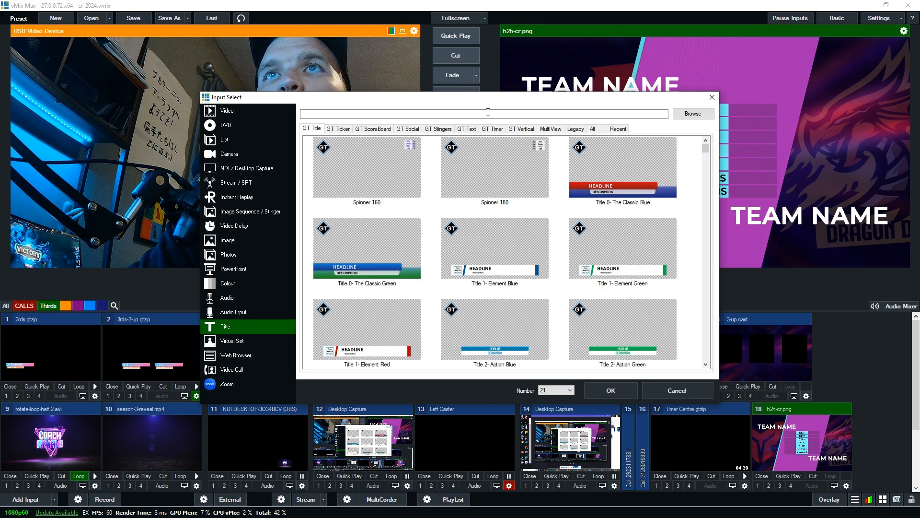
left_click(606, 129)
left_click(359, 163)
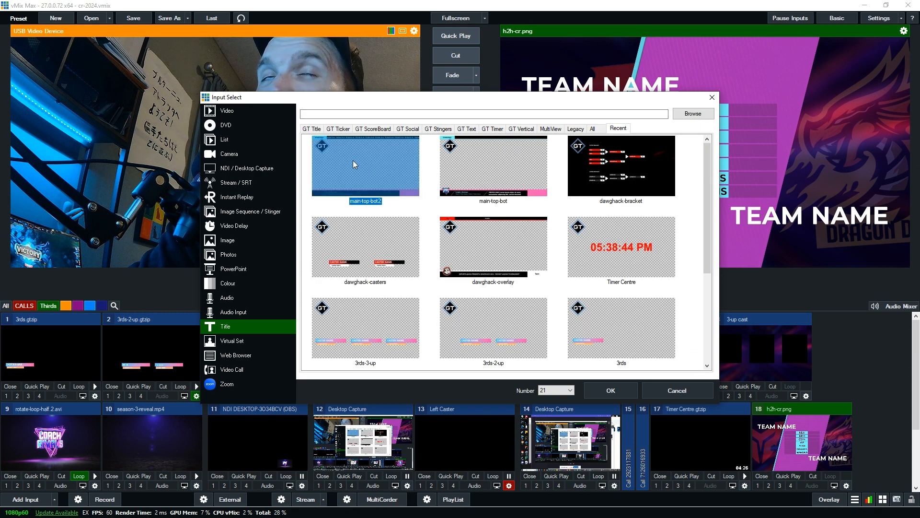
left_click(621, 390)
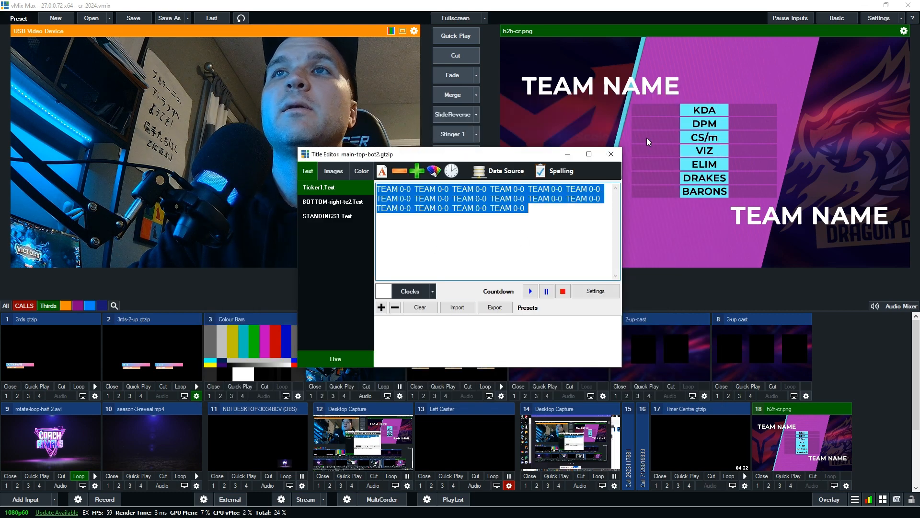
left_click(611, 154)
- Show main-top-bot2.gtzip on overlay channel 1, move it to the first input position and keep USB Video Device in preview
scroll(281, 448, "down", 2)
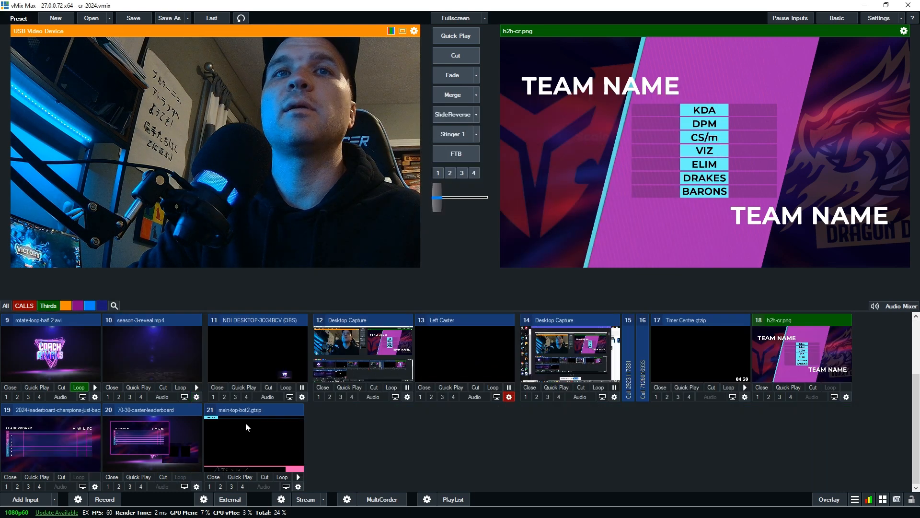
left_click(210, 486)
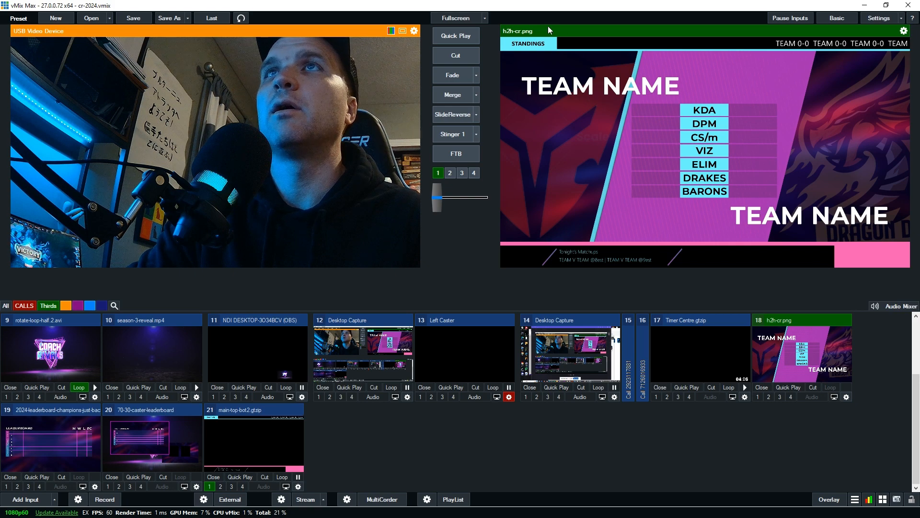
left_click_drag(219, 412, 61, 334)
scroll(109, 361, "up", 2)
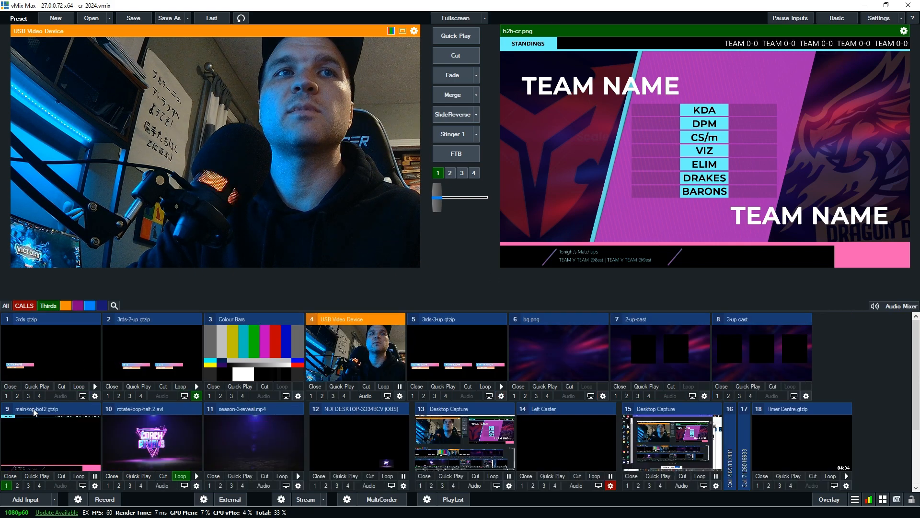
left_click_drag(38, 412, 29, 350)
left_click(27, 353)
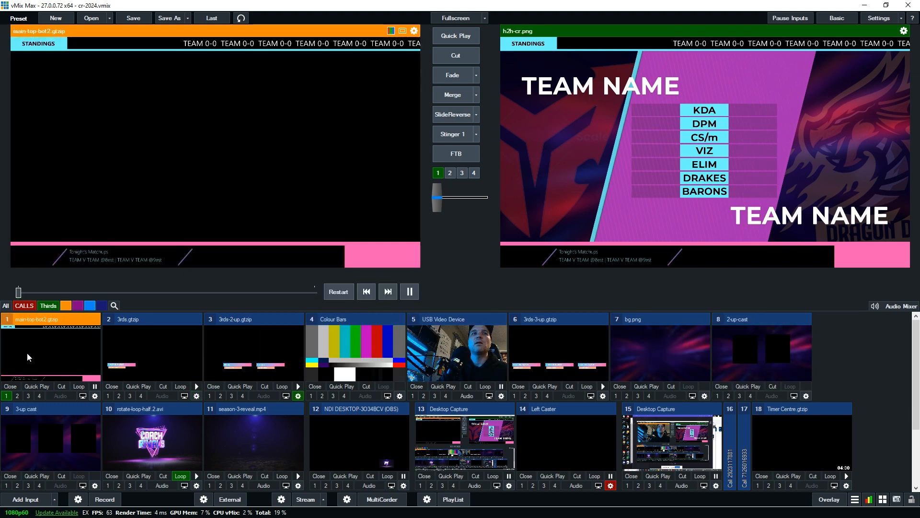
left_click(483, 351)
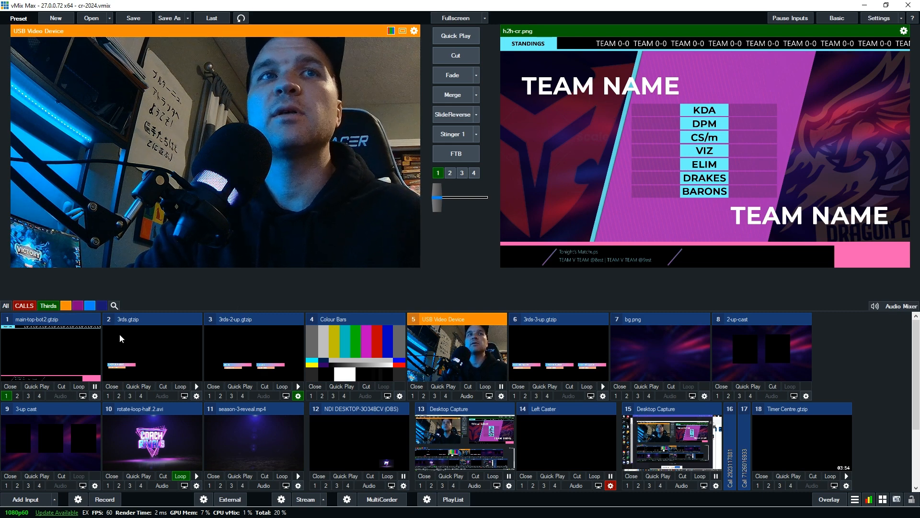
- Open the Title Editor for main-top-bot2.gtzip and examine its BOTTOM-right-te2 and STANDINGS1 text fields
left_click(74, 347)
double_click(74, 347)
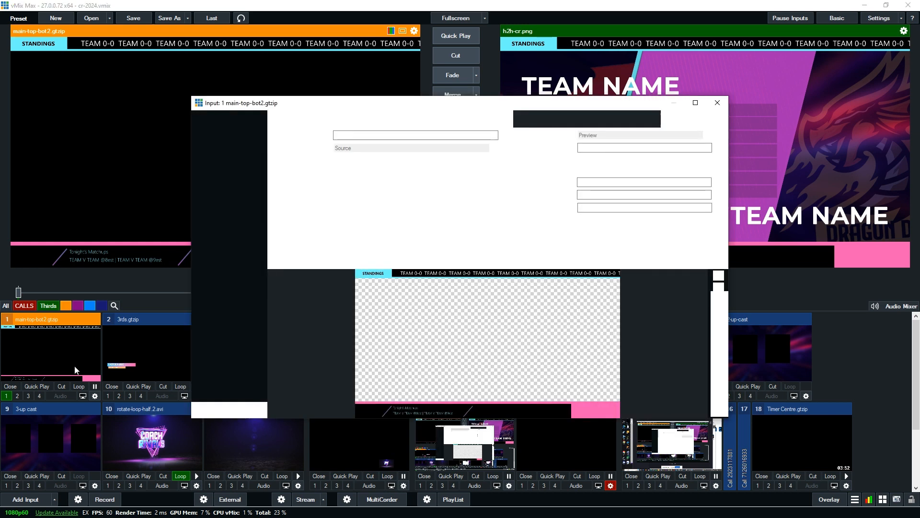
key("Escape")
right_click(68, 358)
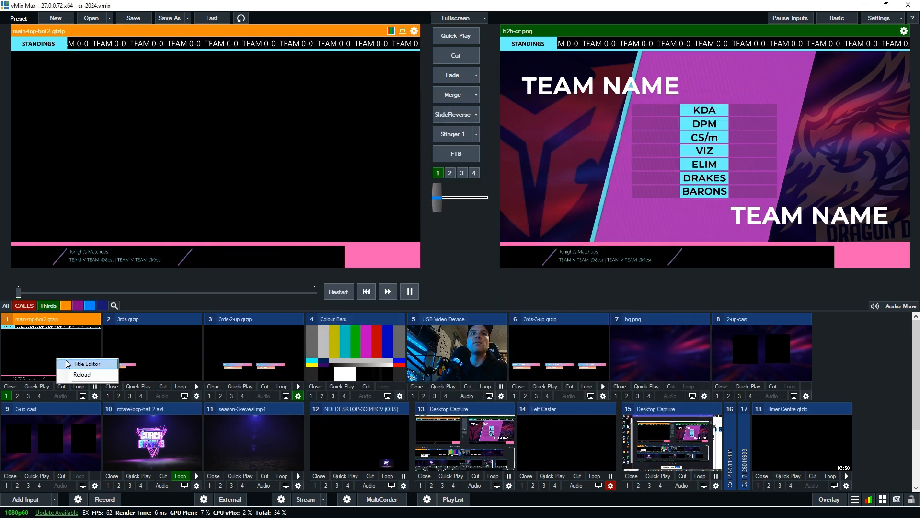
left_click(70, 362)
left_click(338, 203)
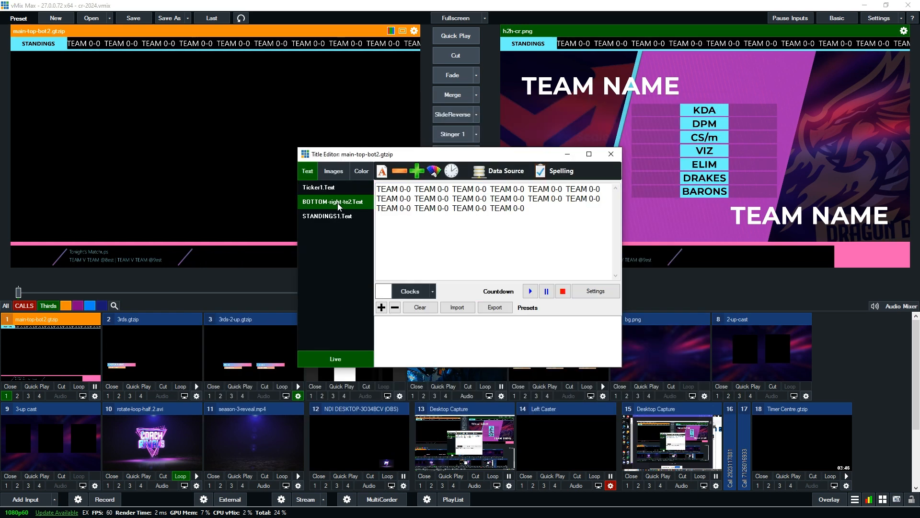
left_click(335, 217)
left_click(334, 203)
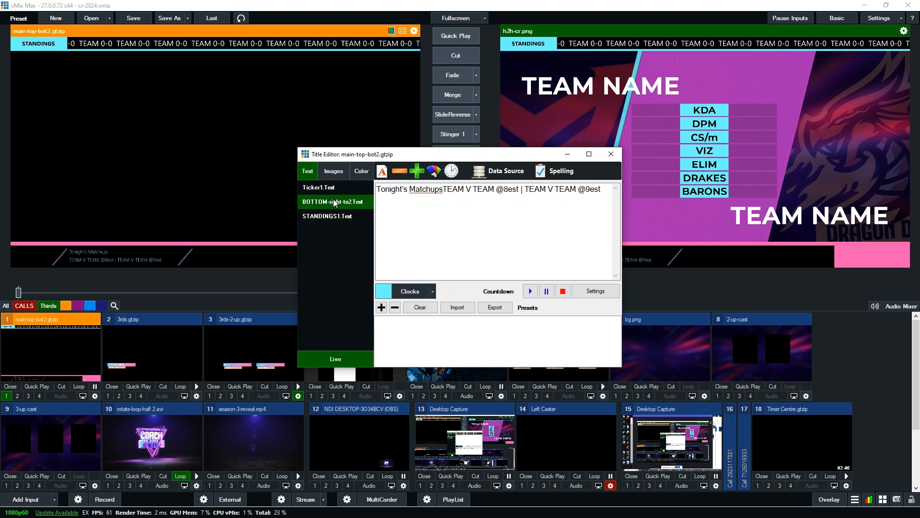
- Try adding a space after "Matchups" in the BOTTOM-right-te2 text and remove it again
left_click_drag(460, 154, 331, 158)
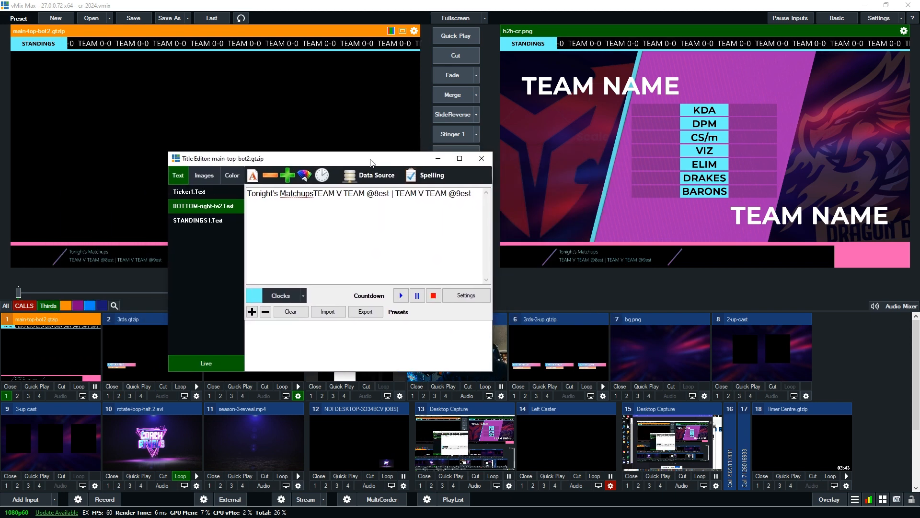
left_click(317, 202)
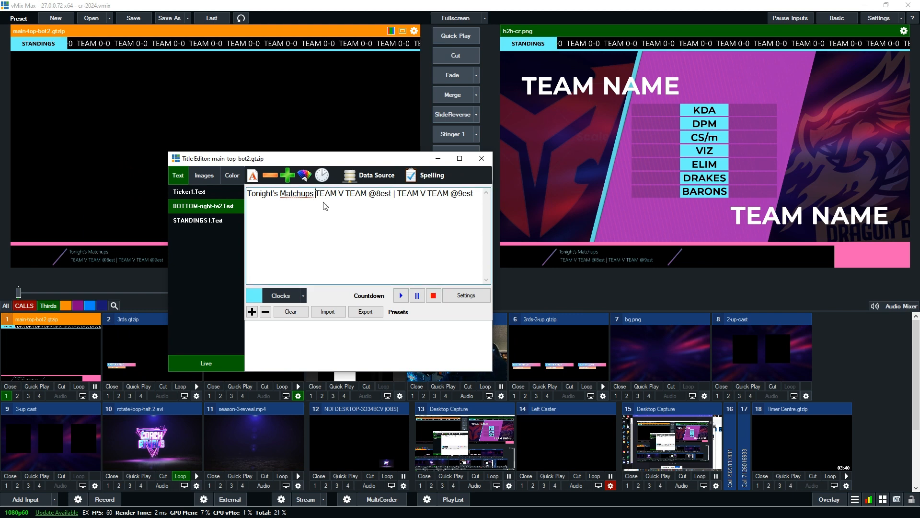
key("BackSpace")
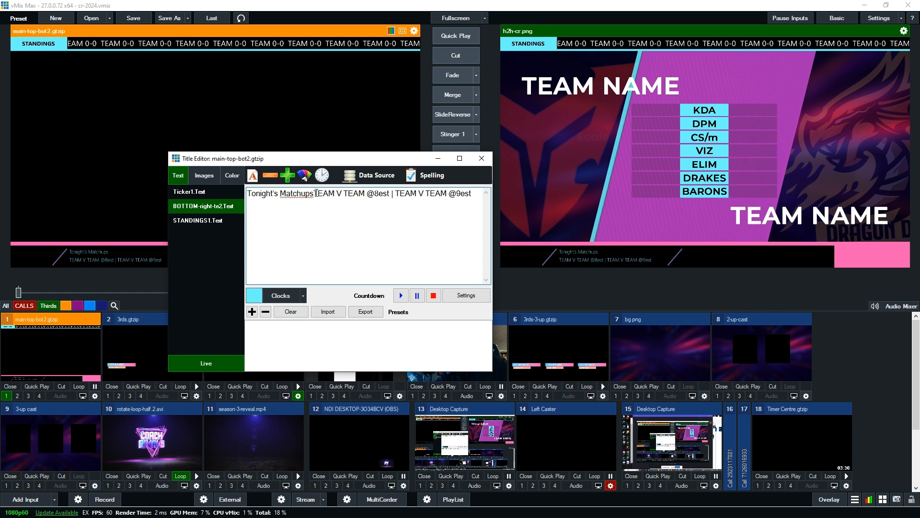
double_click(321, 193)
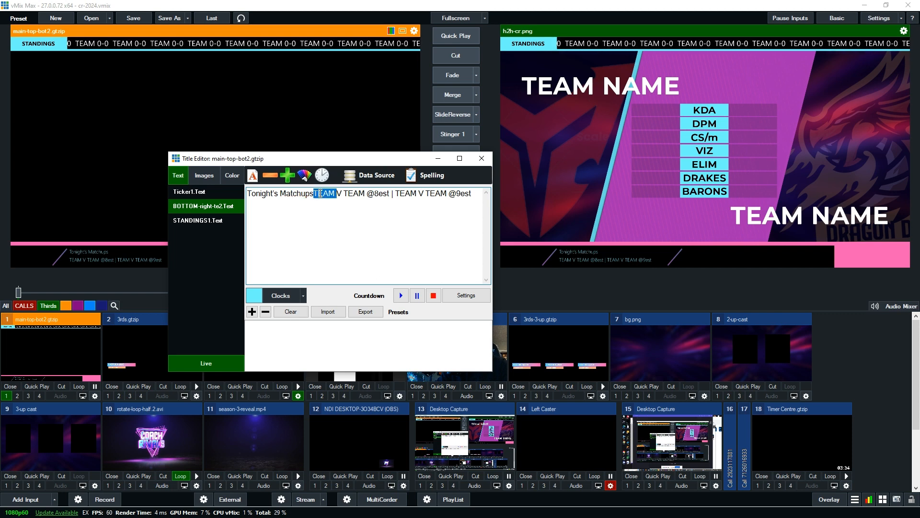
left_click(364, 192)
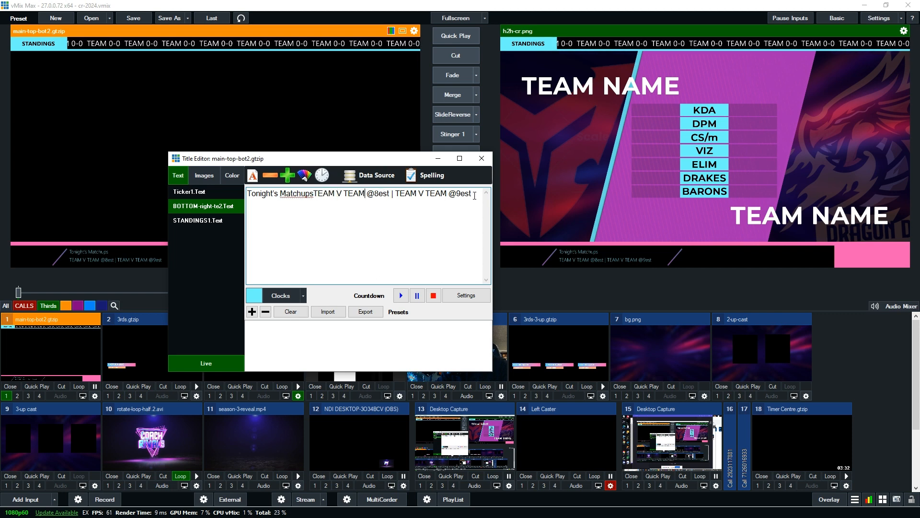
- Select the Ticker1 text field and open the data source manager from its data source settings
left_click(199, 221)
left_click(205, 192)
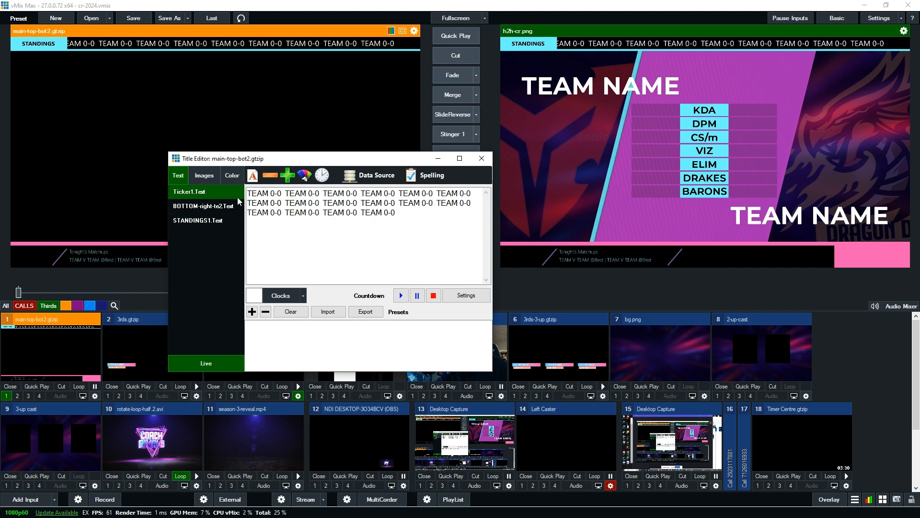
left_click_drag(375, 162, 315, 157)
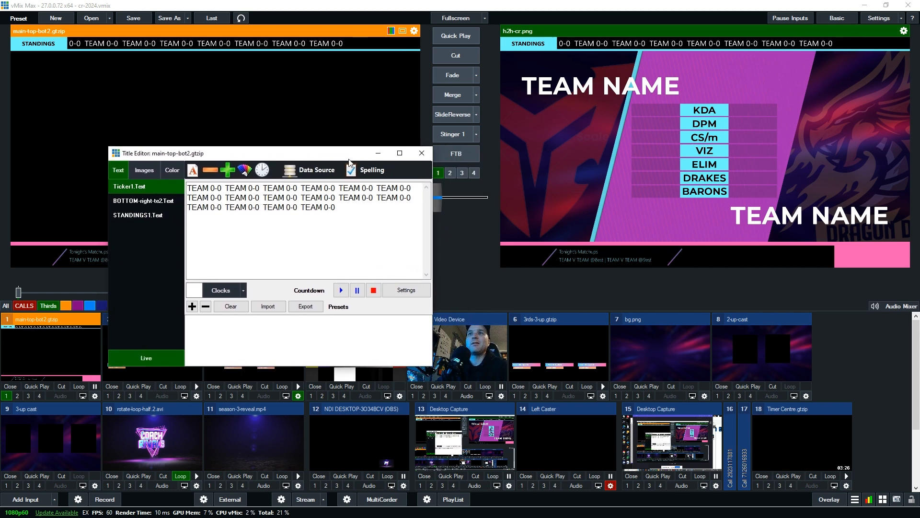
left_click(314, 171)
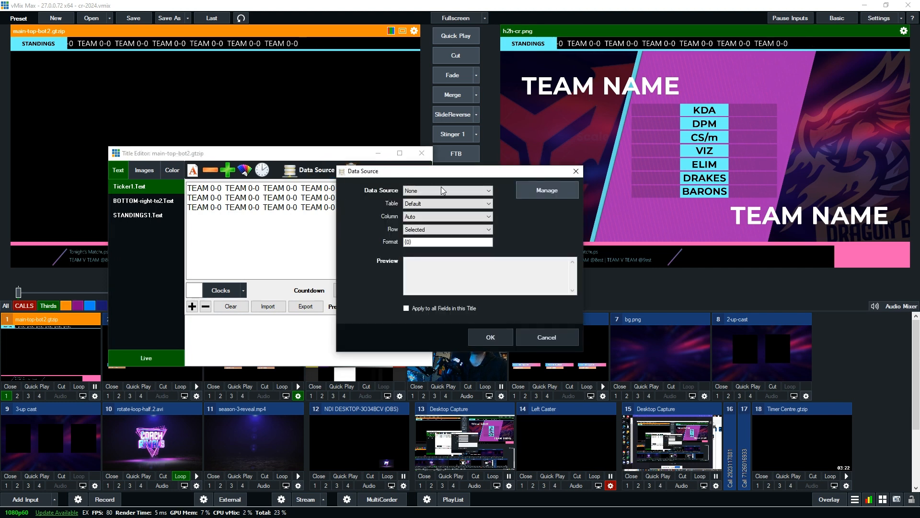
left_click(537, 192)
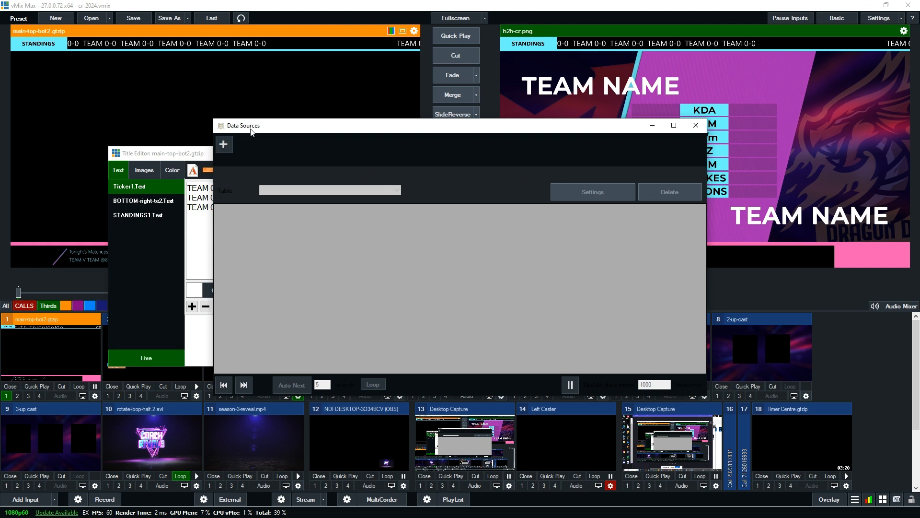
left_click_drag(283, 127, 431, 120)
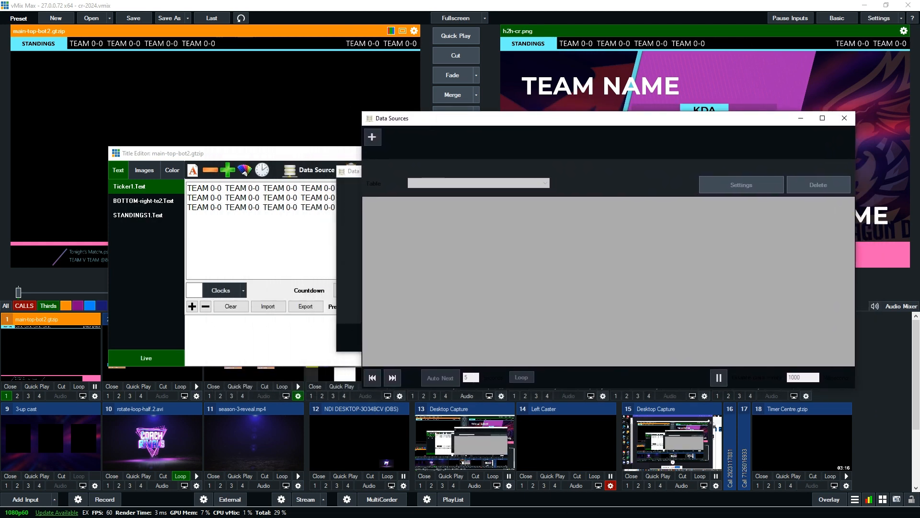
- Add a Google Sheets data source and name it DATA
left_click(374, 139)
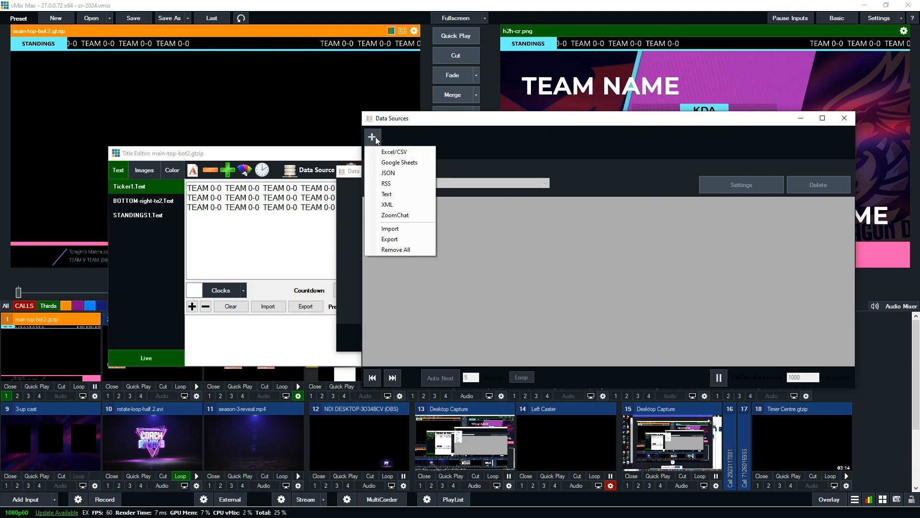
left_click(391, 162)
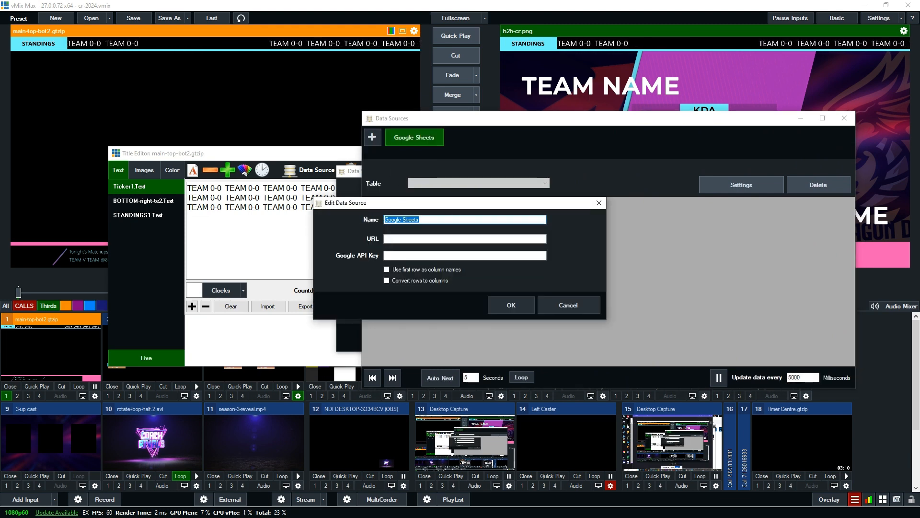
type("DATA")
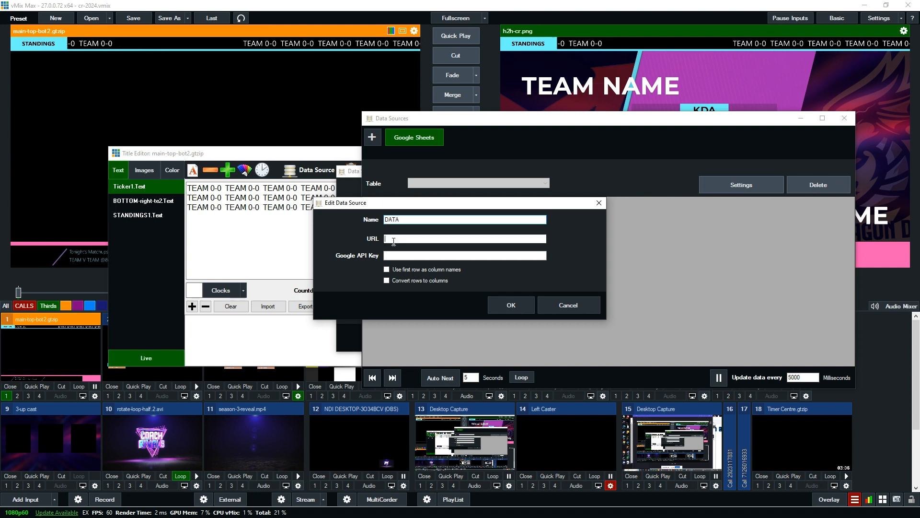
left_click(429, 239)
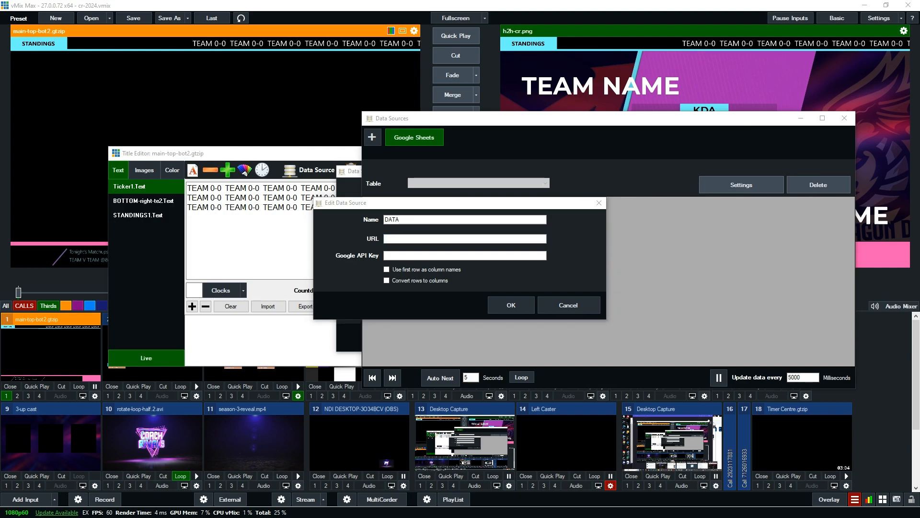
- Fill in the DATA source with the Google API key and the spreadsheet's sharing URL from the browser, and save it
key("alt+Tab")
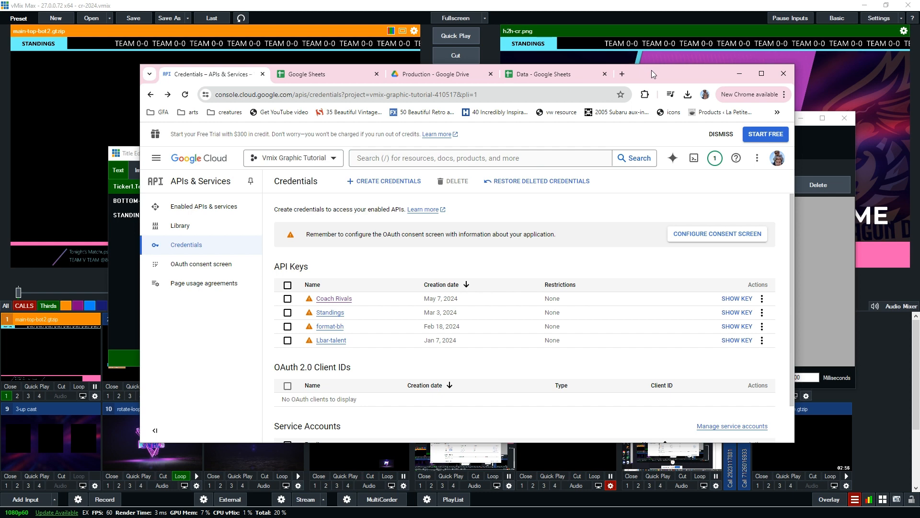
left_click(740, 73)
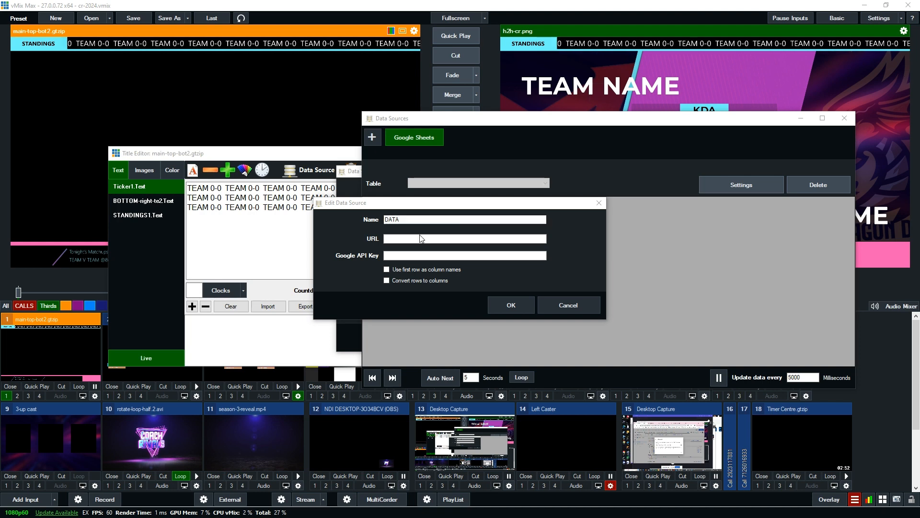
left_click(392, 256)
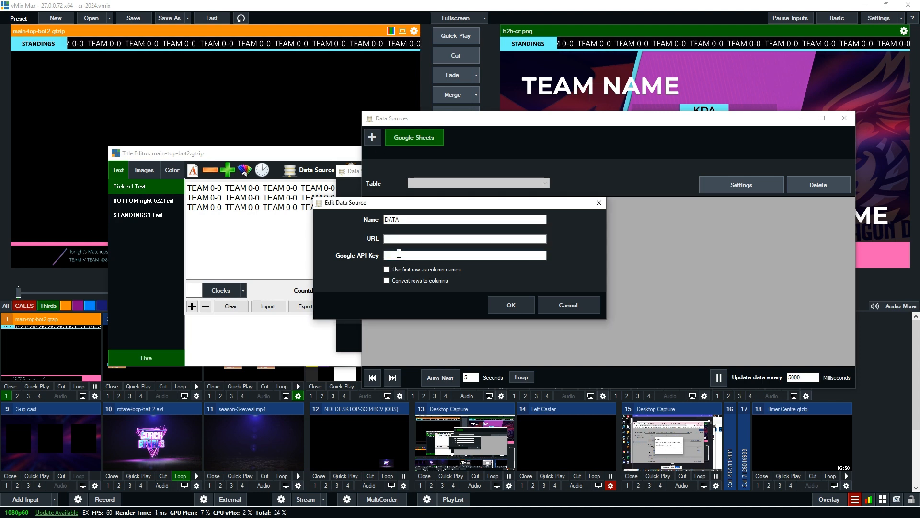
key("ctrl+v")
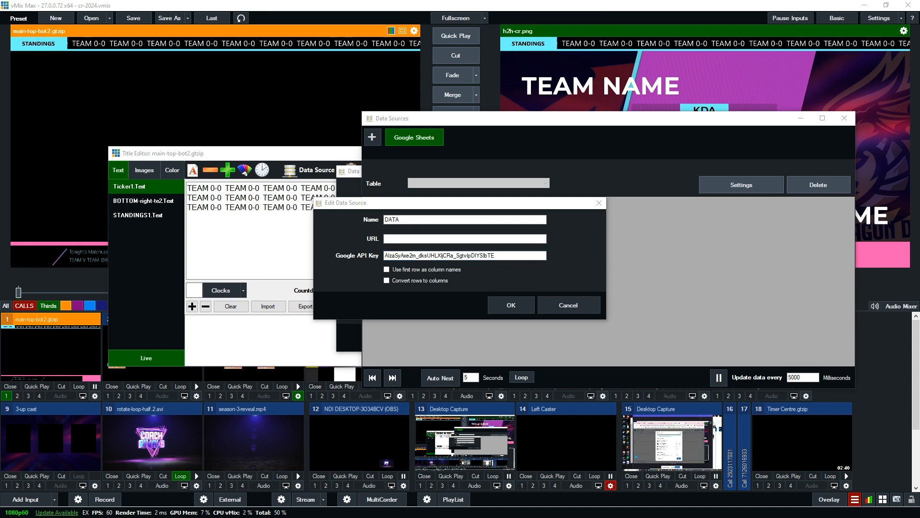
left_click(454, 239)
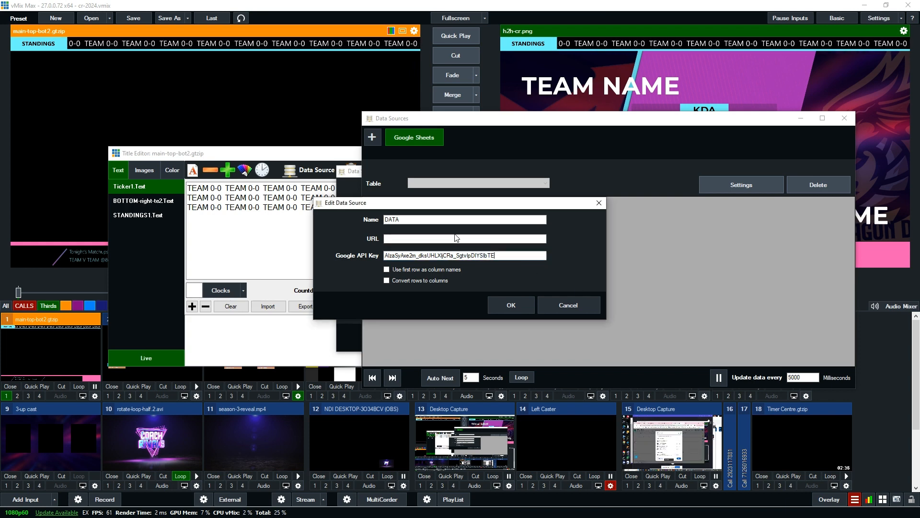
key("ctrl+v")
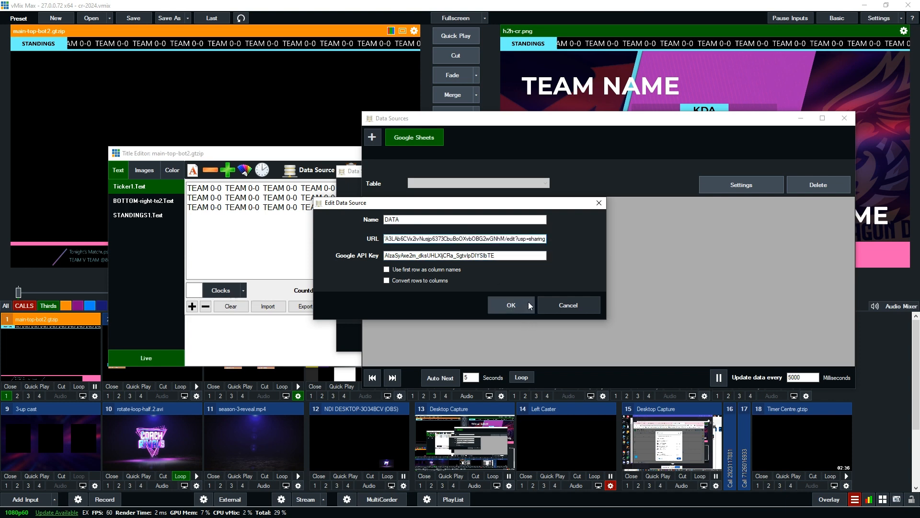
left_click(516, 307)
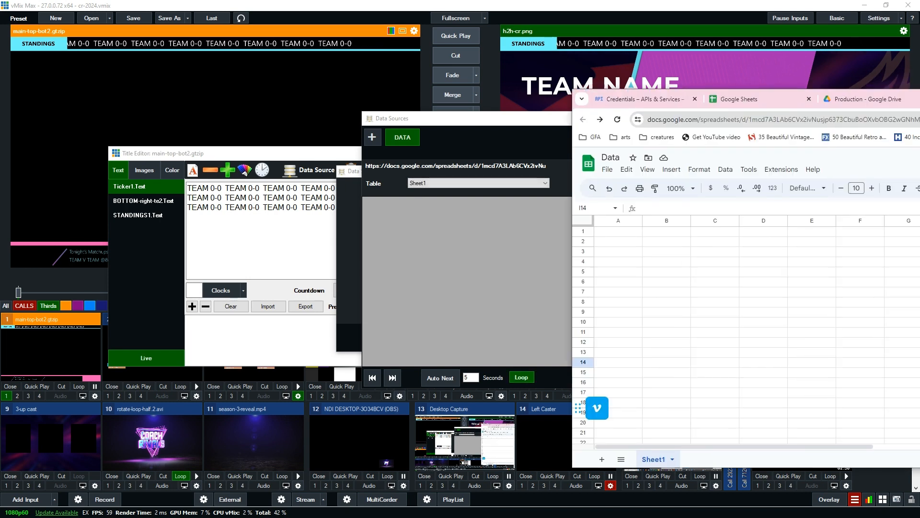
- Arrange the browser window with the Data spreadsheet side by side with the Data Sources window
left_click_drag(919, 102, 583, 102)
left_click_drag(719, 220, 420, 220)
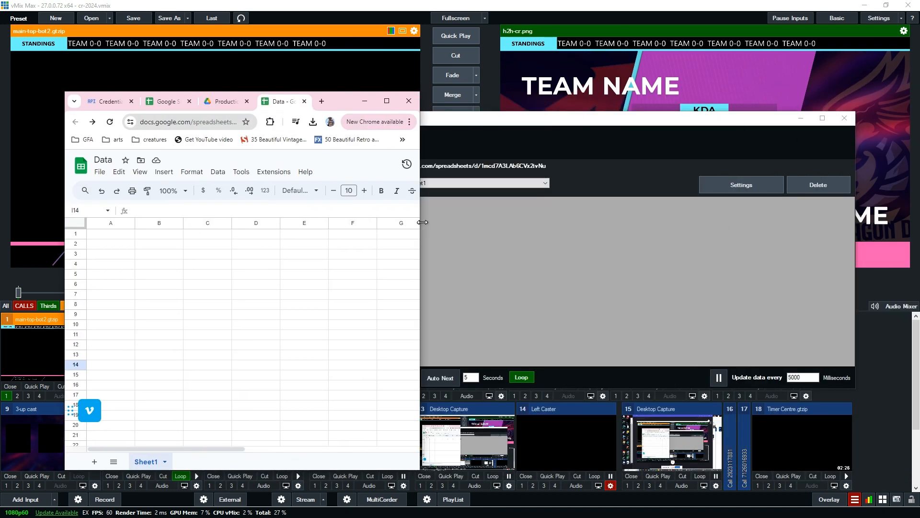
left_click(511, 115)
left_click_drag(512, 115, 691, 112)
left_click_drag(792, 115, 707, 147)
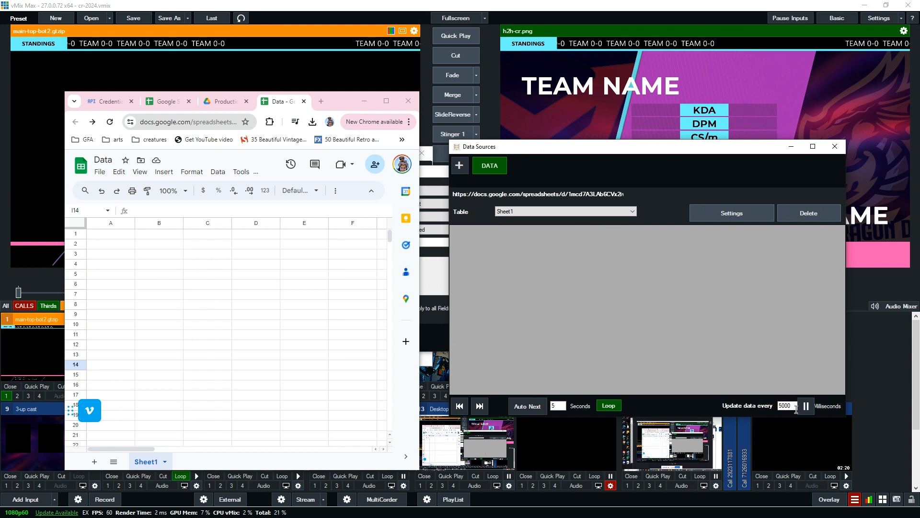
- Enter TEST in cell A1 of the Data spreadsheet to try out the link to the data source
left_click(109, 236)
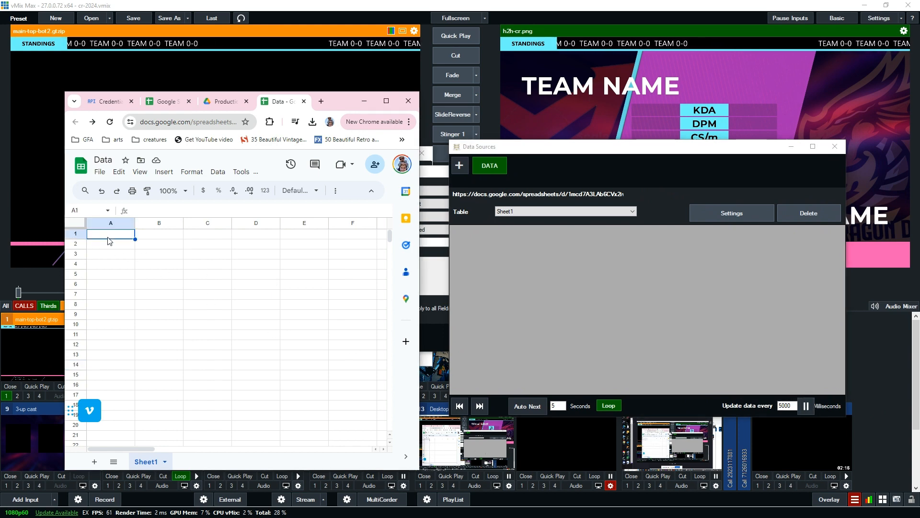
type("TEST")
key("Tab")
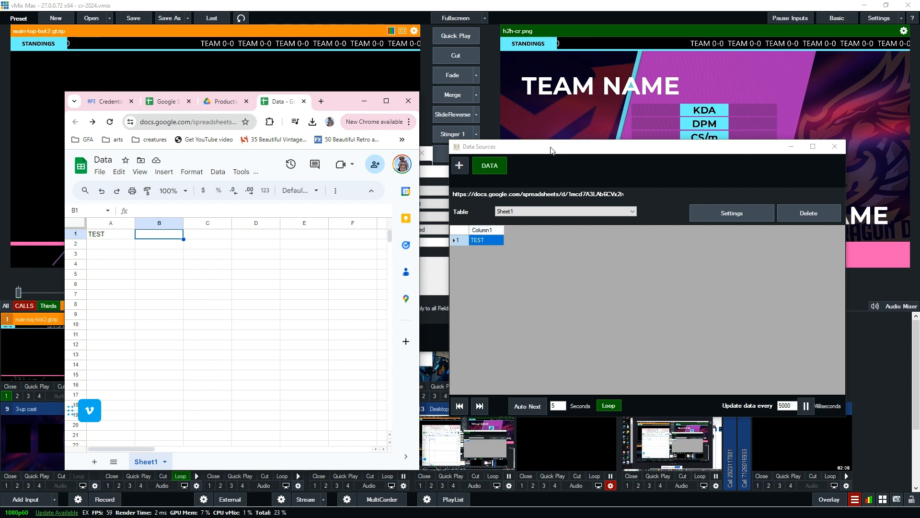
- Replace the content of cell A1 with STANDINGS and enter TICKER in cell B1
left_click(127, 238)
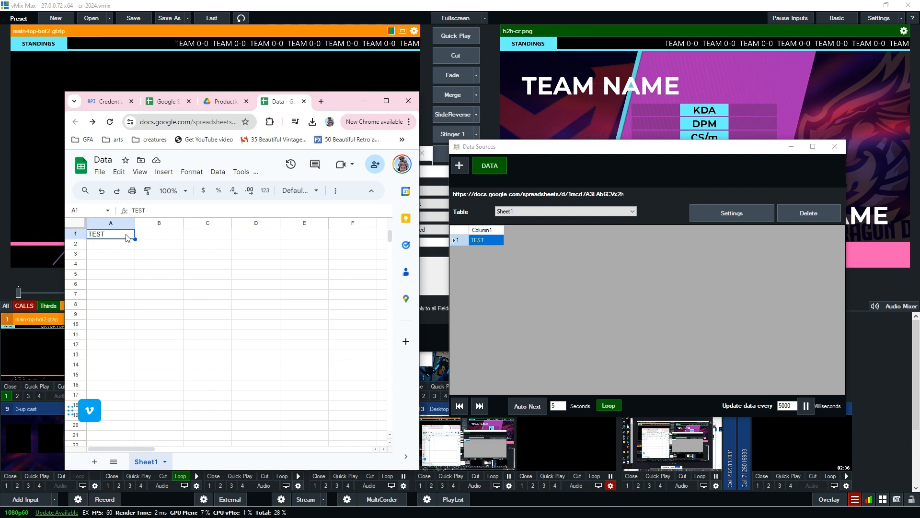
type("S")
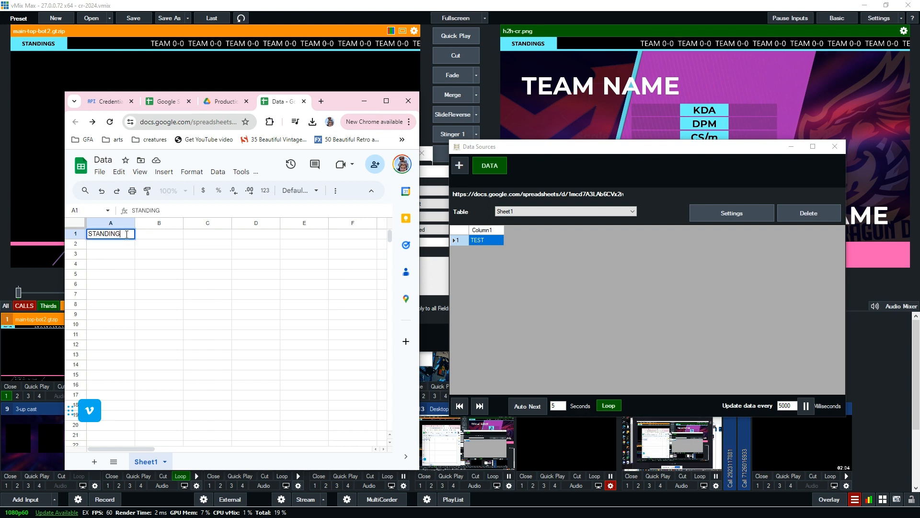
key("Tab")
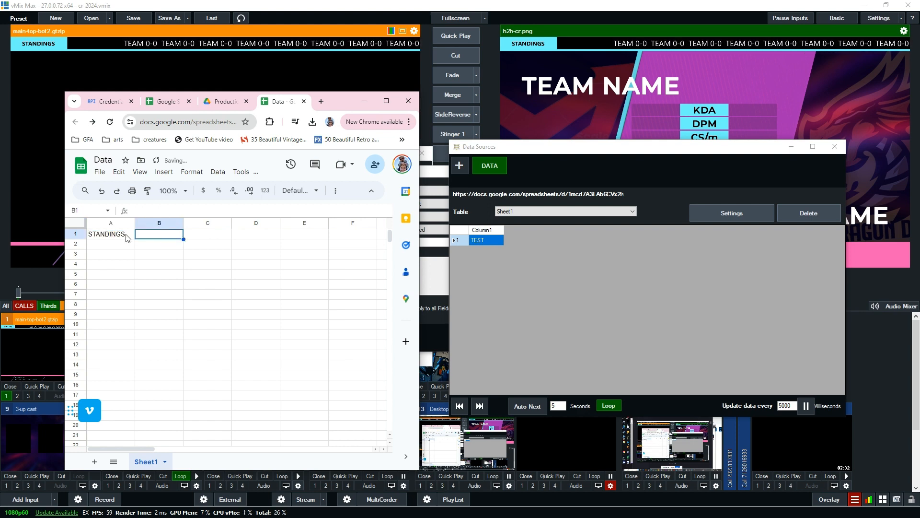
type("T")
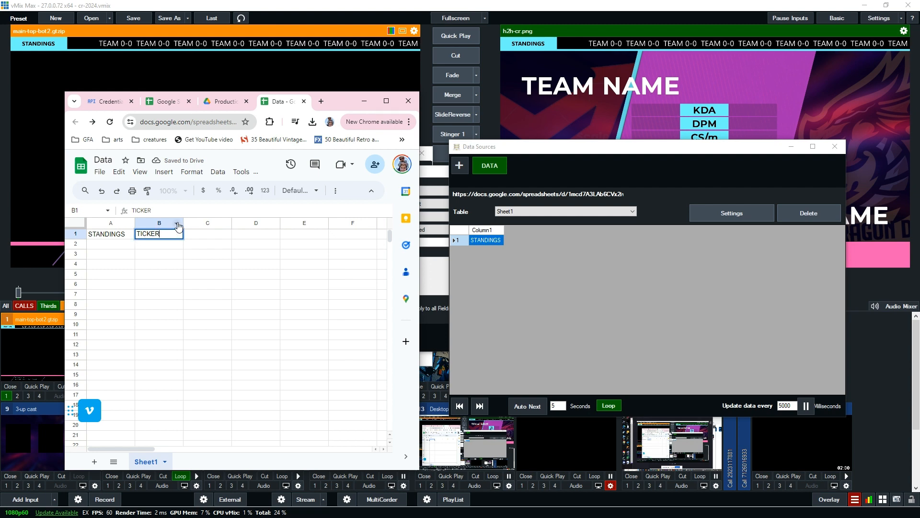
type("ICKER")
left_click(345, 237, "shift")
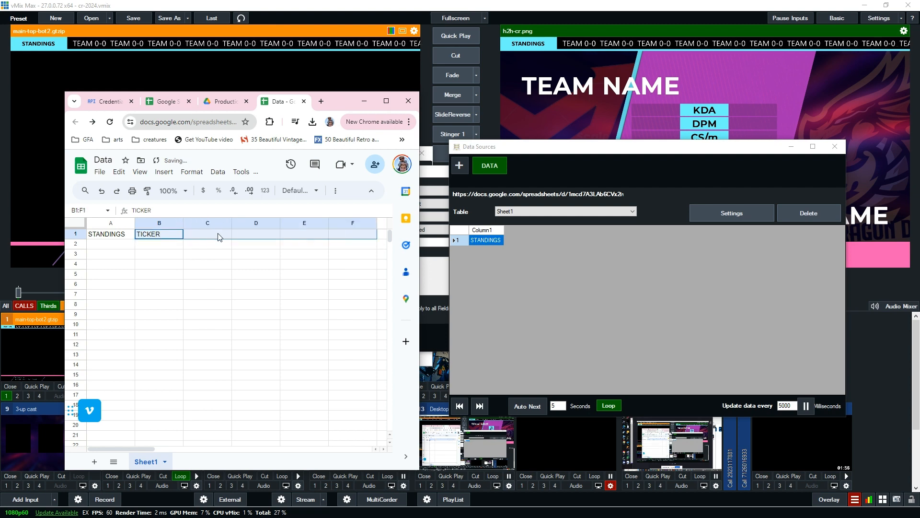
right_click(218, 236)
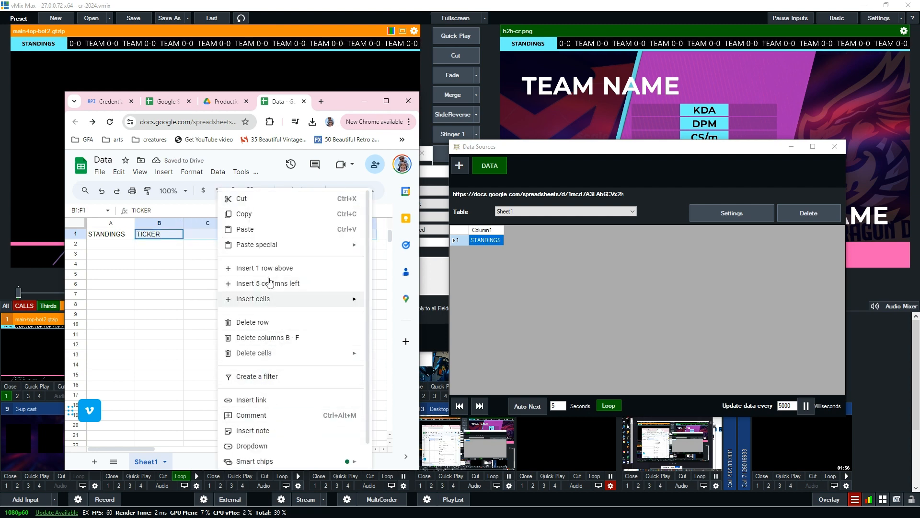
scroll(272, 365, "down", 1)
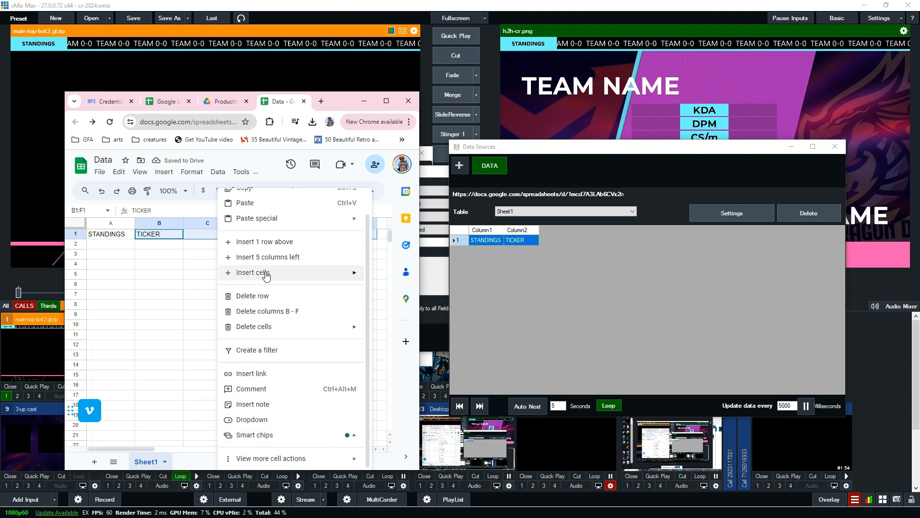
left_click(187, 333)
- Merge cells B1 to F1 of the spreadsheet into one TICKER heading cell
left_click(173, 238)
left_click(346, 239, "shift")
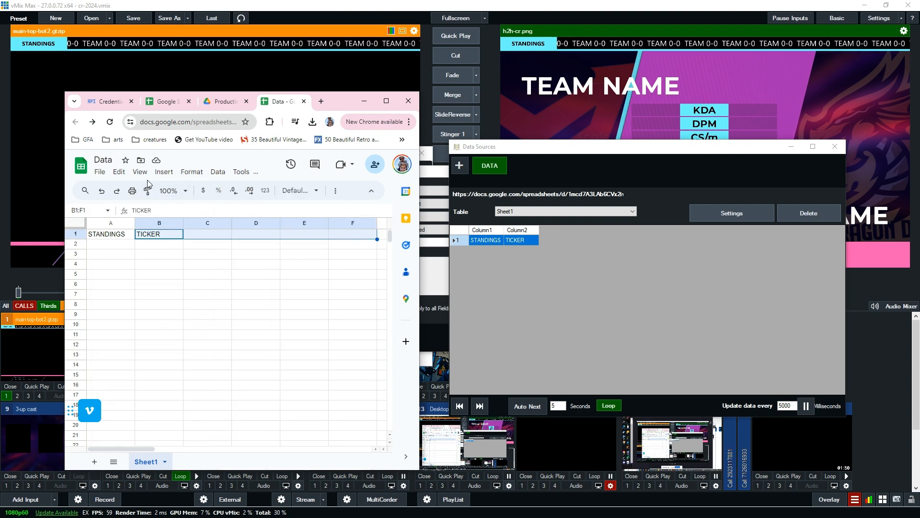
left_click(199, 175)
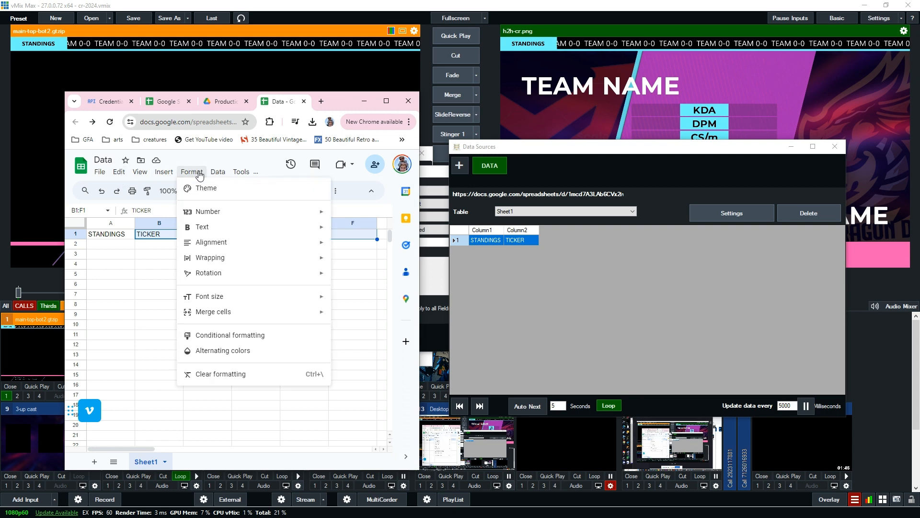
left_click(305, 312)
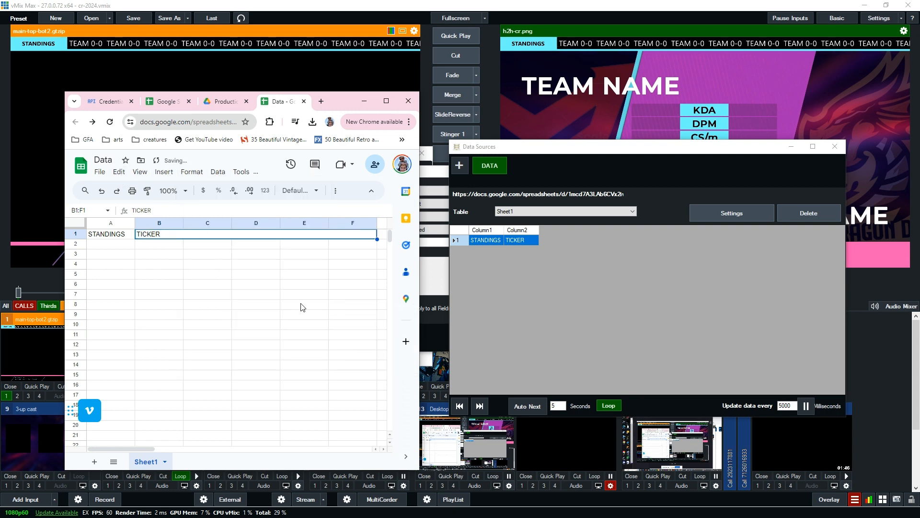
- Replace the text in the merged cell B1:F1 of the spreadsheet with Team 1-1
double_click(169, 234)
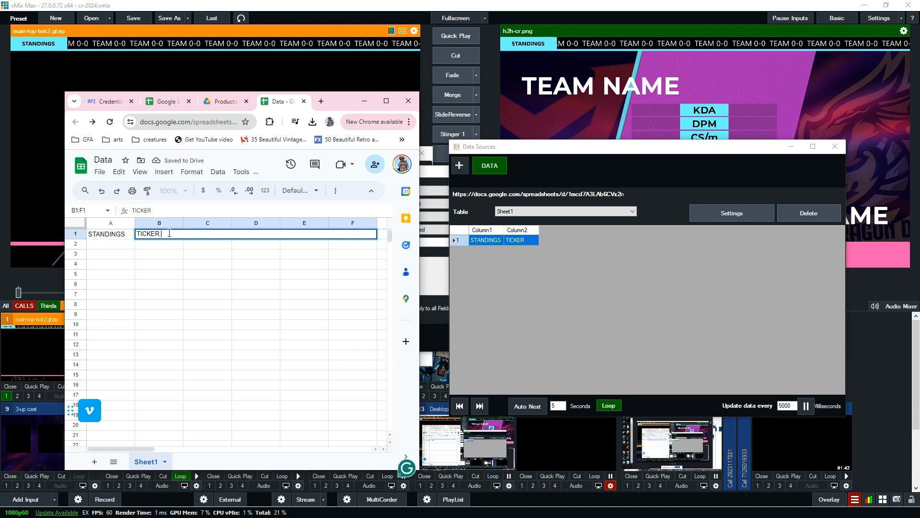
type("1-")
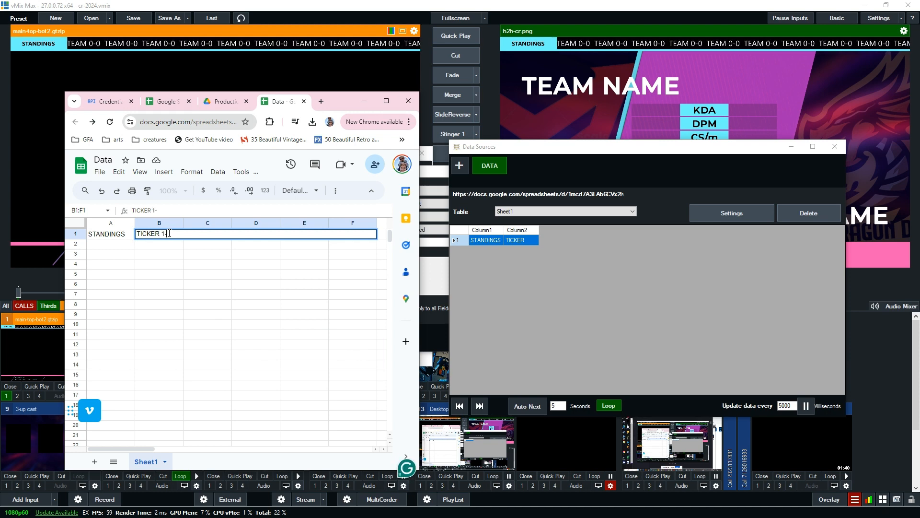
key("BackSpace")
key("BackSpace")
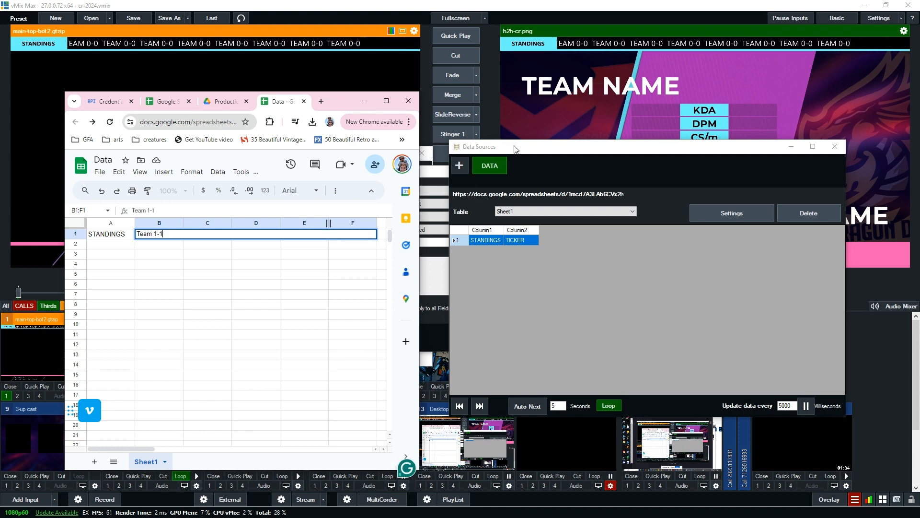
- Move the data source windows aside to view the ticker text in the Title Editor, and return to the spreadsheet
left_click_drag(515, 147, 467, 284)
left_click_drag(490, 174, 384, 168)
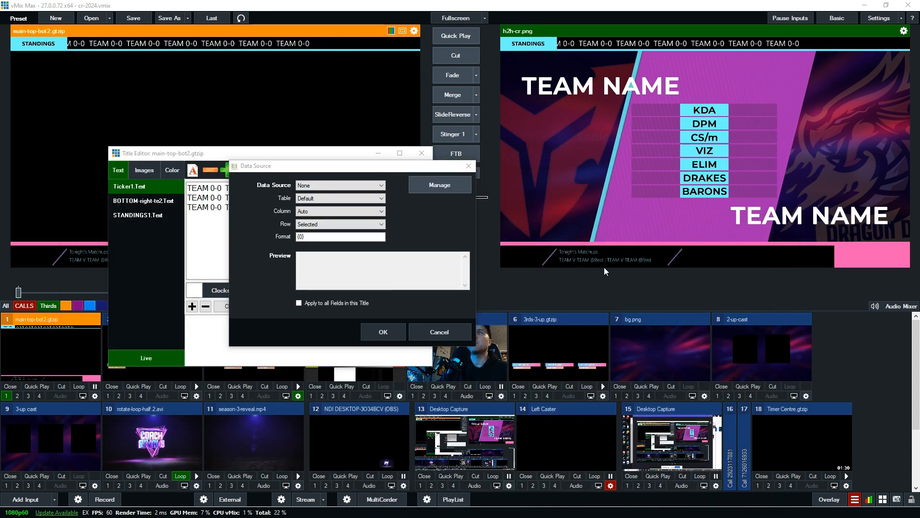
left_click(416, 304)
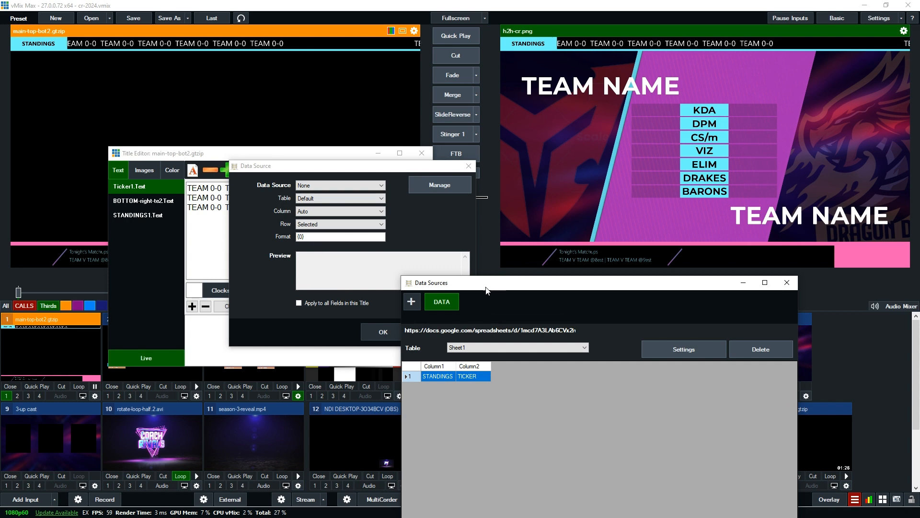
left_click(212, 235)
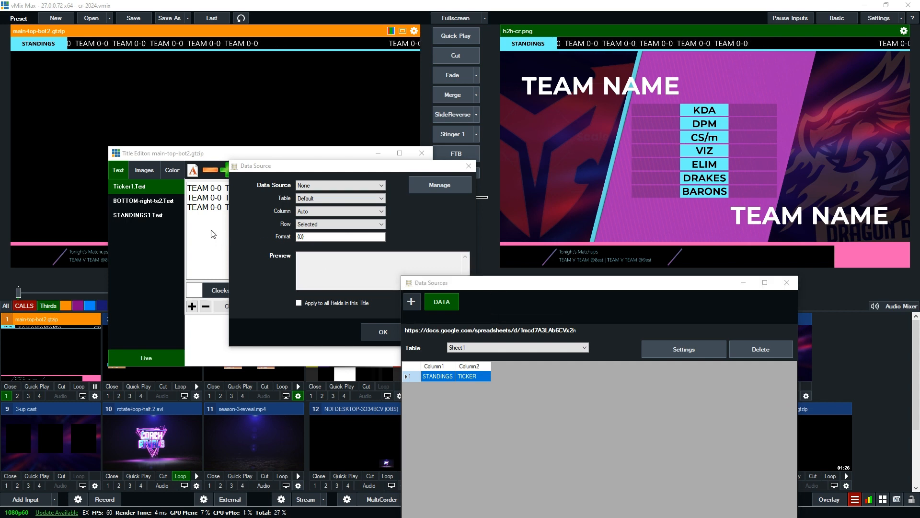
key("alt+Tab")
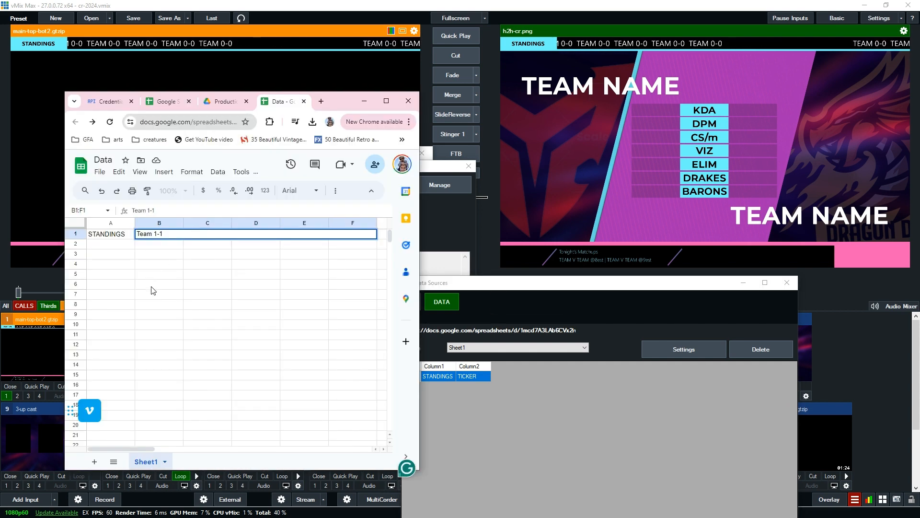
left_click(166, 286)
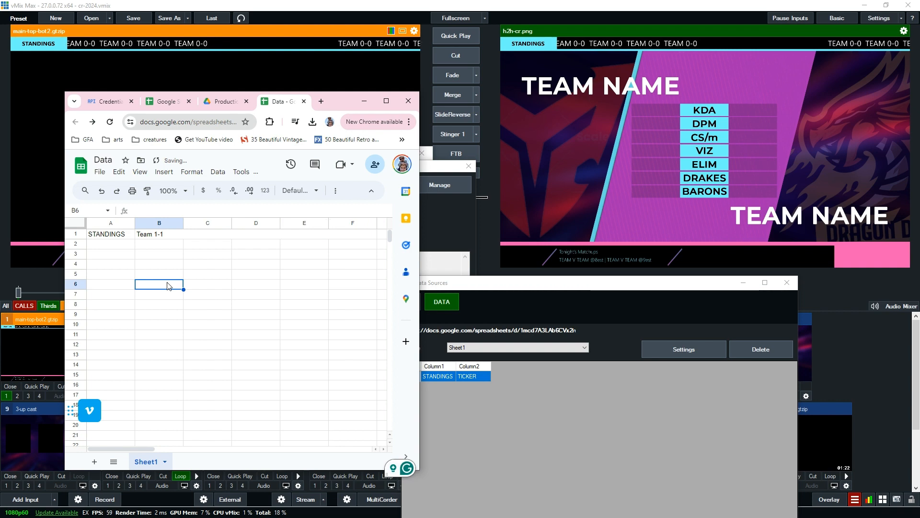
type("TONIGHT'S Matchups")
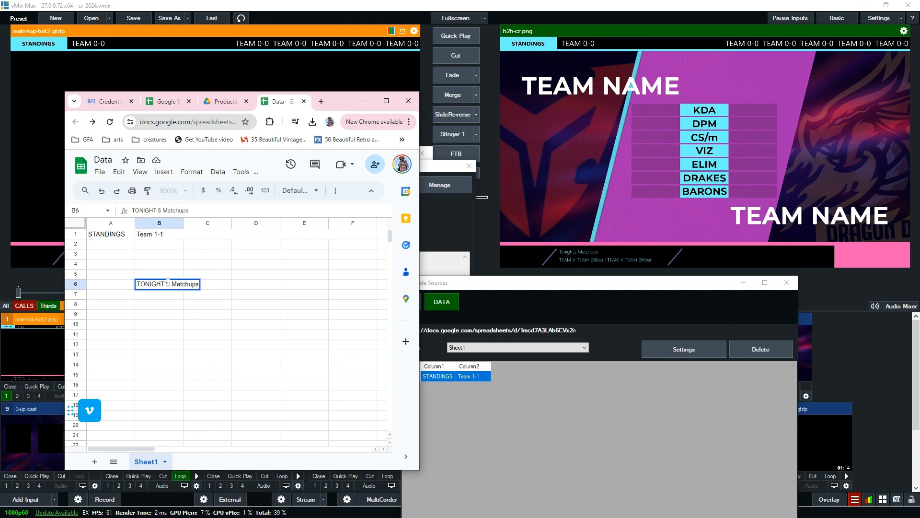
key("Return")
type("TEAM")
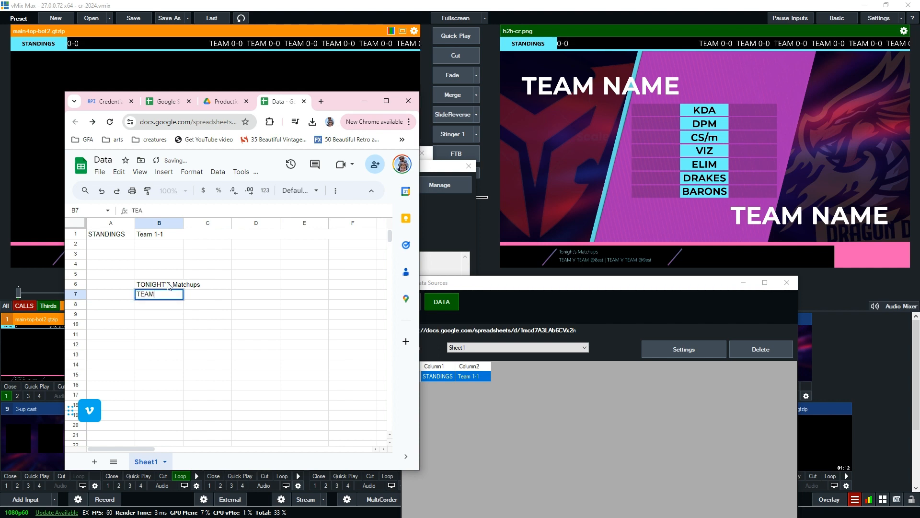
type(" V TEAM")
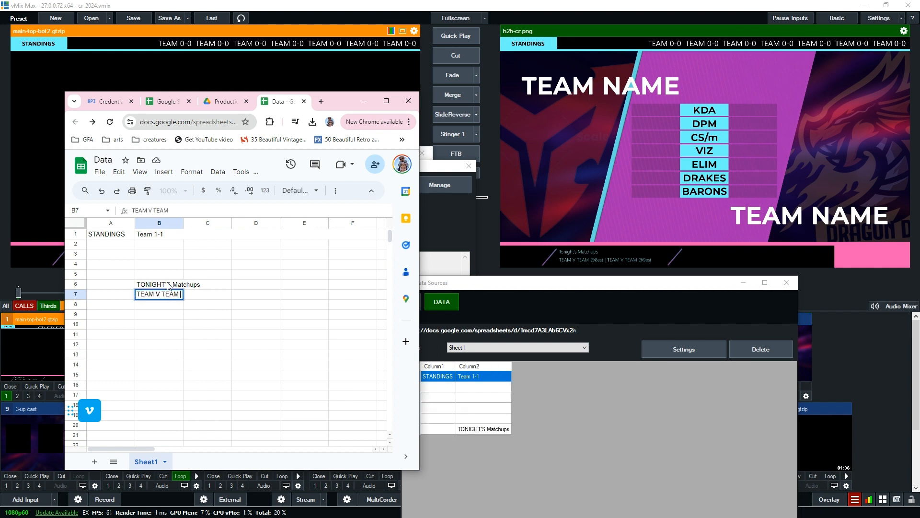
type(" @")
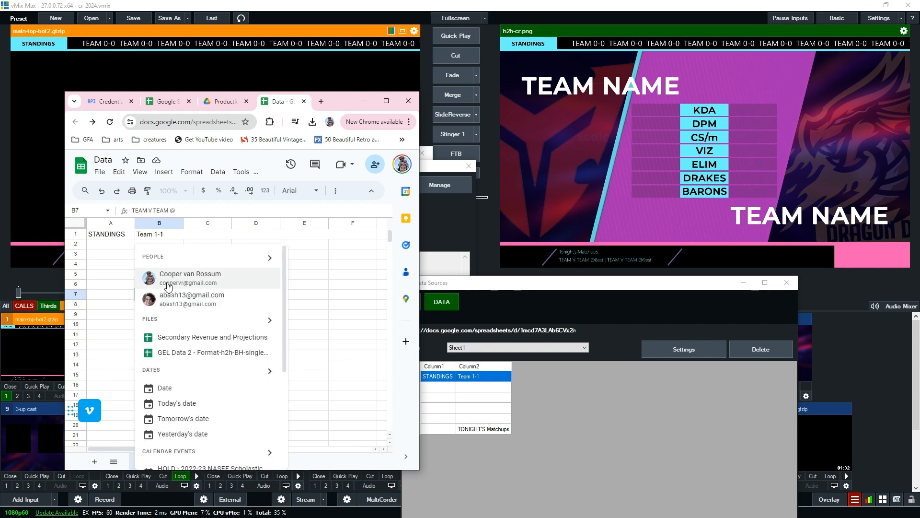
type("8est")
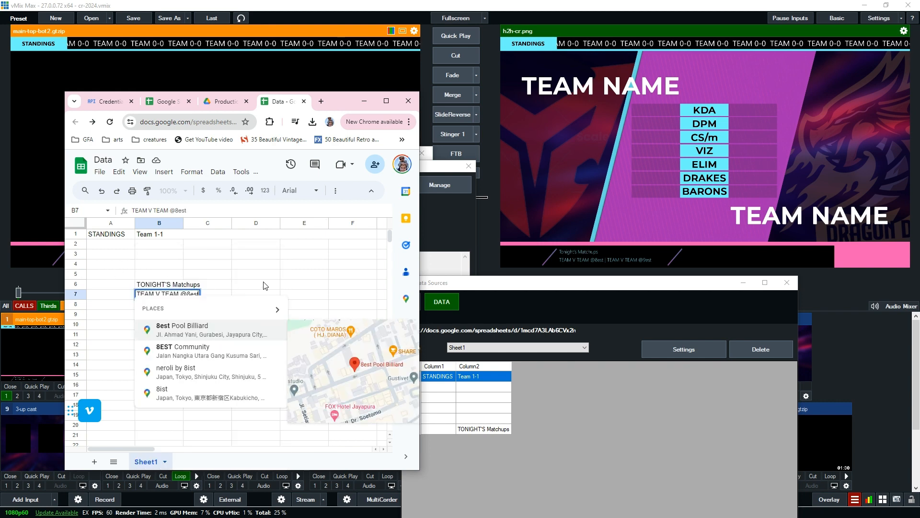
left_click(266, 286)
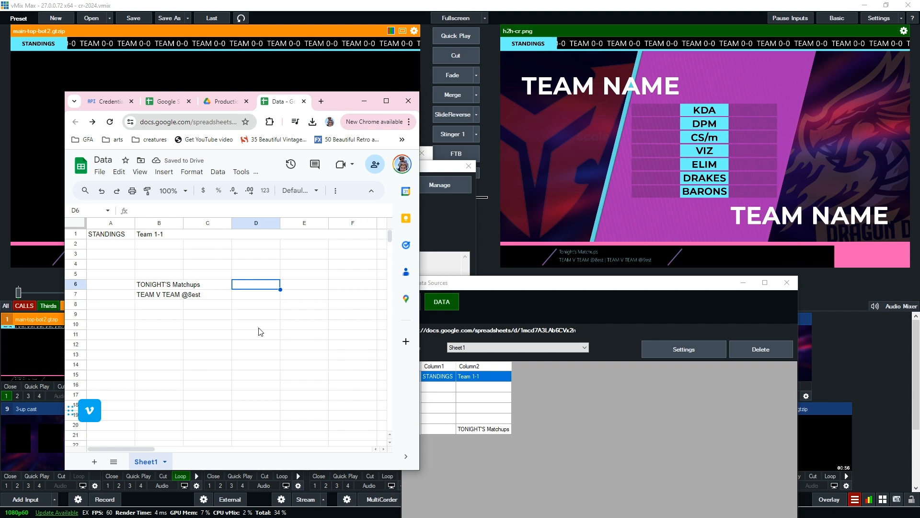
- Check the rows and connection settings of the DATA source, and close the Data Sources window
left_click_drag(542, 290, 545, 208)
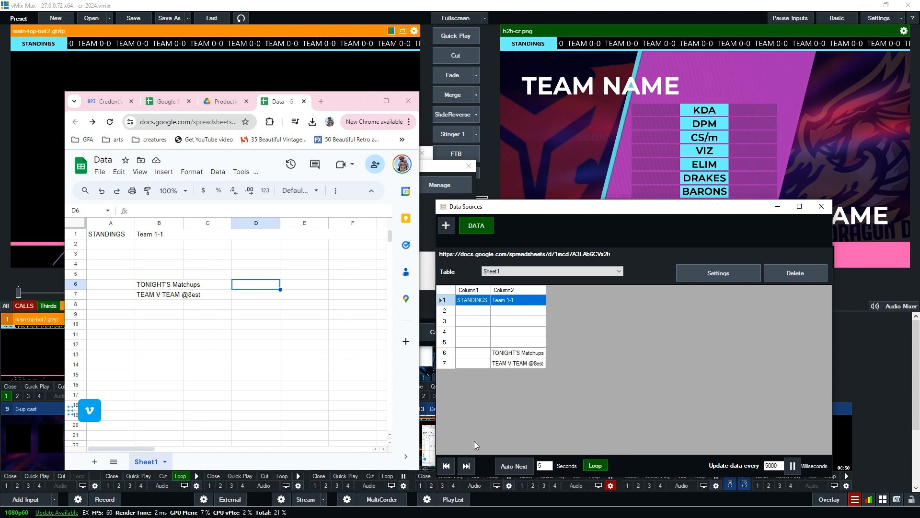
left_click(718, 273)
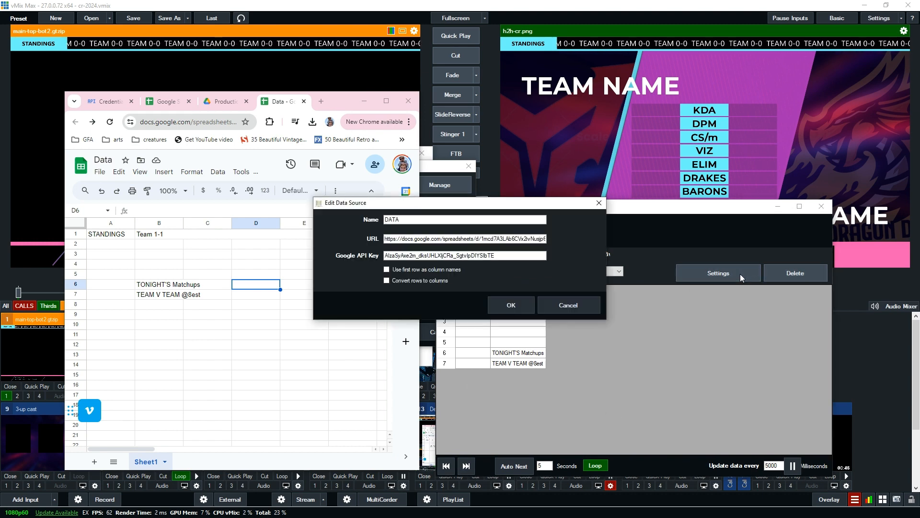
left_click(555, 312)
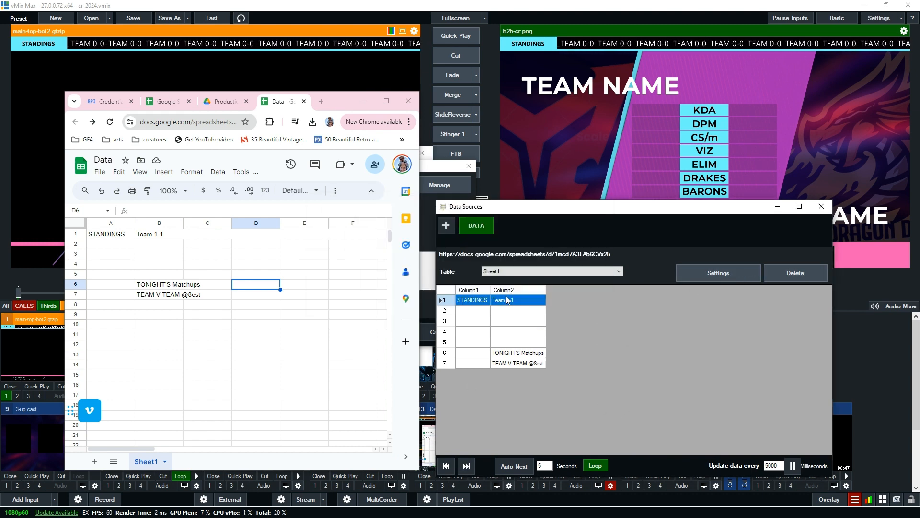
left_click(821, 207)
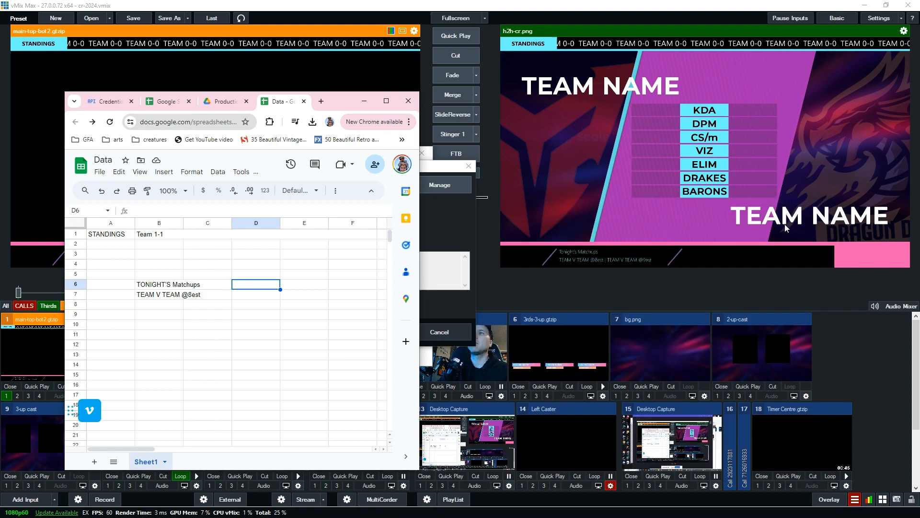
left_click(433, 200)
left_click_drag(357, 166, 608, 199)
left_click(595, 215)
left_click(620, 219)
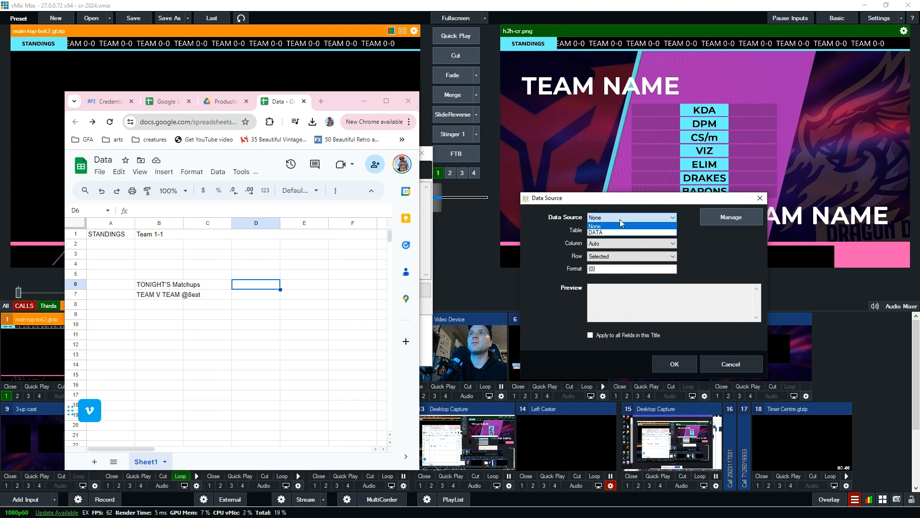
left_click(619, 219)
left_click(731, 363)
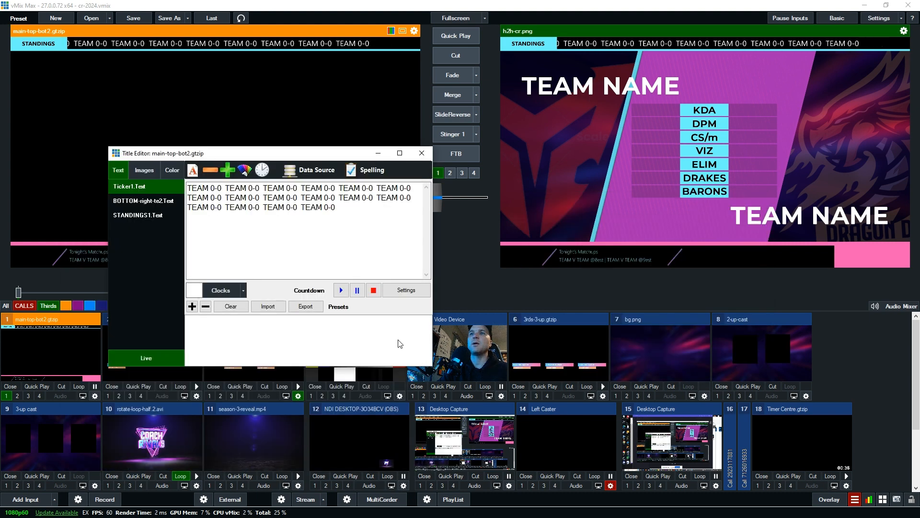
- Move the Title Editor clear of the spreadsheet area and open the data source settings for Ticker1.Text
left_click_drag(239, 153, 677, 192)
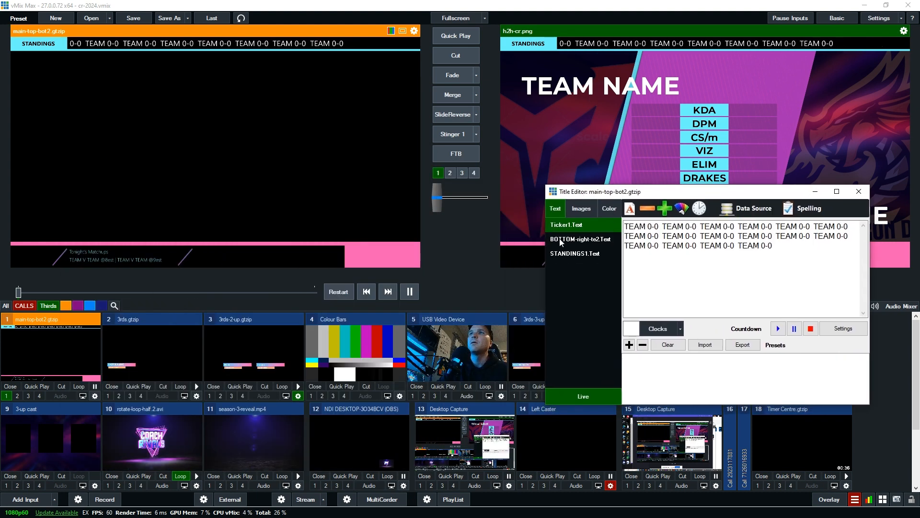
left_click(561, 240)
left_click(565, 225)
left_click(740, 209)
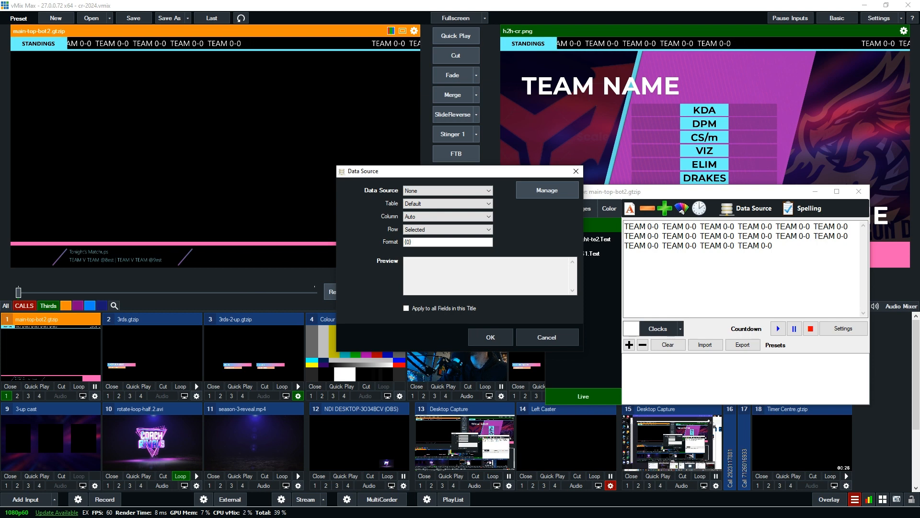
- Arrange the Data spreadsheet and the Data Source dialog so they sit side by side
key("alt+Tab")
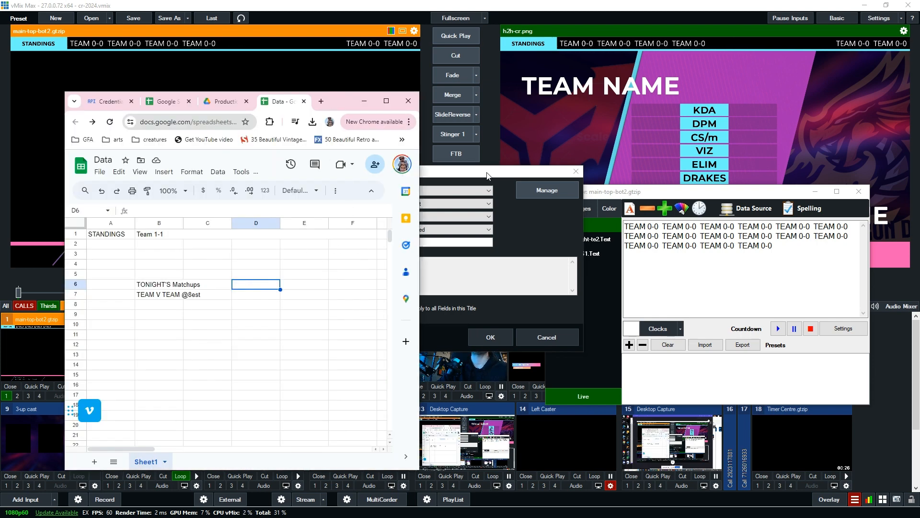
left_click_drag(487, 175, 538, 179)
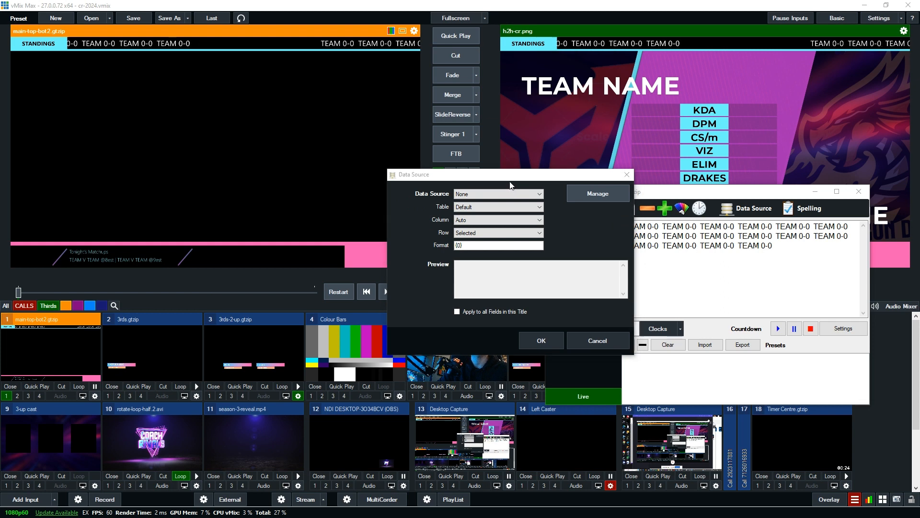
key("alt+Tab")
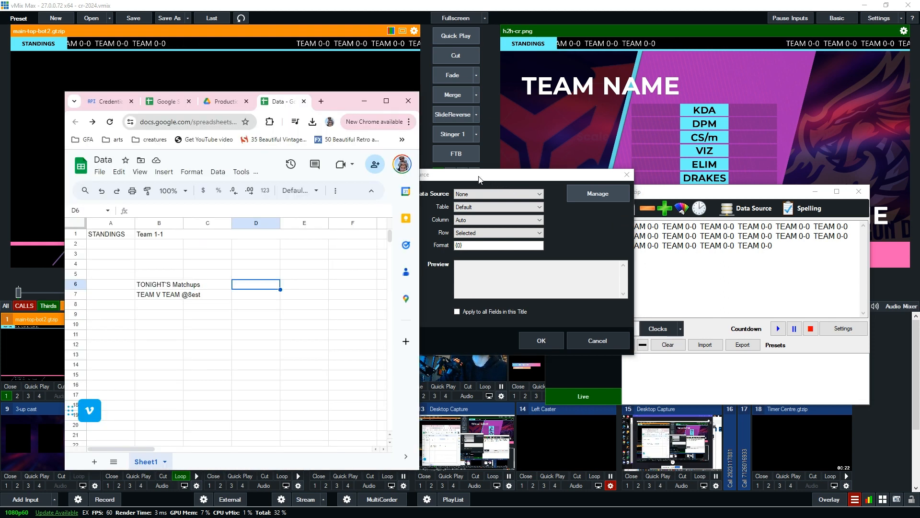
left_click_drag(342, 101, 291, 98)
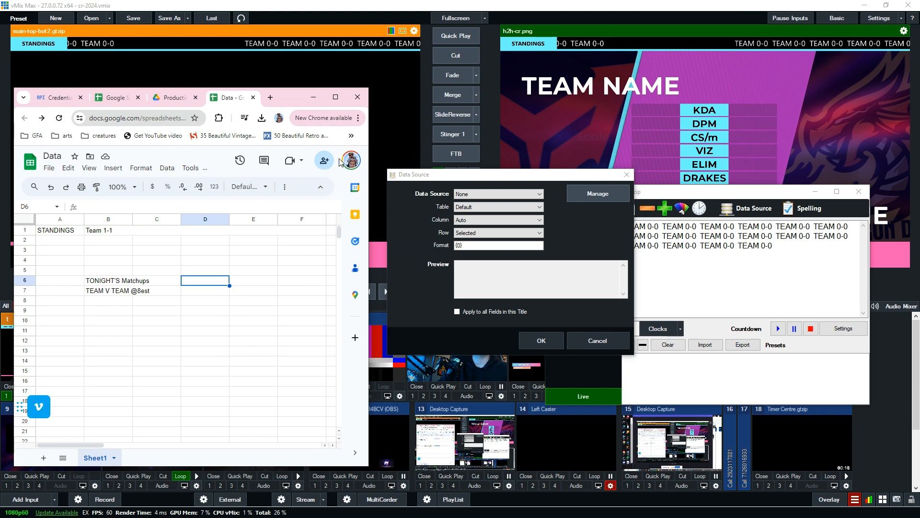
- Select DATA as the data source for Ticker1.Text and move the dialog clear of the Title Editor
left_click(482, 196)
left_click(482, 196)
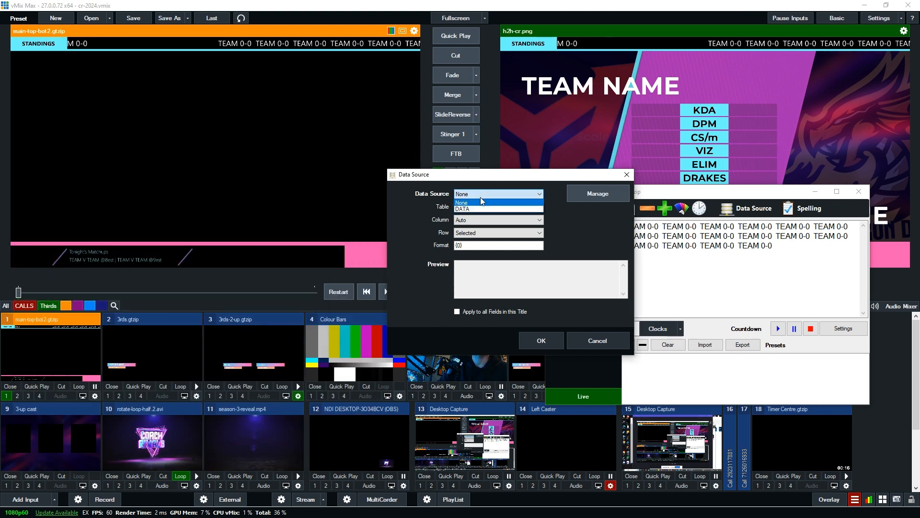
left_click(470, 211)
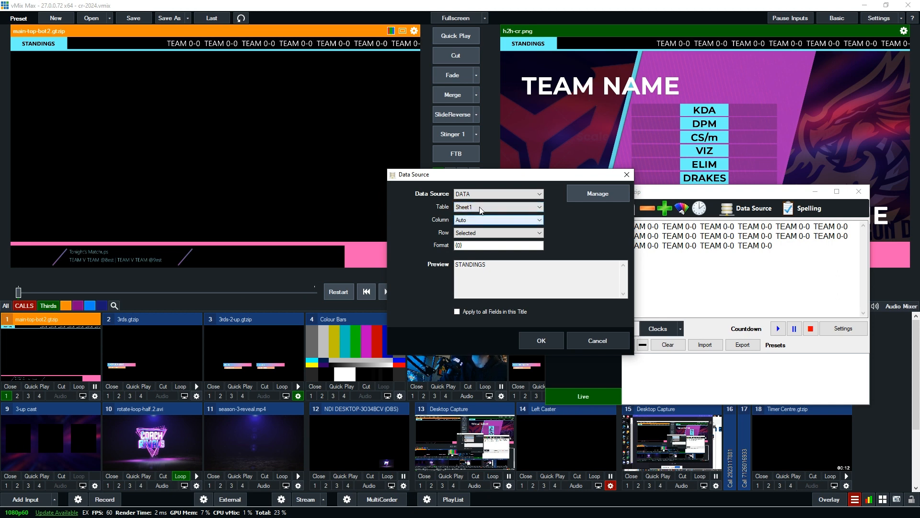
left_click_drag(490, 176, 480, 176)
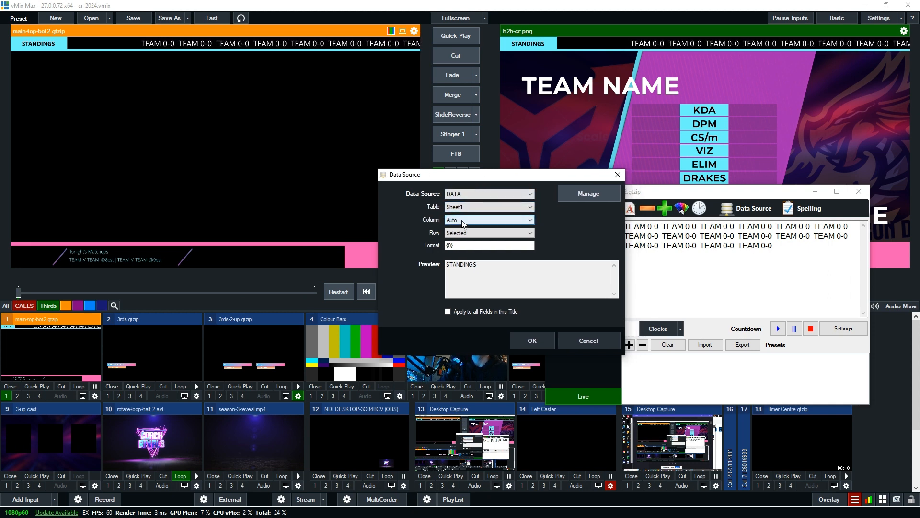
left_click_drag(538, 174, 456, 172)
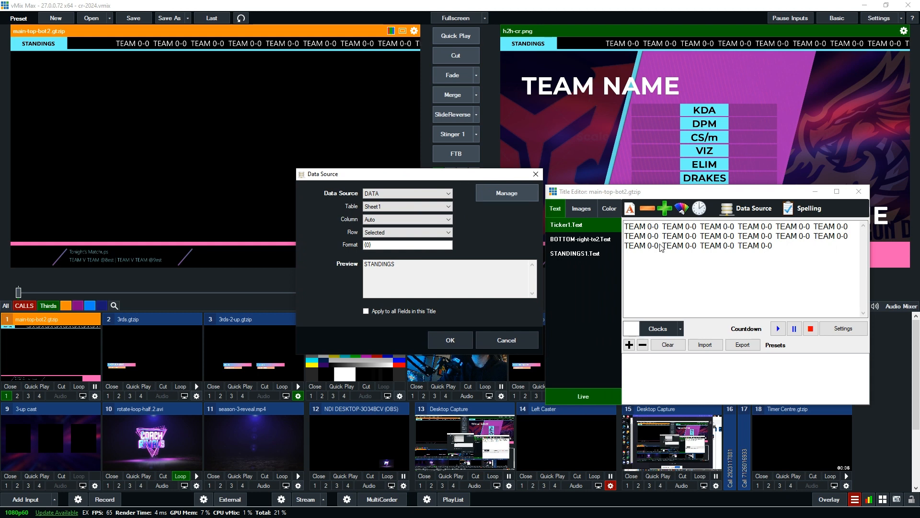
- Set the source column for Ticker1.Text to Column2, checking the ticker's column in the spreadsheet
key("alt+Tab")
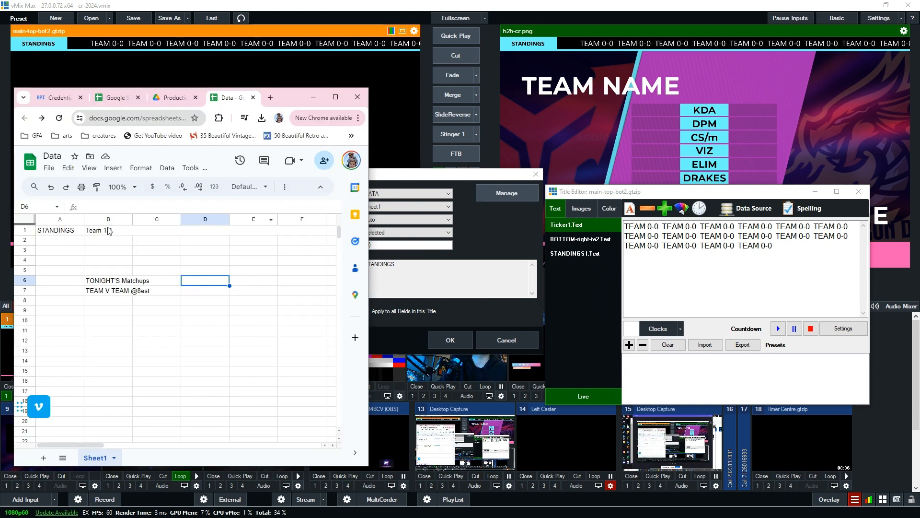
key("alt+Tab")
left_click(379, 220)
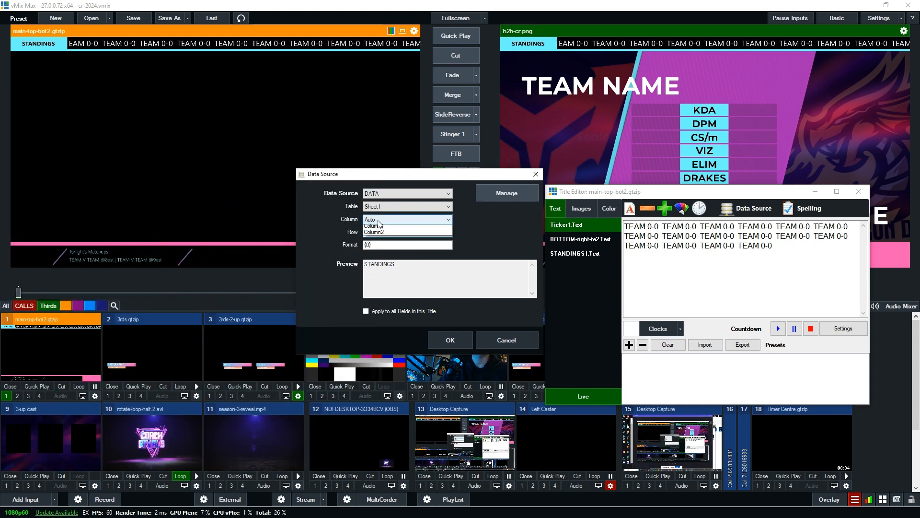
left_click(381, 241)
left_click(407, 232)
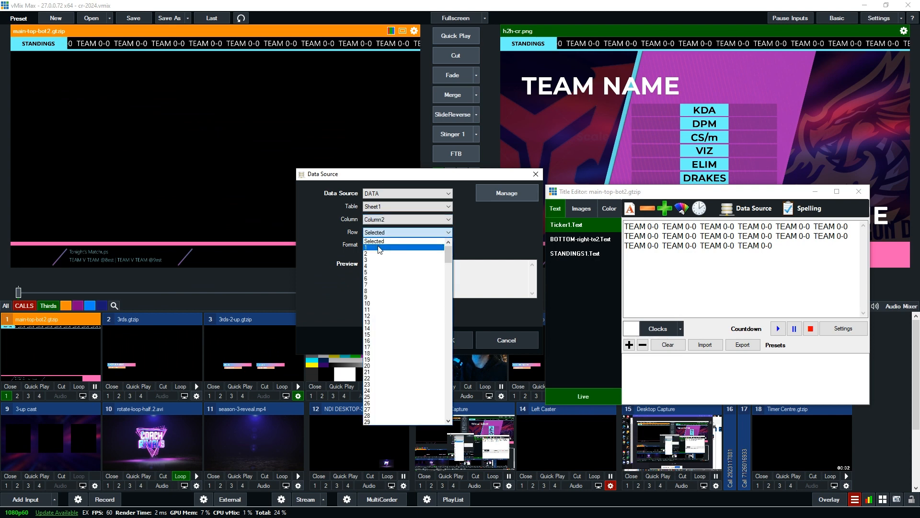
left_click(383, 246)
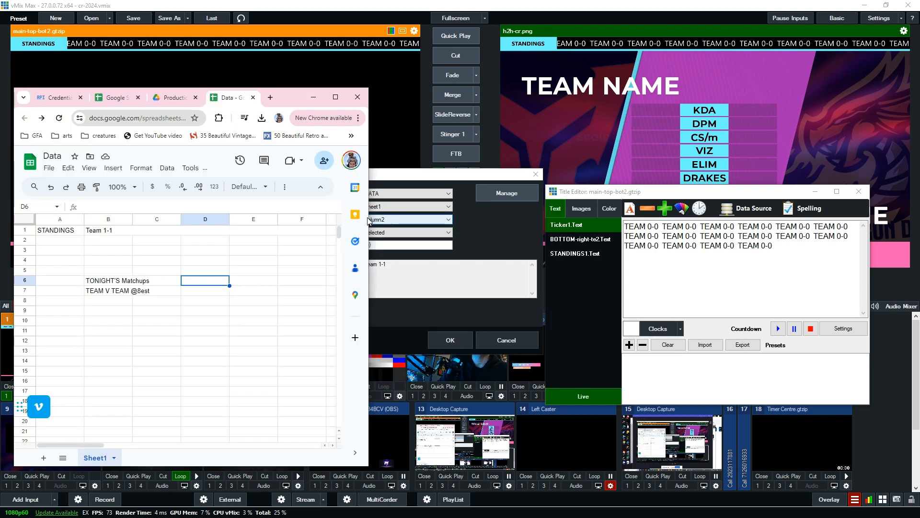
- Apply the Ticker1.Text data source and change cell B1 in the Data spreadsheet to "Team 1-1 Team 2-3 Team 4-4"
key("alt+Tab")
double_click(116, 230)
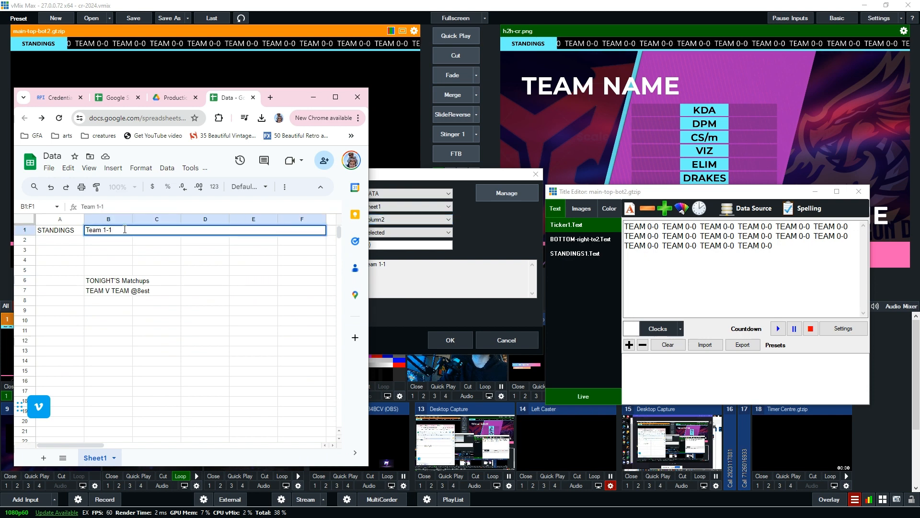
left_click(450, 340)
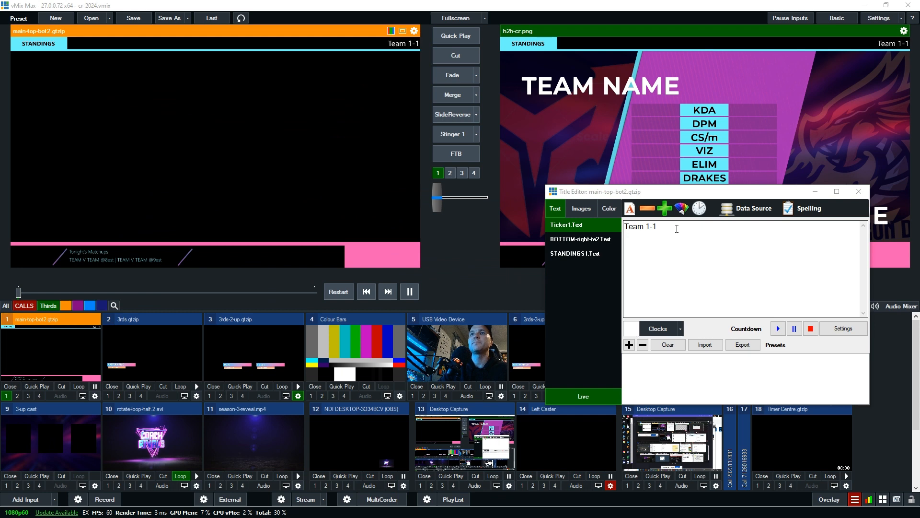
key("alt+Tab")
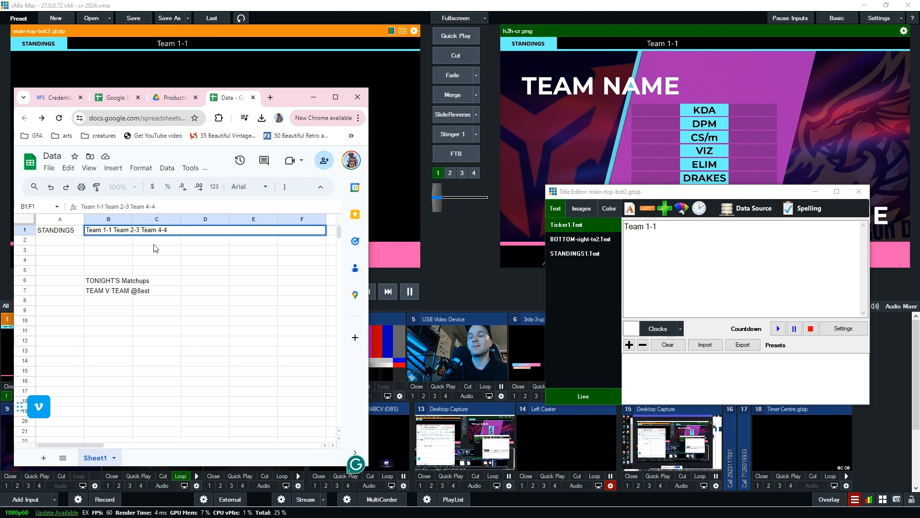
key("Return")
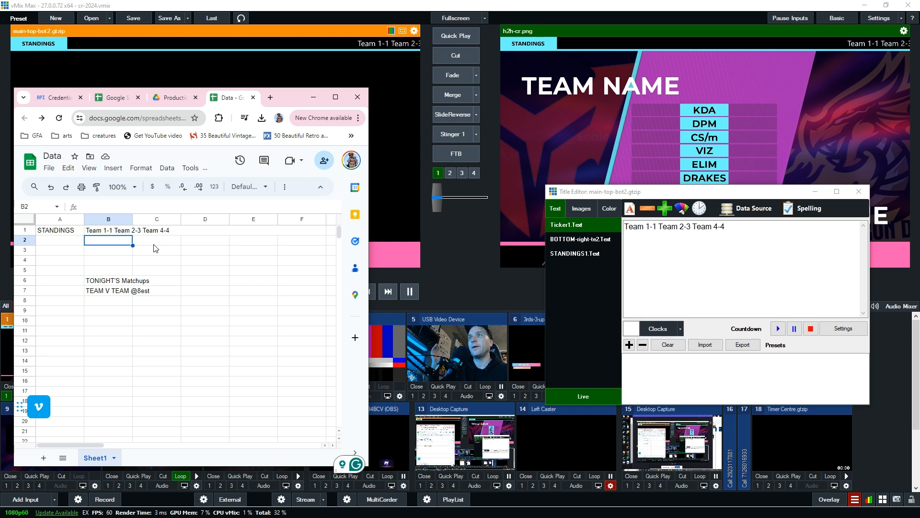
- Open the data source settings for BOTTOM-right-te2.Text and choose DATA with table Sheet1 and Column2
left_click(586, 252)
left_click(583, 238)
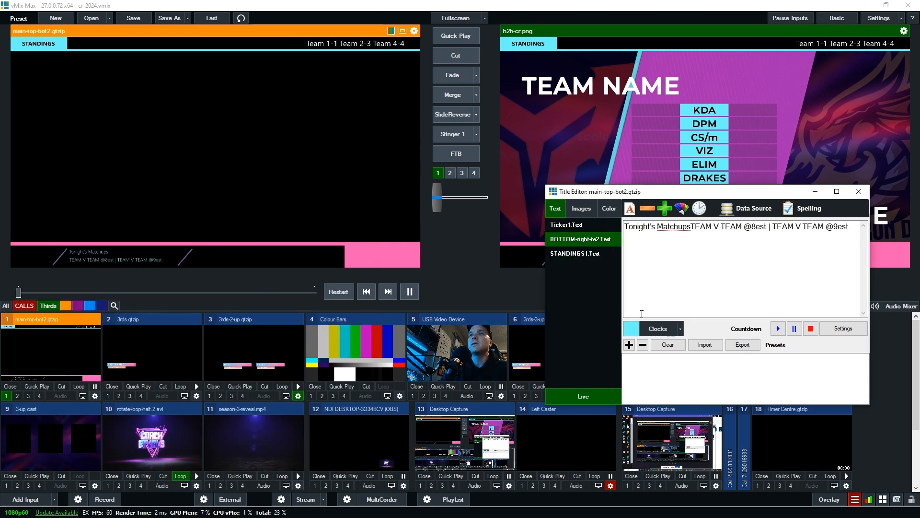
left_click(748, 208)
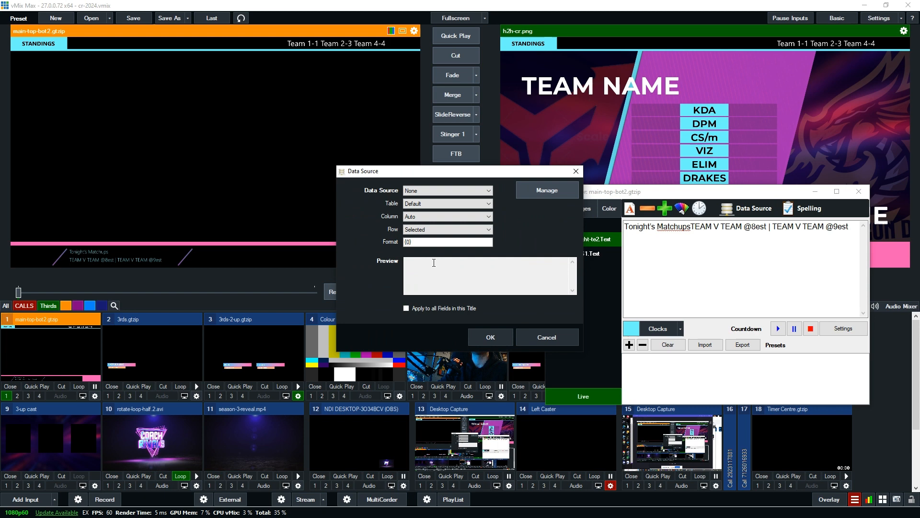
left_click(419, 190)
left_click(420, 206)
left_click(420, 204)
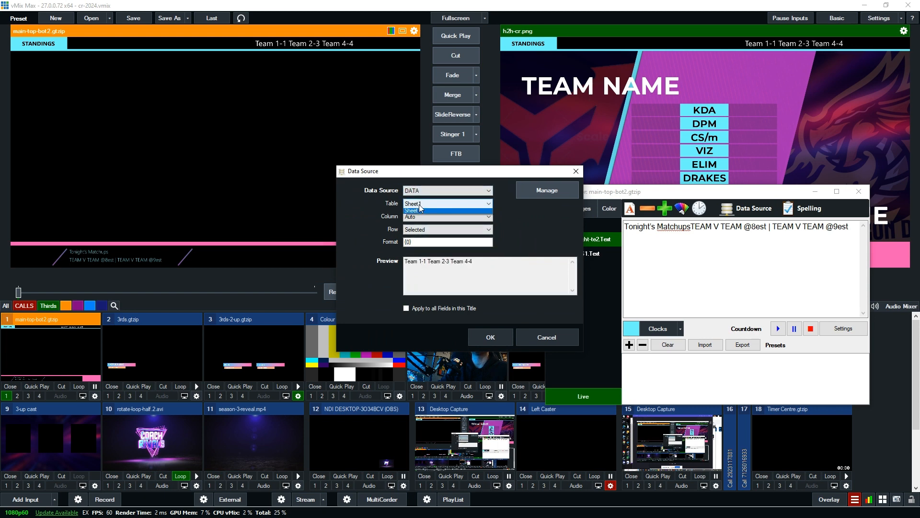
left_click(420, 210)
left_click(446, 217)
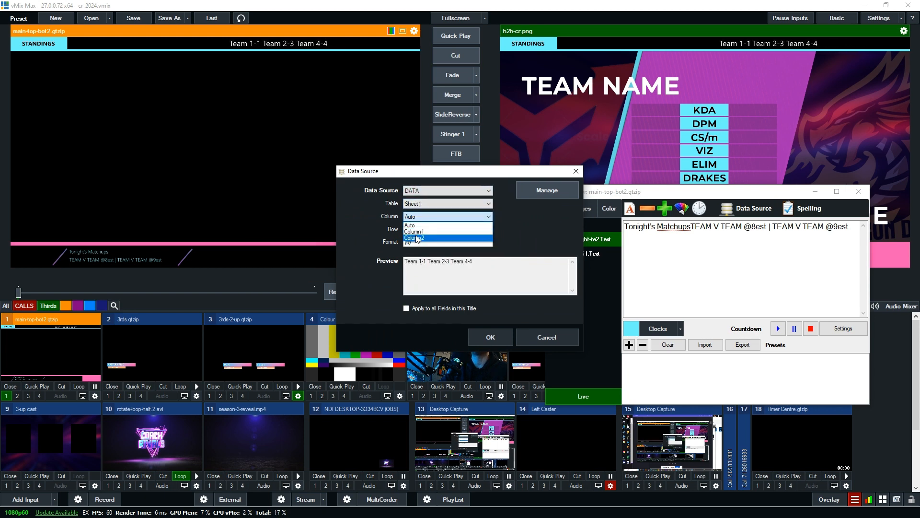
left_click(417, 238)
- Set the source row for BOTTOM-right-te2.Text to 6, checking the spreadsheet's matchups row, and apply the data source
left_click(419, 230)
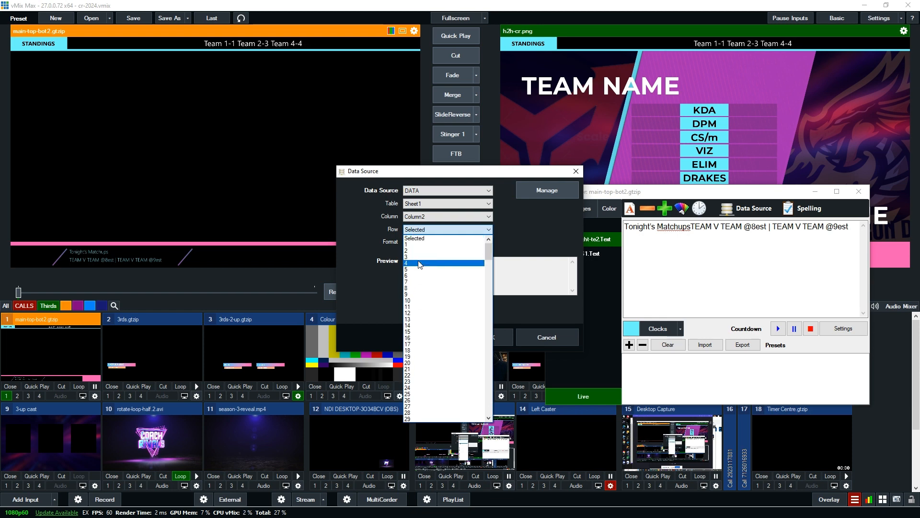
key("Escape")
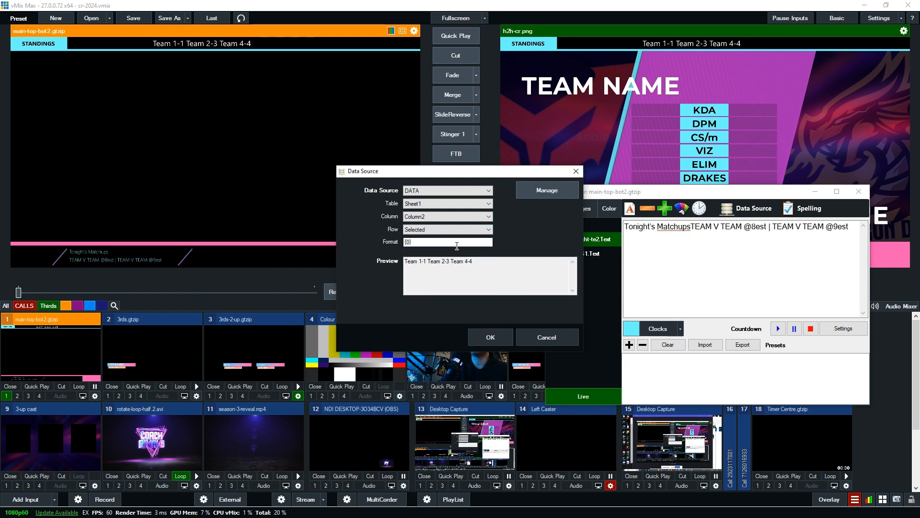
left_click(425, 230)
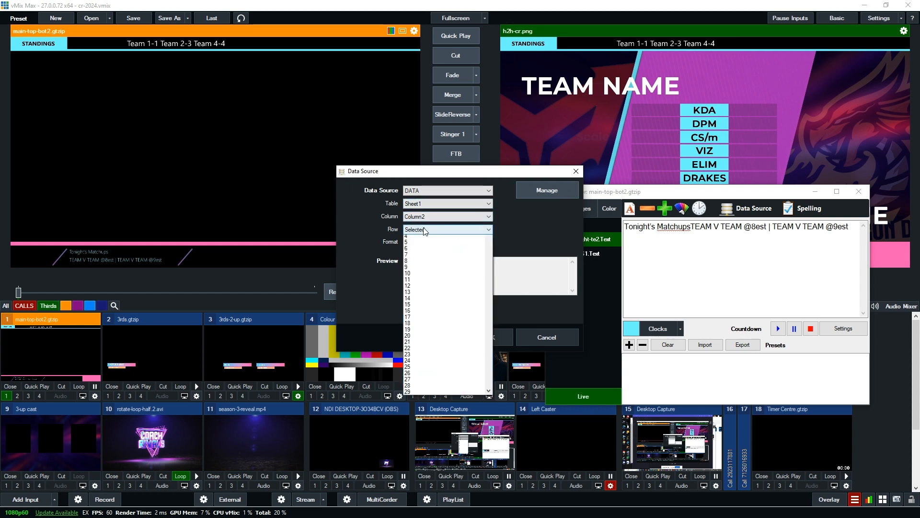
left_click(419, 260)
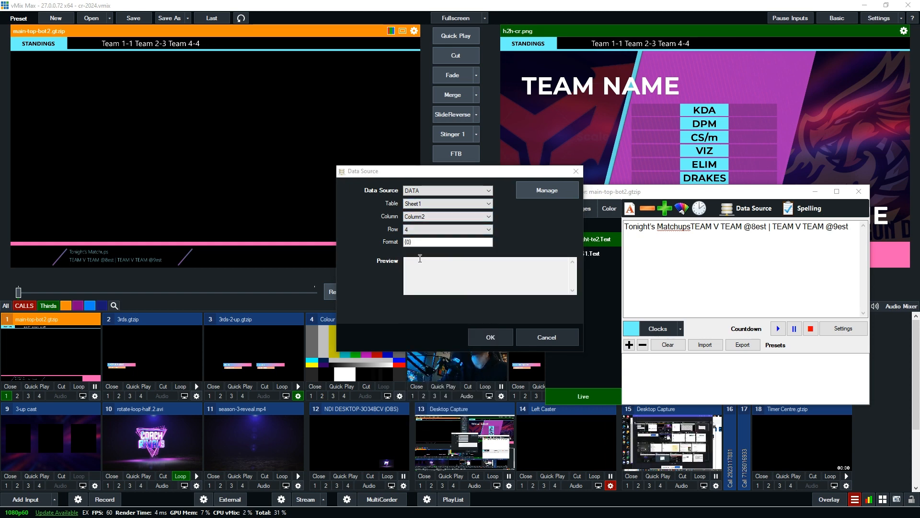
key("alt+Tab")
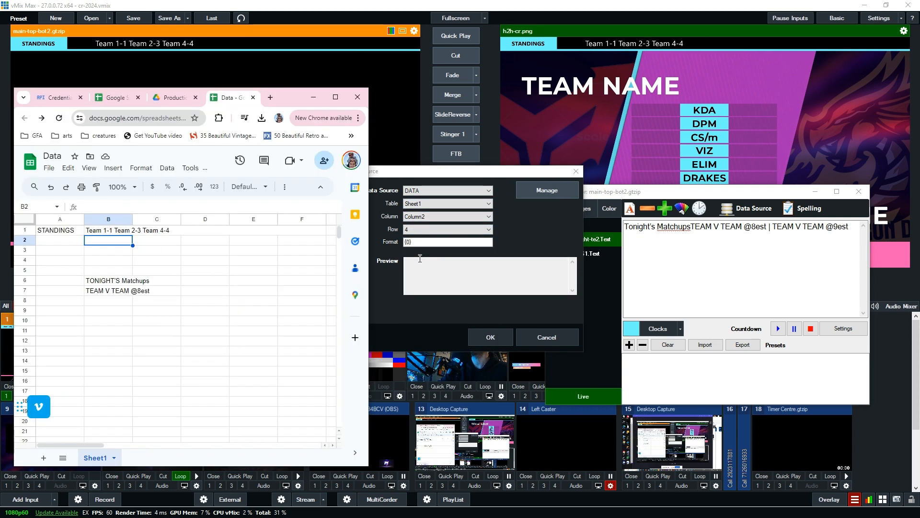
left_click(410, 230)
left_click(412, 254)
left_click(411, 230)
left_click(414, 277)
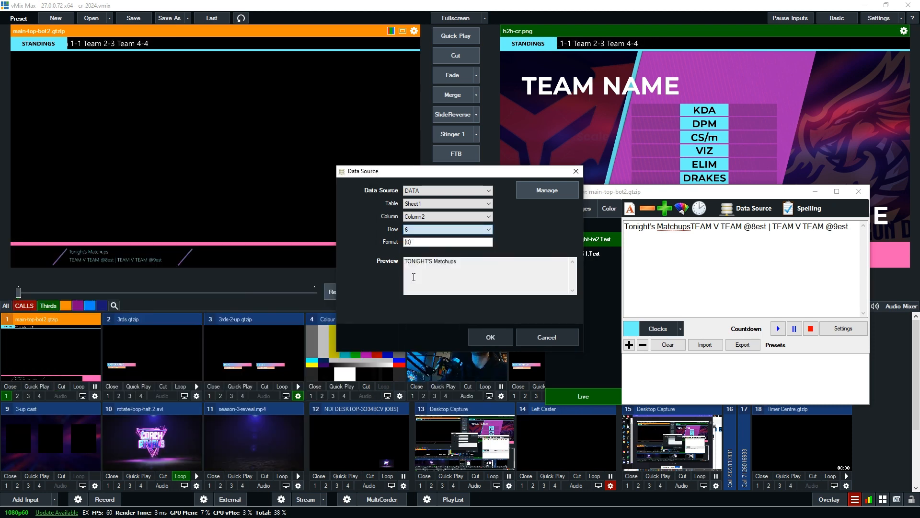
left_click(414, 277)
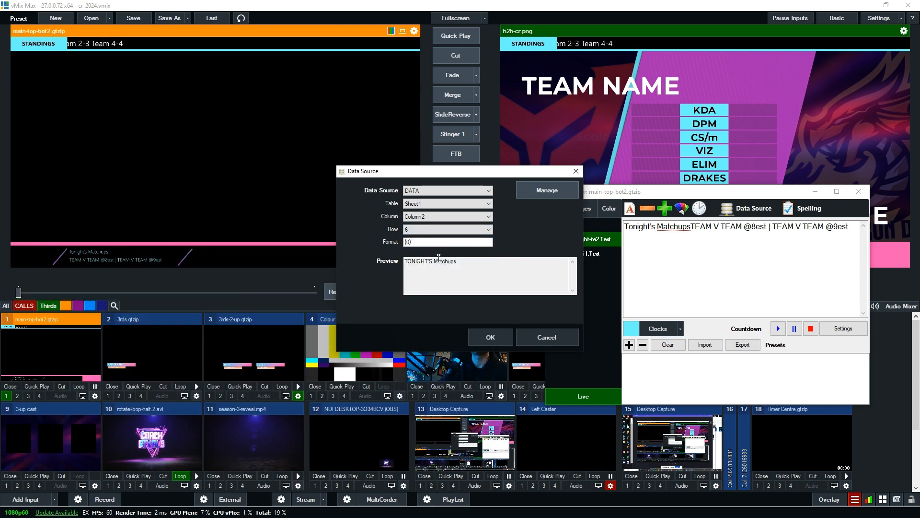
left_click_drag(458, 261, 399, 264)
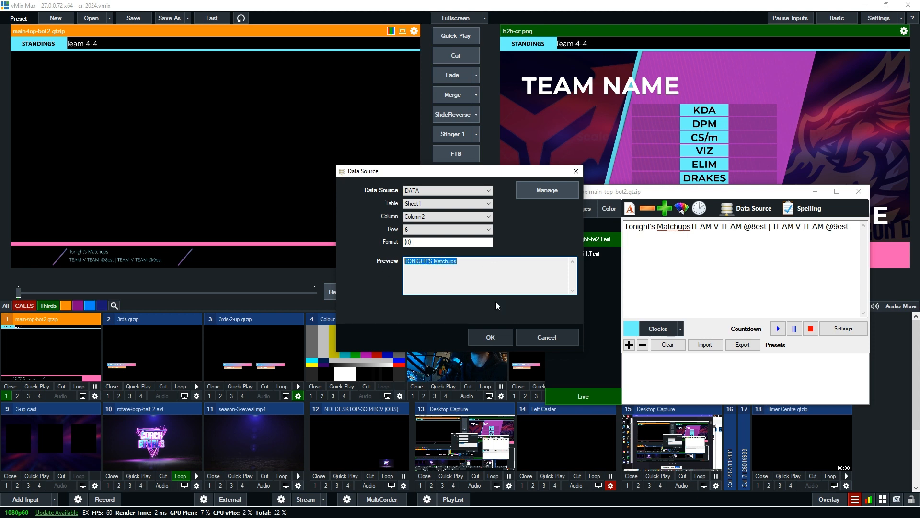
left_click(501, 338)
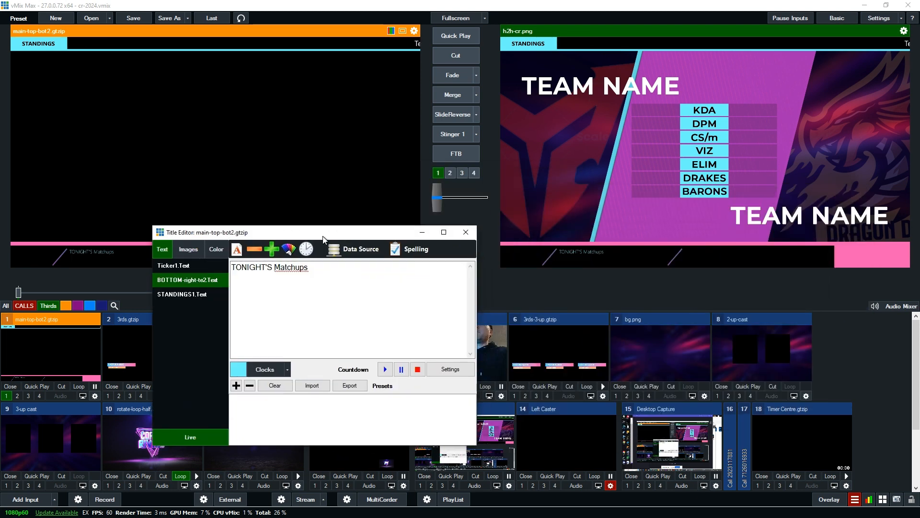
- Move the Title Editor clear of the output view and change cell B6 in the spreadsheet to "Tonight's Matchups"
left_click_drag(681, 192, 287, 232)
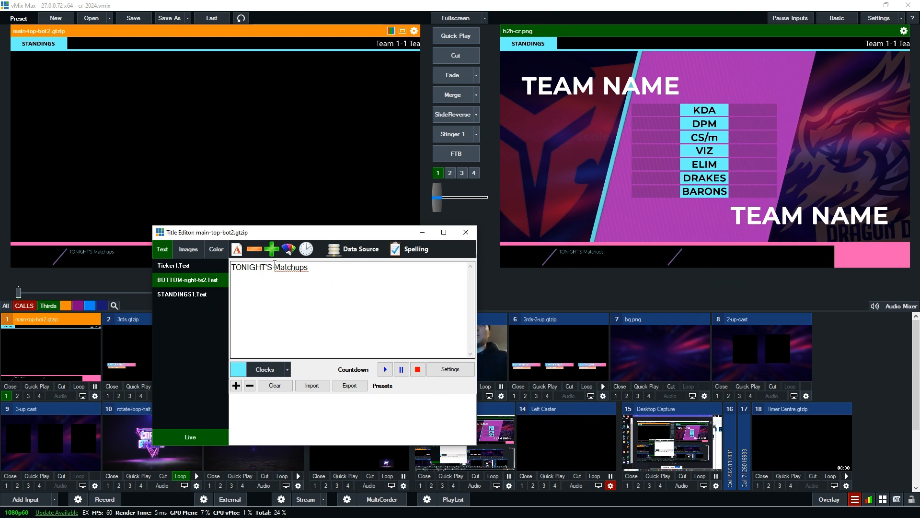
key("alt+Tab")
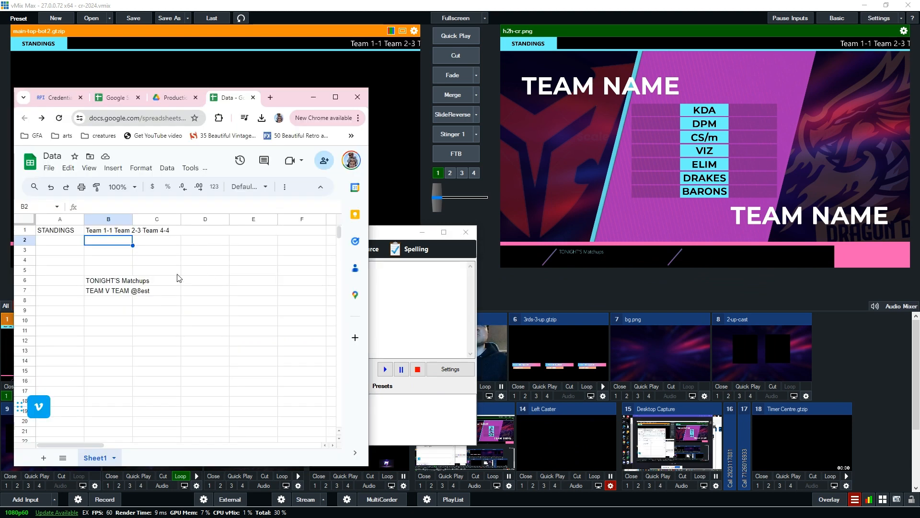
double_click(119, 280)
left_click_drag(119, 280, 91, 279)
type("onight")
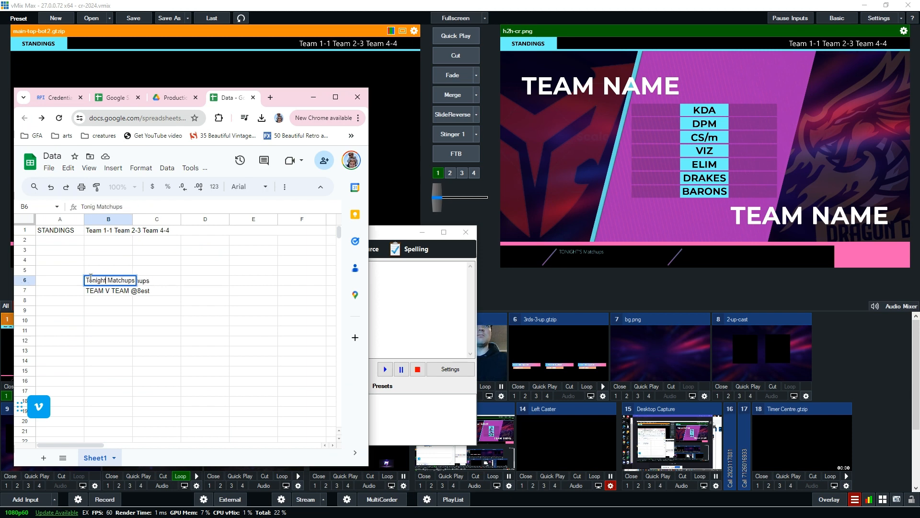
type("'s")
key("Return")
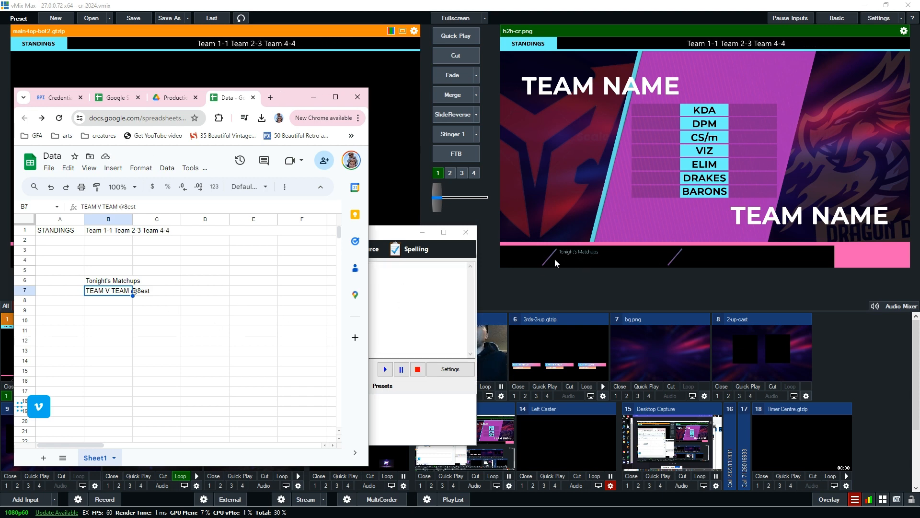
- Switch to GT Designer with main-top-bot2.gtzip and select the BOTTOM-right-te2 text in the bottom bar
left_click(512, 395)
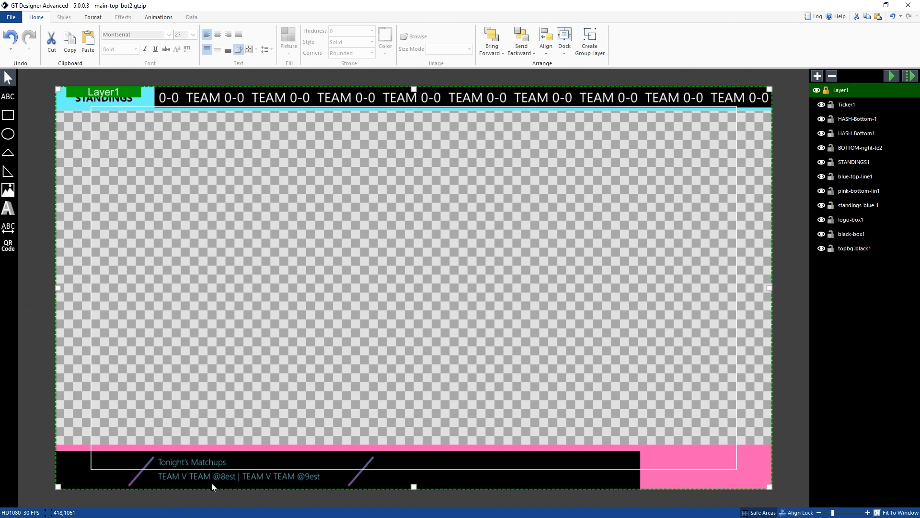
left_click(211, 482)
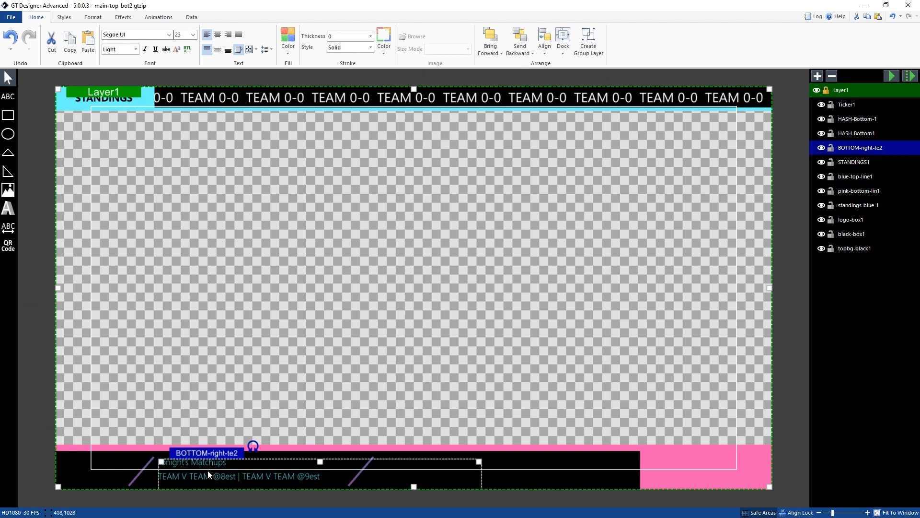
double_click(208, 472)
left_click_drag(160, 477, 168, 475)
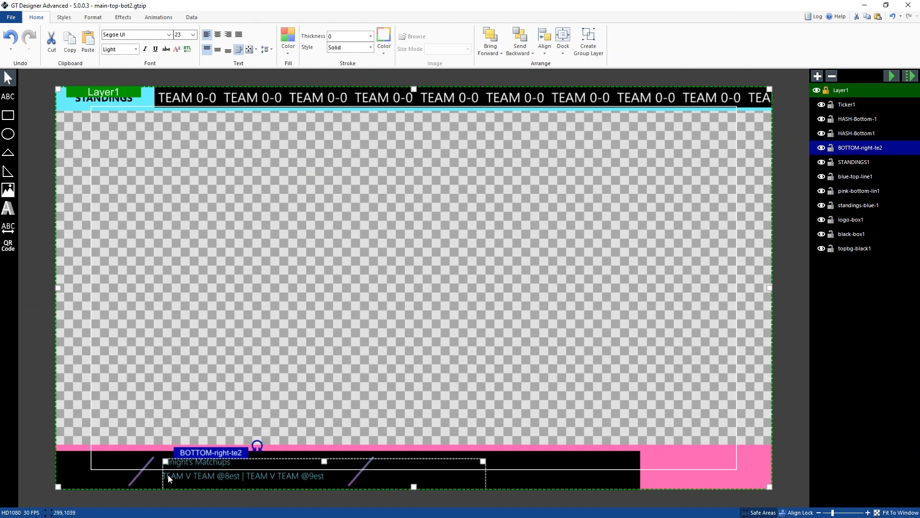
key("ctrl+a")
left_click(70, 43)
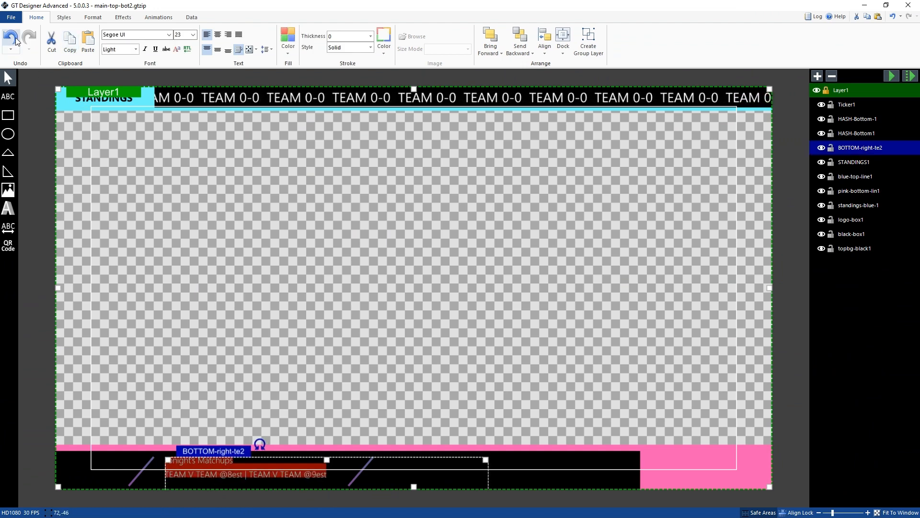
left_click(12, 37)
left_click(293, 473)
left_click_drag(321, 476, 160, 476)
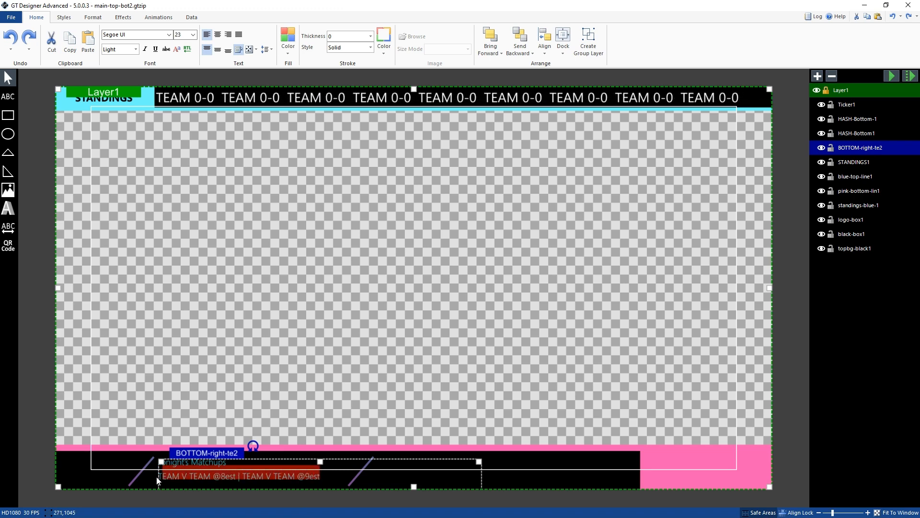
key("Delete")
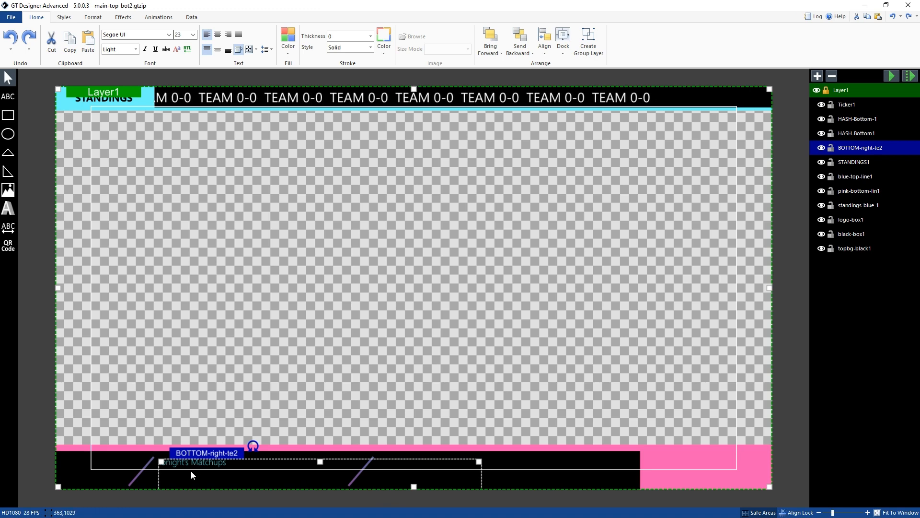
- Shrink the BOTTOM-right-te2 text box to one line's height and place it in the upper part of the black bottom bar
left_click_drag(237, 455, 235, 369)
left_click_drag(323, 456, 328, 396)
key("ctrl+z")
left_click(287, 398)
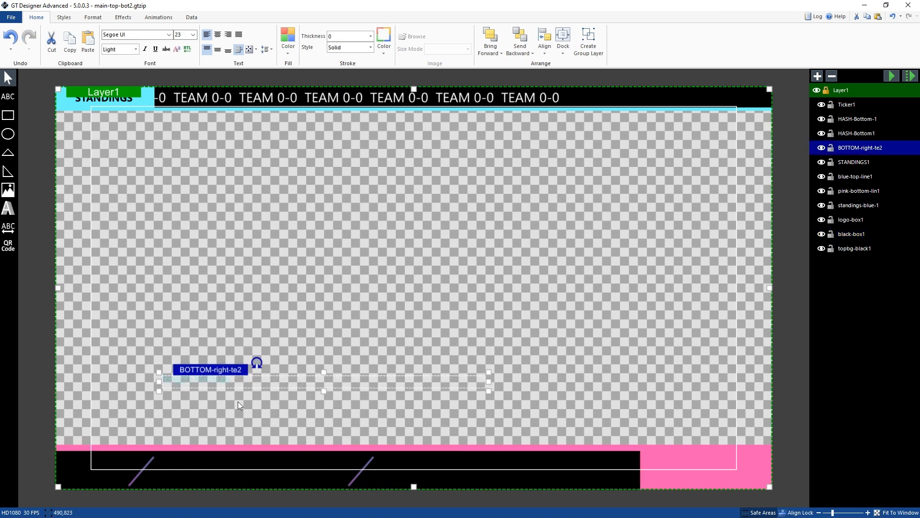
left_click_drag(234, 383, 234, 468)
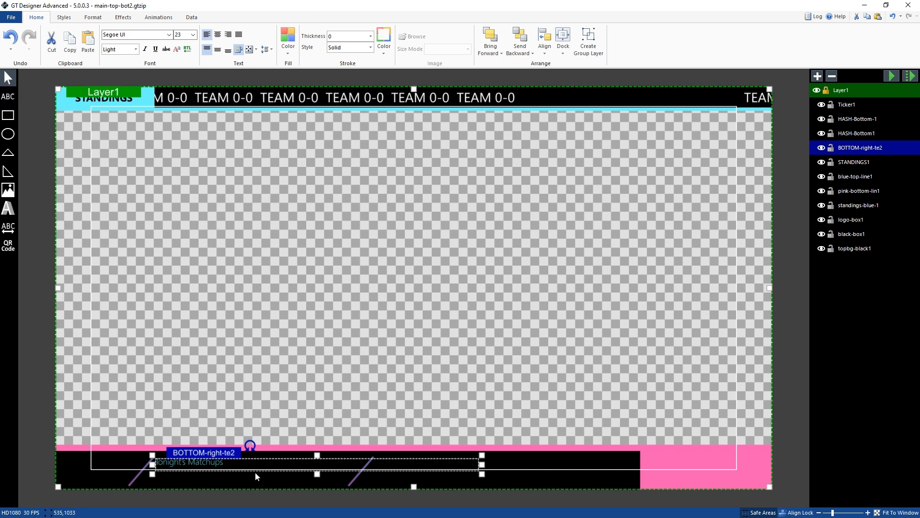
left_click_drag(210, 460, 209, 473)
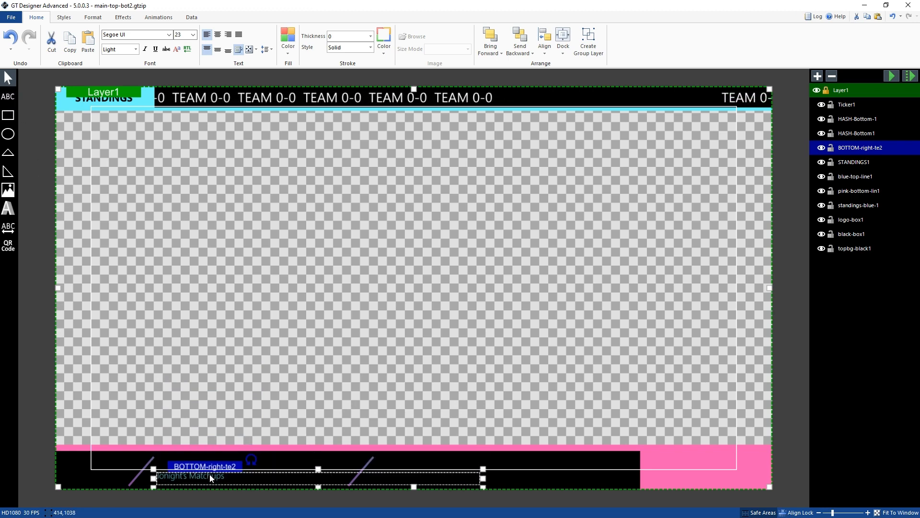
key("ctrl+z")
- Duplicate the BOTTOM-right-te2 text and place the copy directly below the original in the black bottom bar
right_click(204, 464)
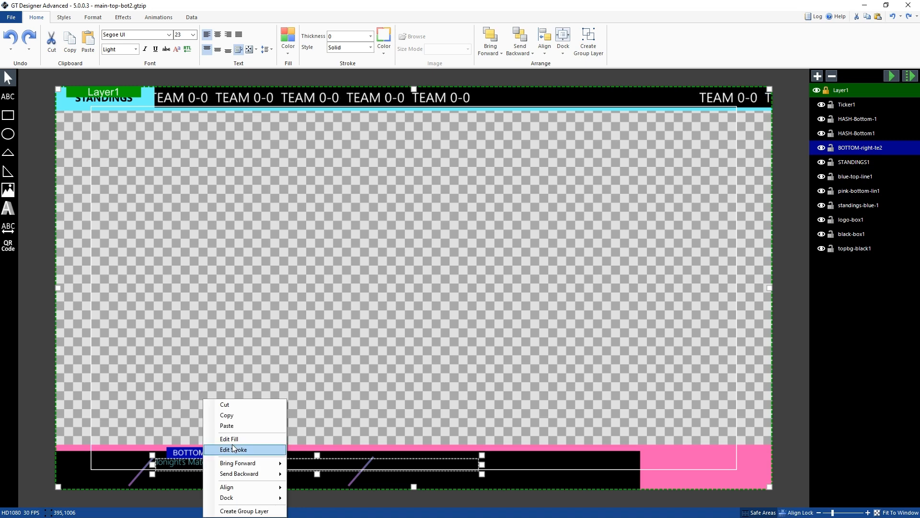
left_click(338, 372)
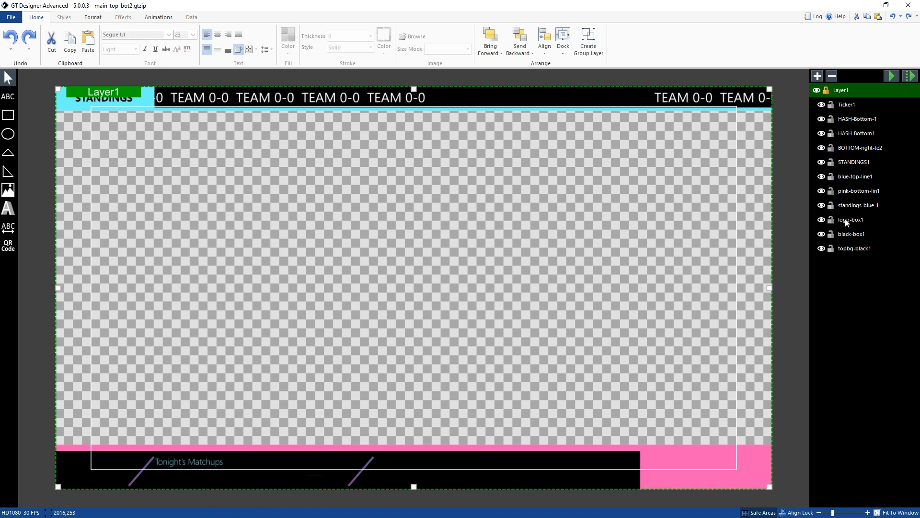
left_click(195, 468)
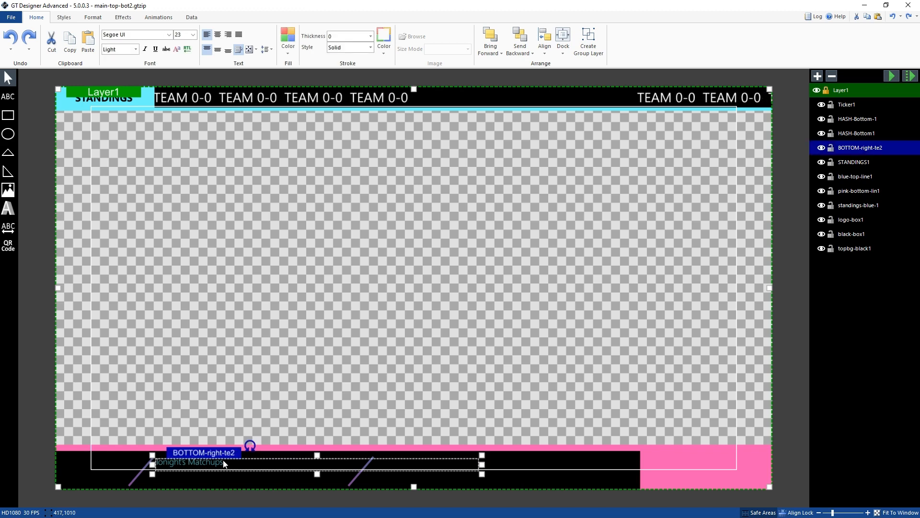
right_click(858, 147)
left_click(854, 299)
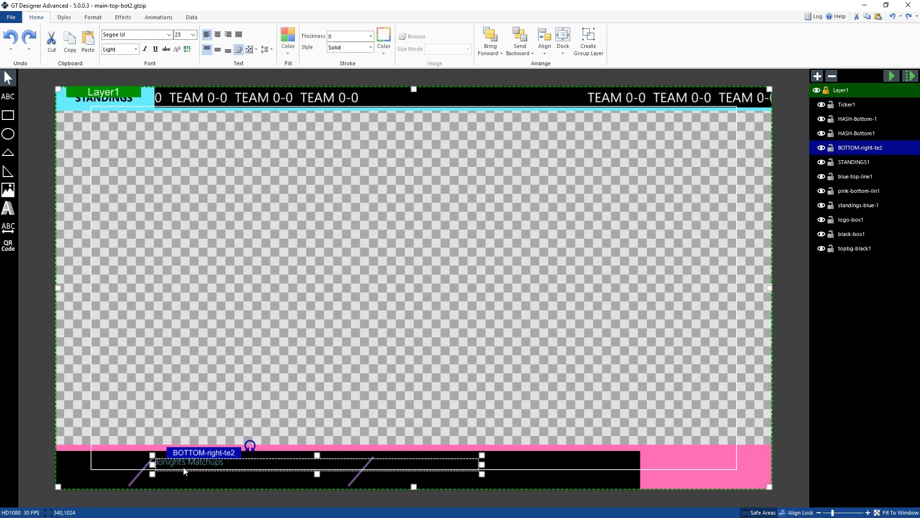
key("ctrl+d")
left_click_drag(205, 465, 203, 479)
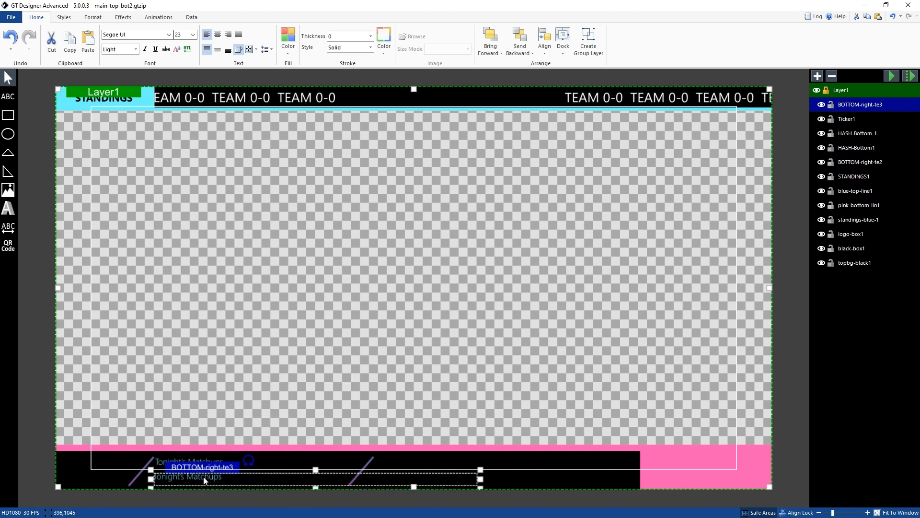
key("alt+Tab")
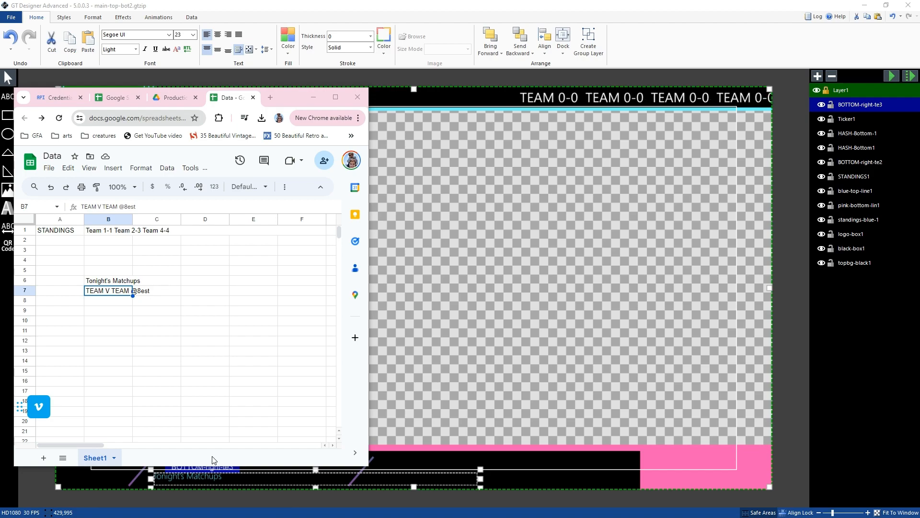
key("alt+Tab")
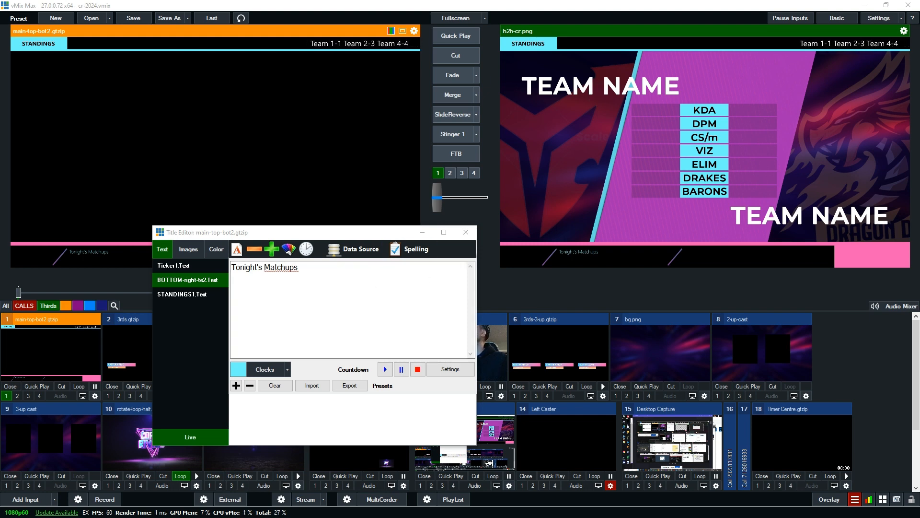
key("alt+Tab")
double_click(167, 479)
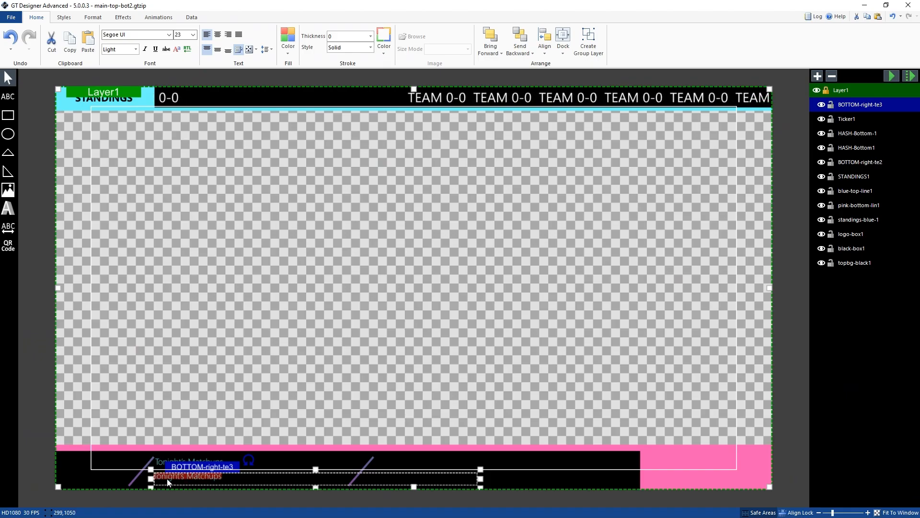
key("Delete")
type("TEAM A")
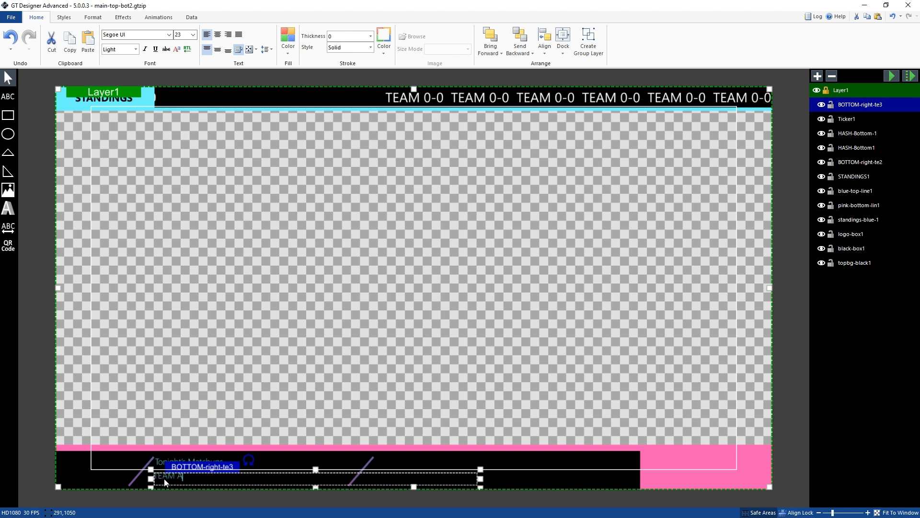
type(" V TEAM B")
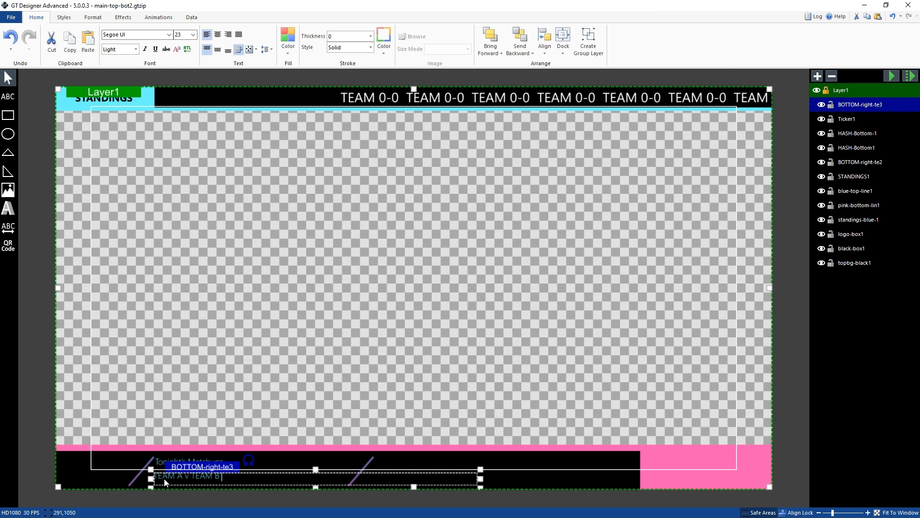
type(" @T")
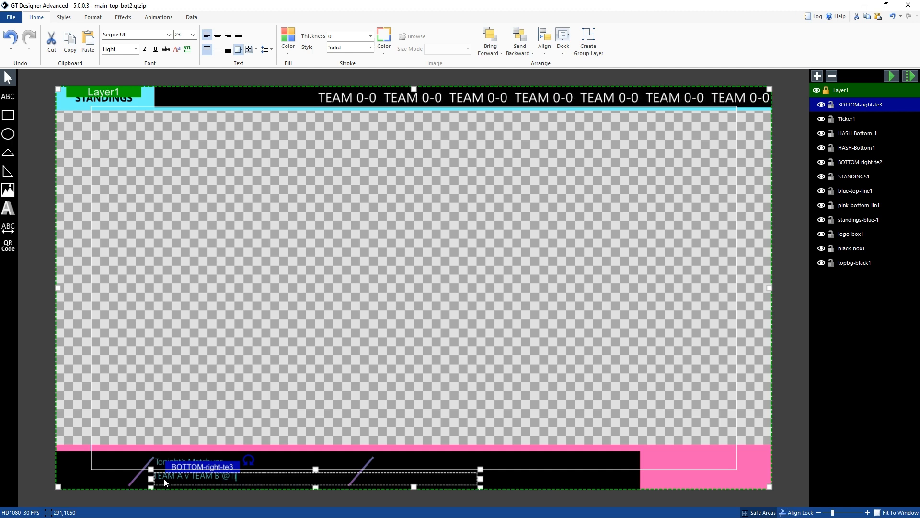
type("ime")
left_click(286, 355)
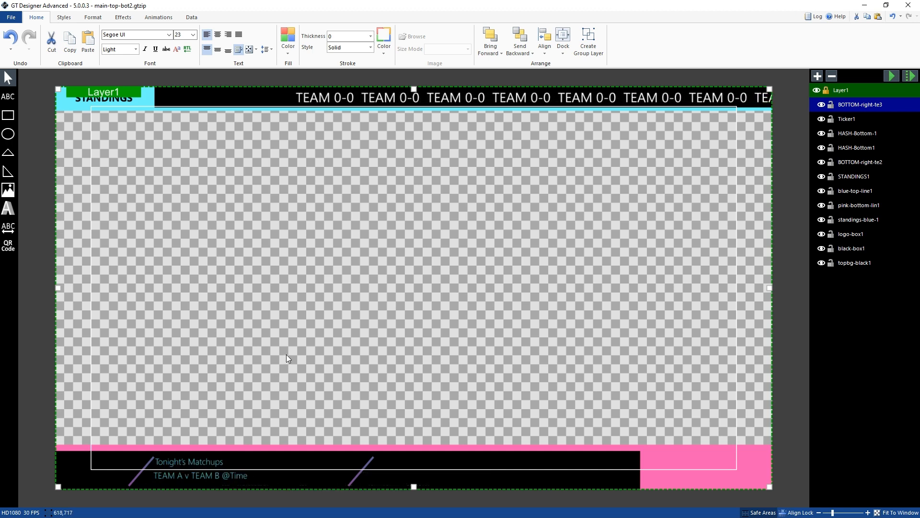
left_click(287, 355)
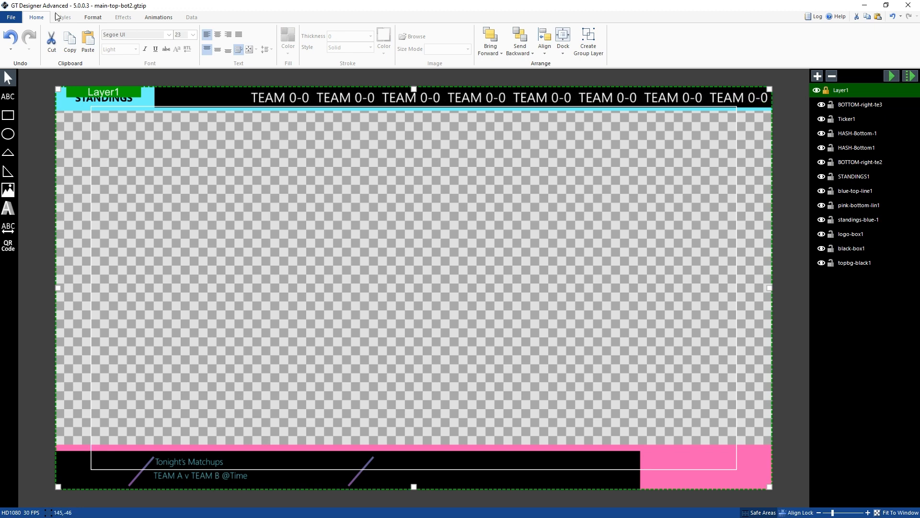
- Save the title design over the existing main-top-bot2.gtzip file
left_click(10, 17)
left_click(34, 97)
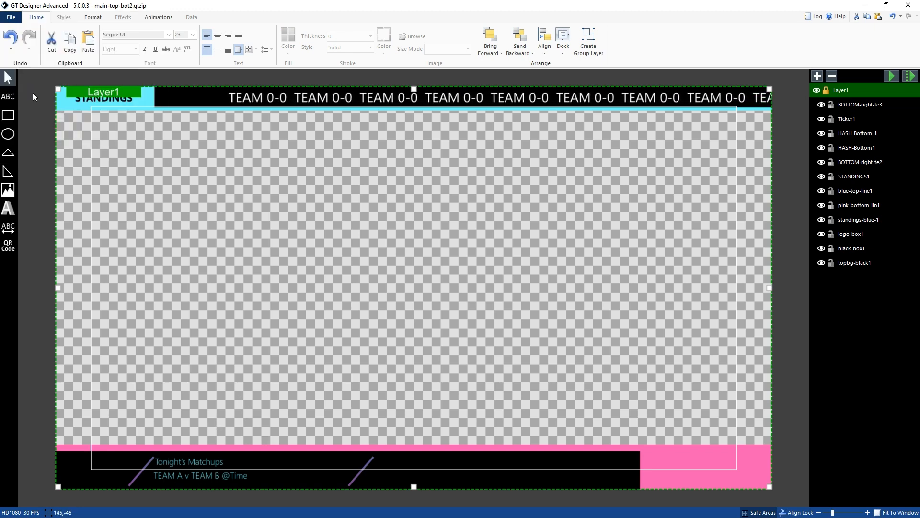
left_click(475, 92)
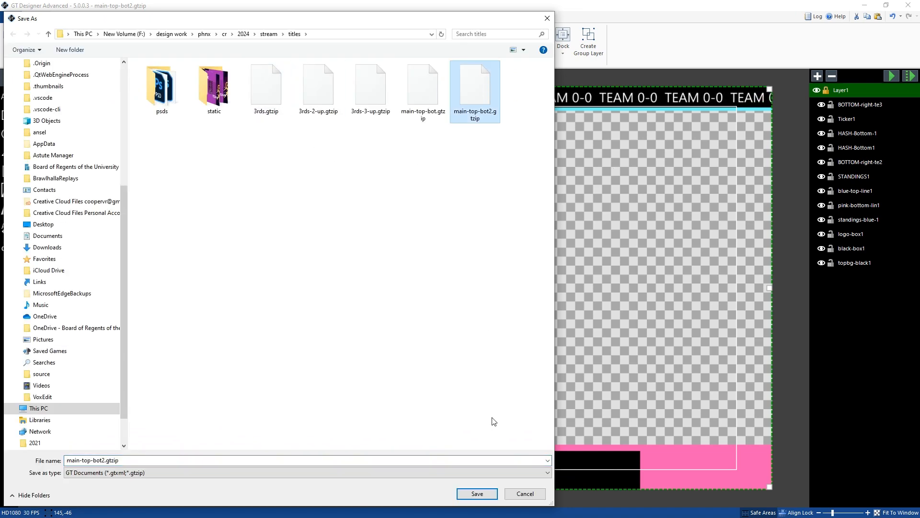
left_click(473, 494)
left_click(488, 266)
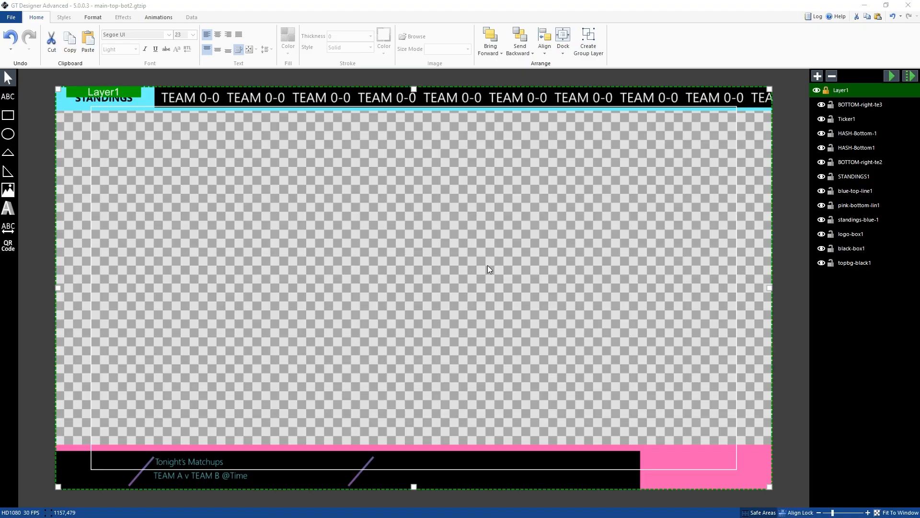
- Return to vMix and reload the main-top-bot2.gtzip input
key("alt+F4")
left_click(476, 231)
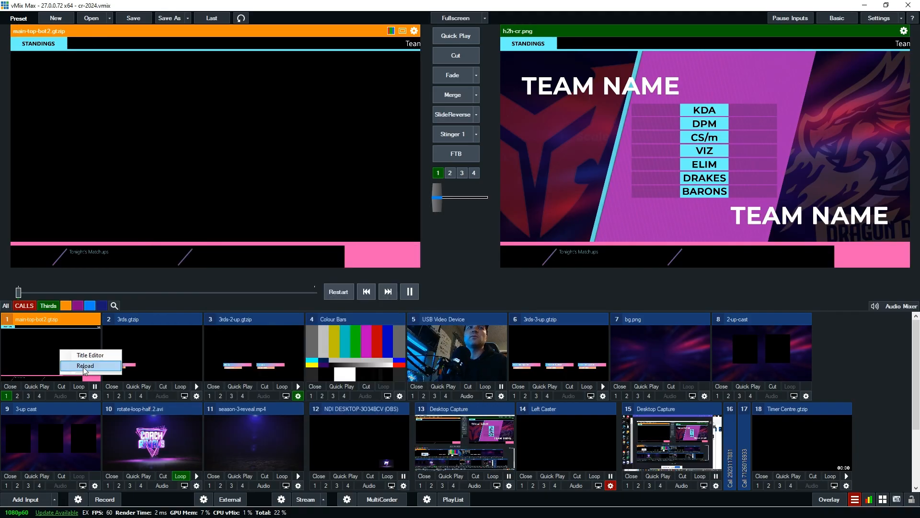
left_click(84, 365)
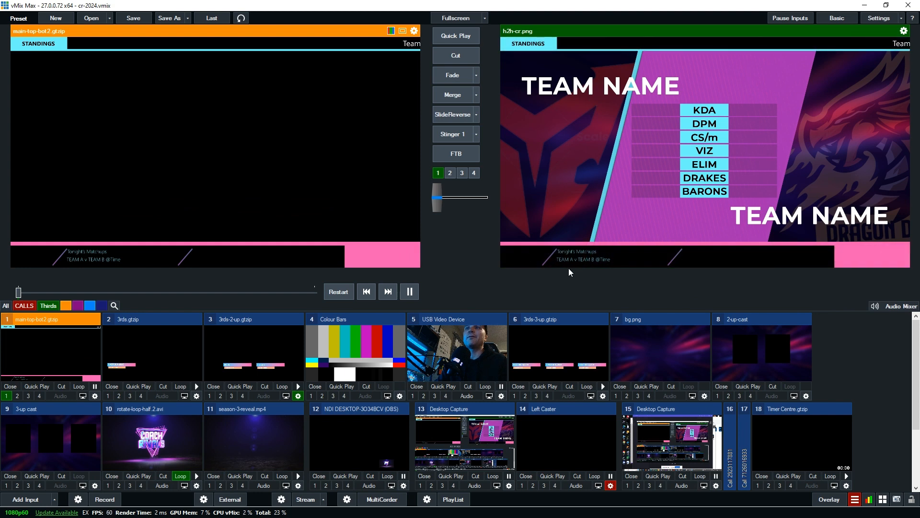
- Open main-top-bot2.gtzip in the Title Editor and select the BOTTOM-right-te3.Text field
right_click(72, 364)
left_click(99, 370)
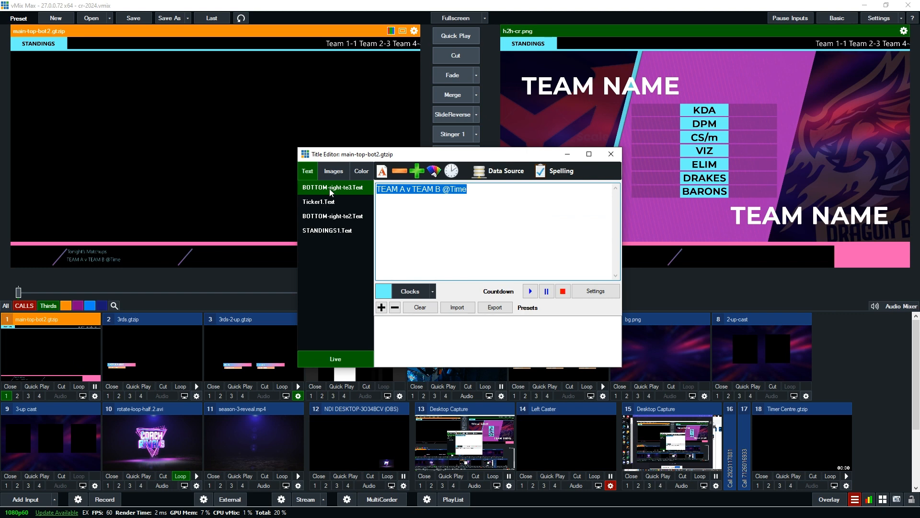
left_click(335, 216)
left_click(341, 187)
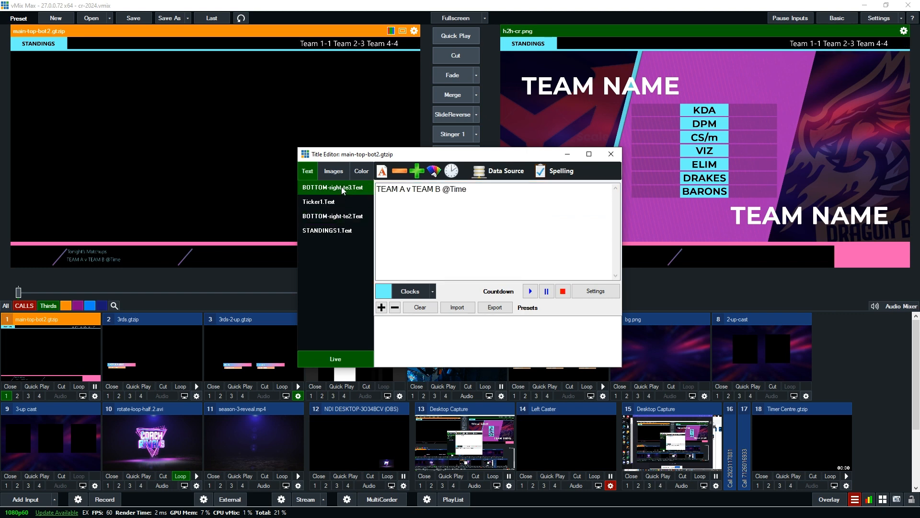
- Link BOTTOM-right-te3.Text to the DATA source's Sheet1, Column2, row 7, and move the Title Editor clear of the output
left_click(495, 169)
left_click(438, 192)
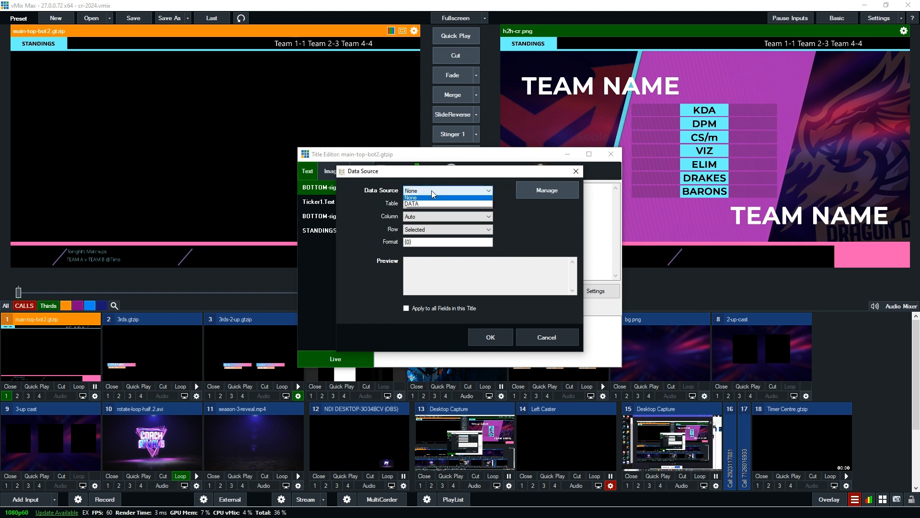
left_click(417, 204)
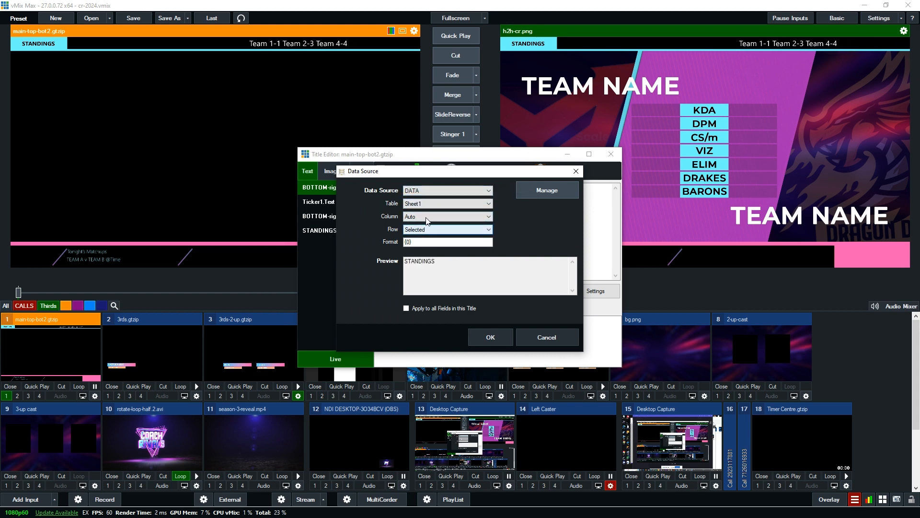
left_click(431, 216)
left_click(424, 236)
left_click(424, 229)
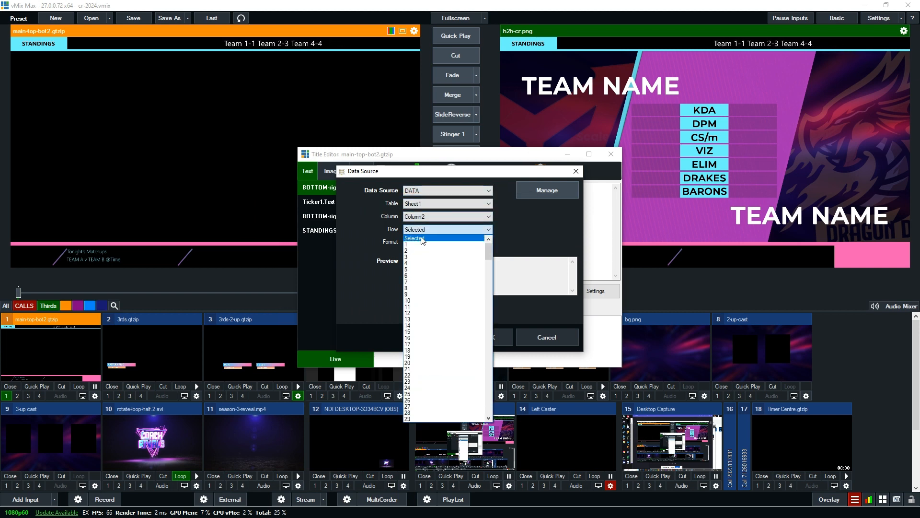
left_click(432, 285)
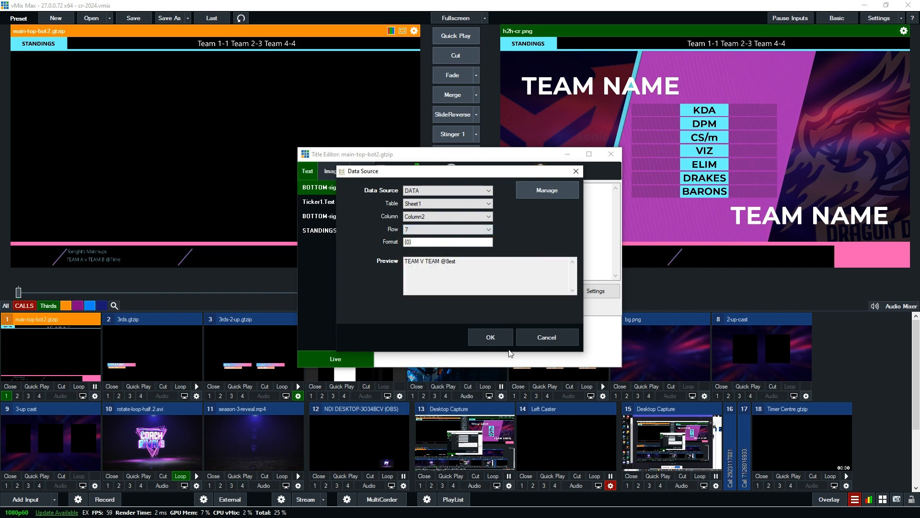
left_click(490, 337)
left_click_drag(494, 156, 297, 153)
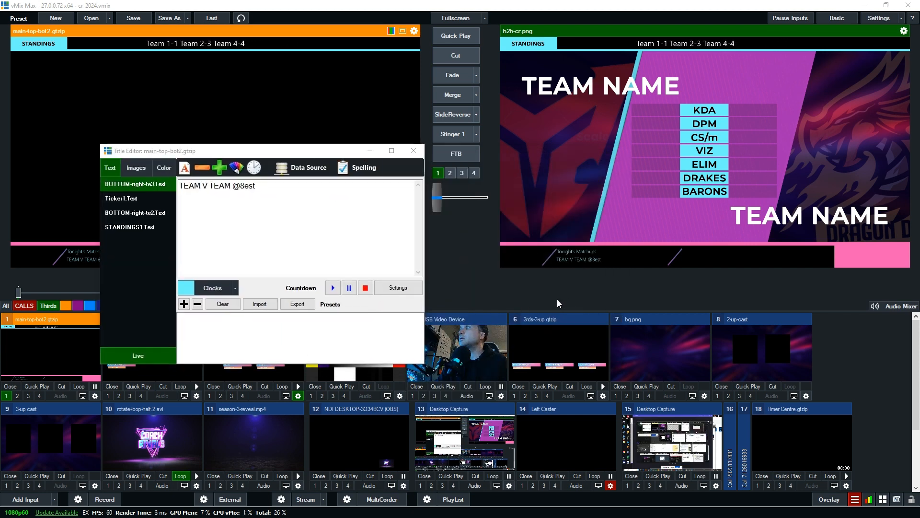
key("alt+Tab")
double_click(94, 290)
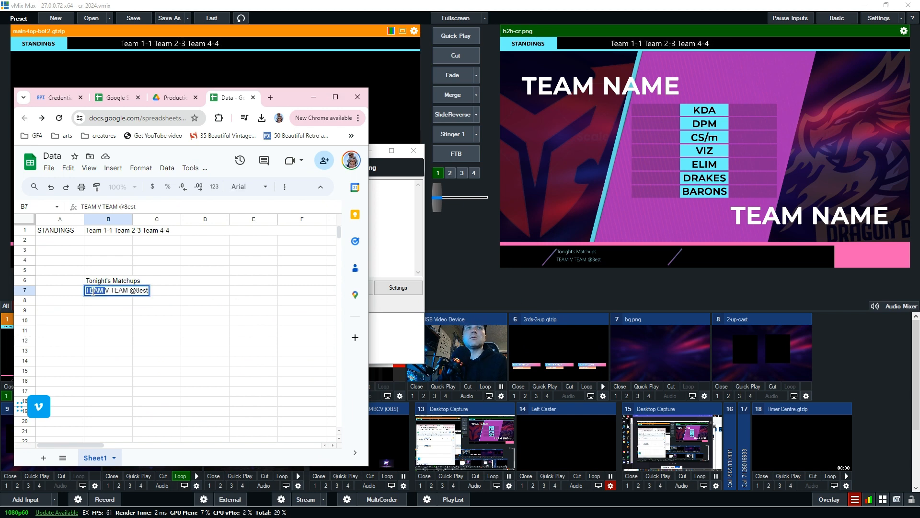
type("T")
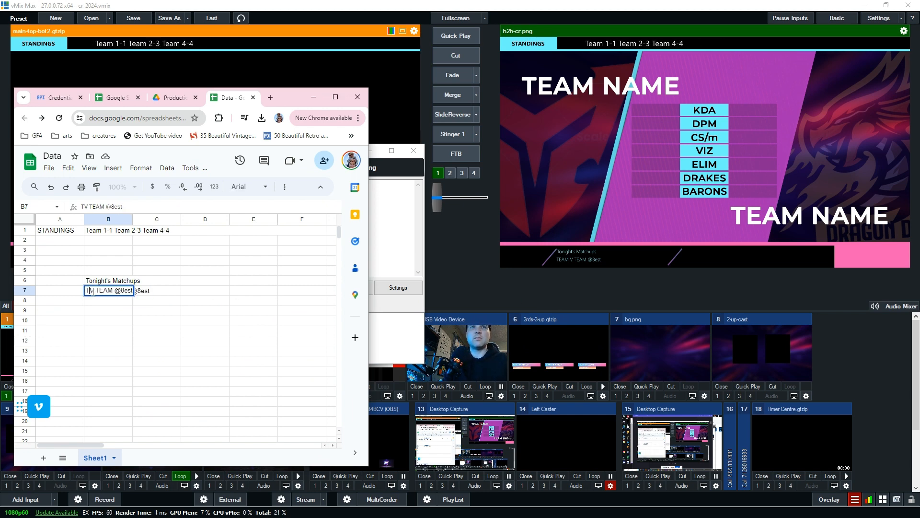
type("eam")
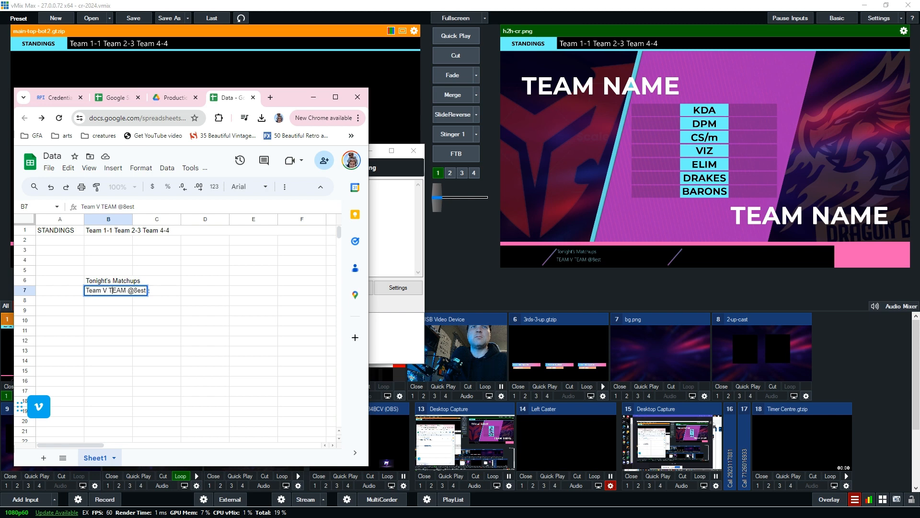
key("BackSpace")
key("BackSpace")
key("BackSpace")
type("eam")
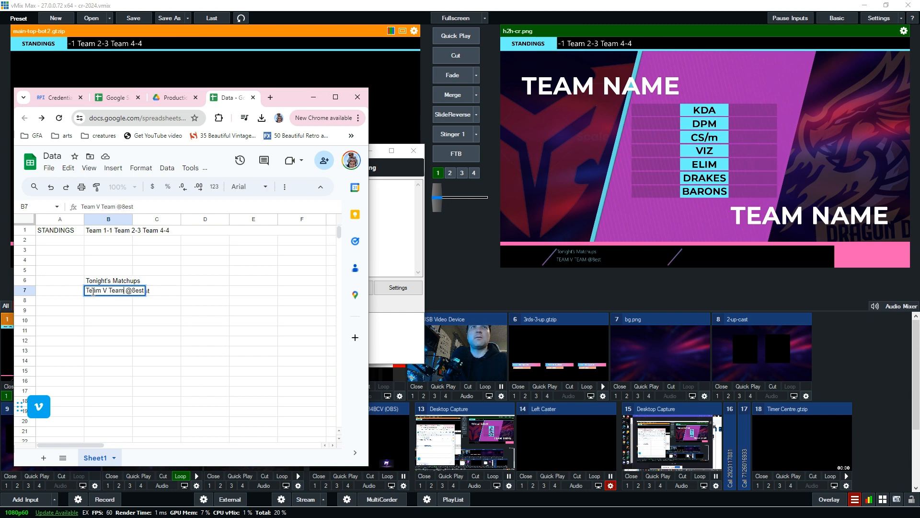
key("Return")
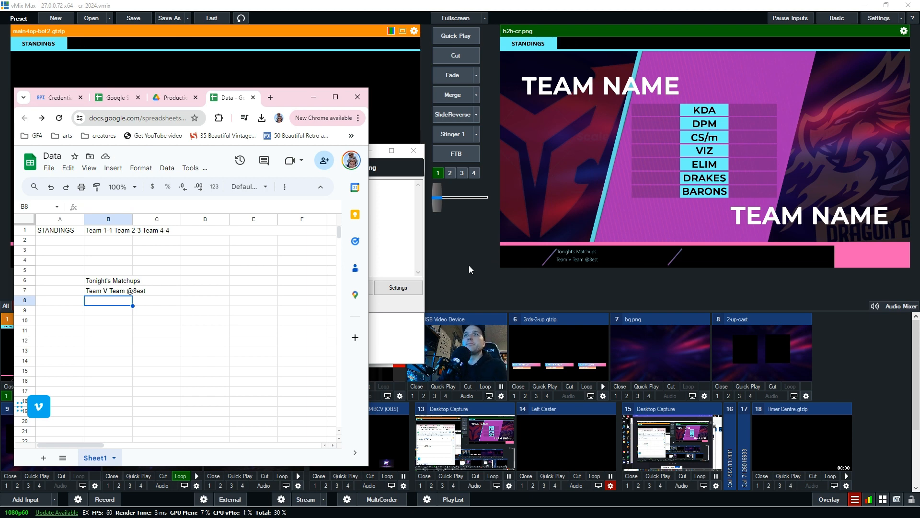
- Switch back to vMix, put the USB Video Device input in preview and close the Title Editor
left_click(484, 259)
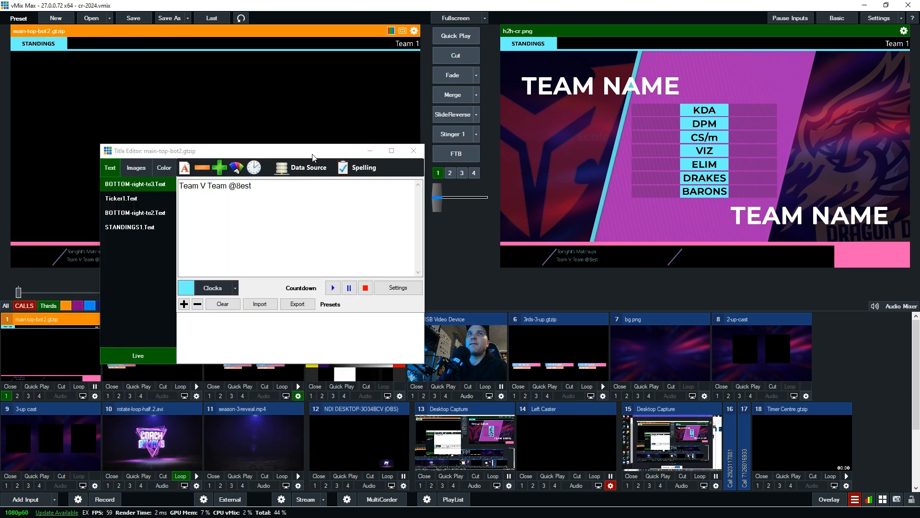
left_click_drag(312, 155, 503, 289)
left_click(469, 335)
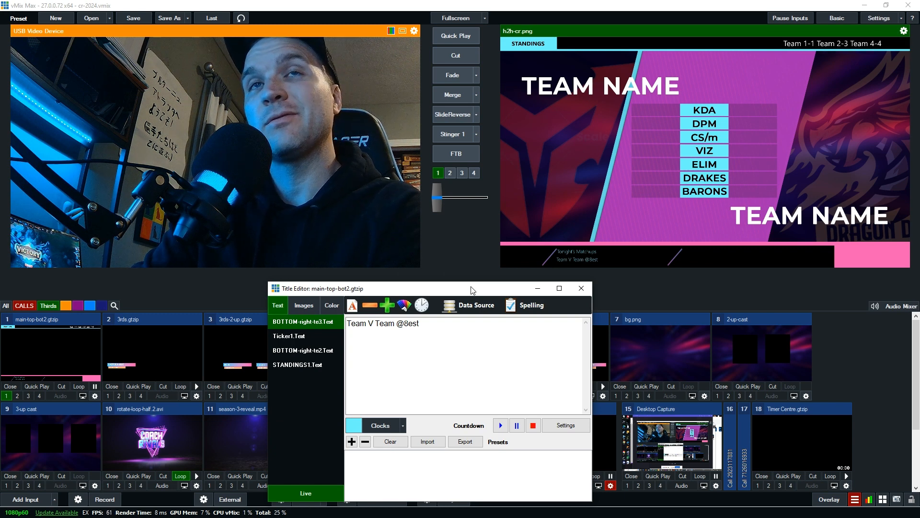
left_click_drag(472, 290, 478, 259)
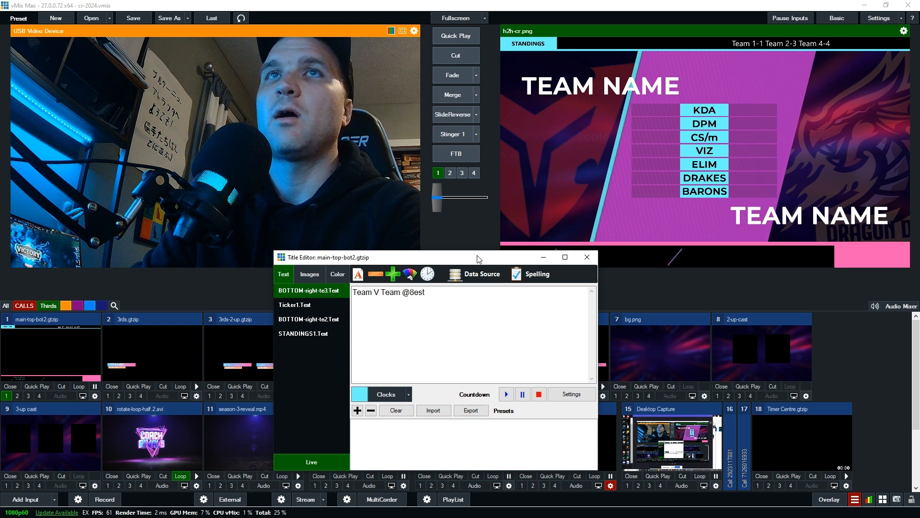
left_click_drag(478, 259, 367, 227)
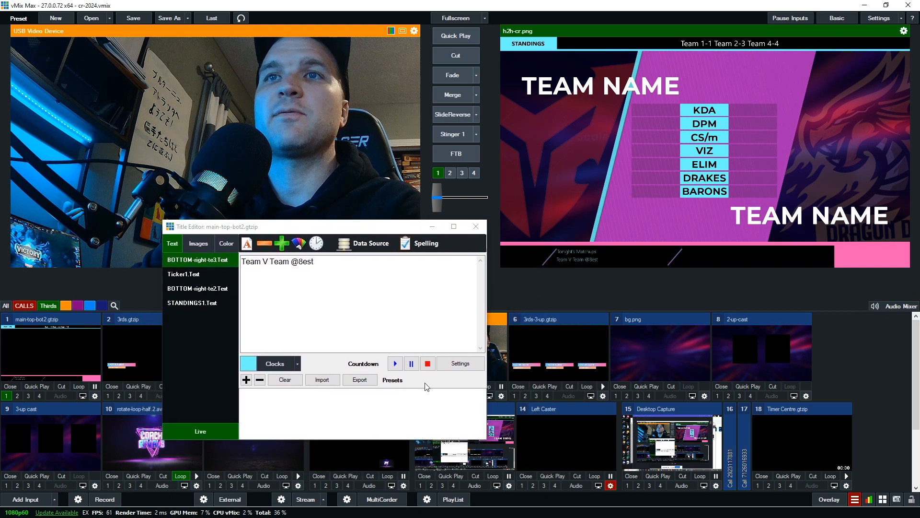
left_click(470, 226)
- View the 2024 champions leaderboard background image in preview and return the preview to the USB Video Device
scroll(337, 415, "down", 2)
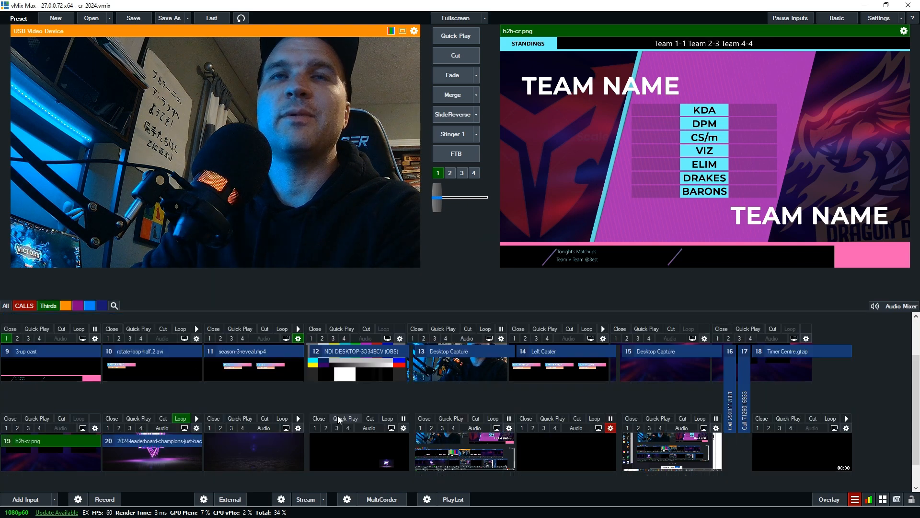
left_click(139, 433)
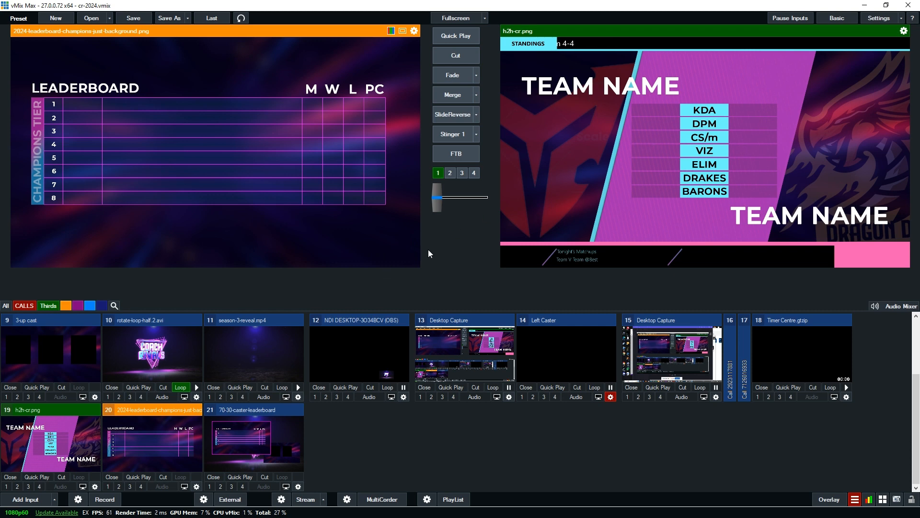
scroll(341, 362, "up", 3)
left_click(450, 363)
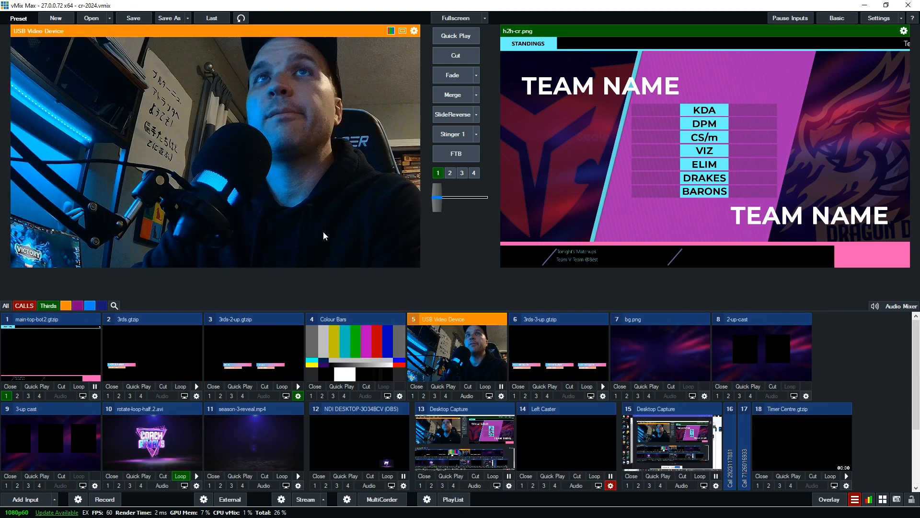